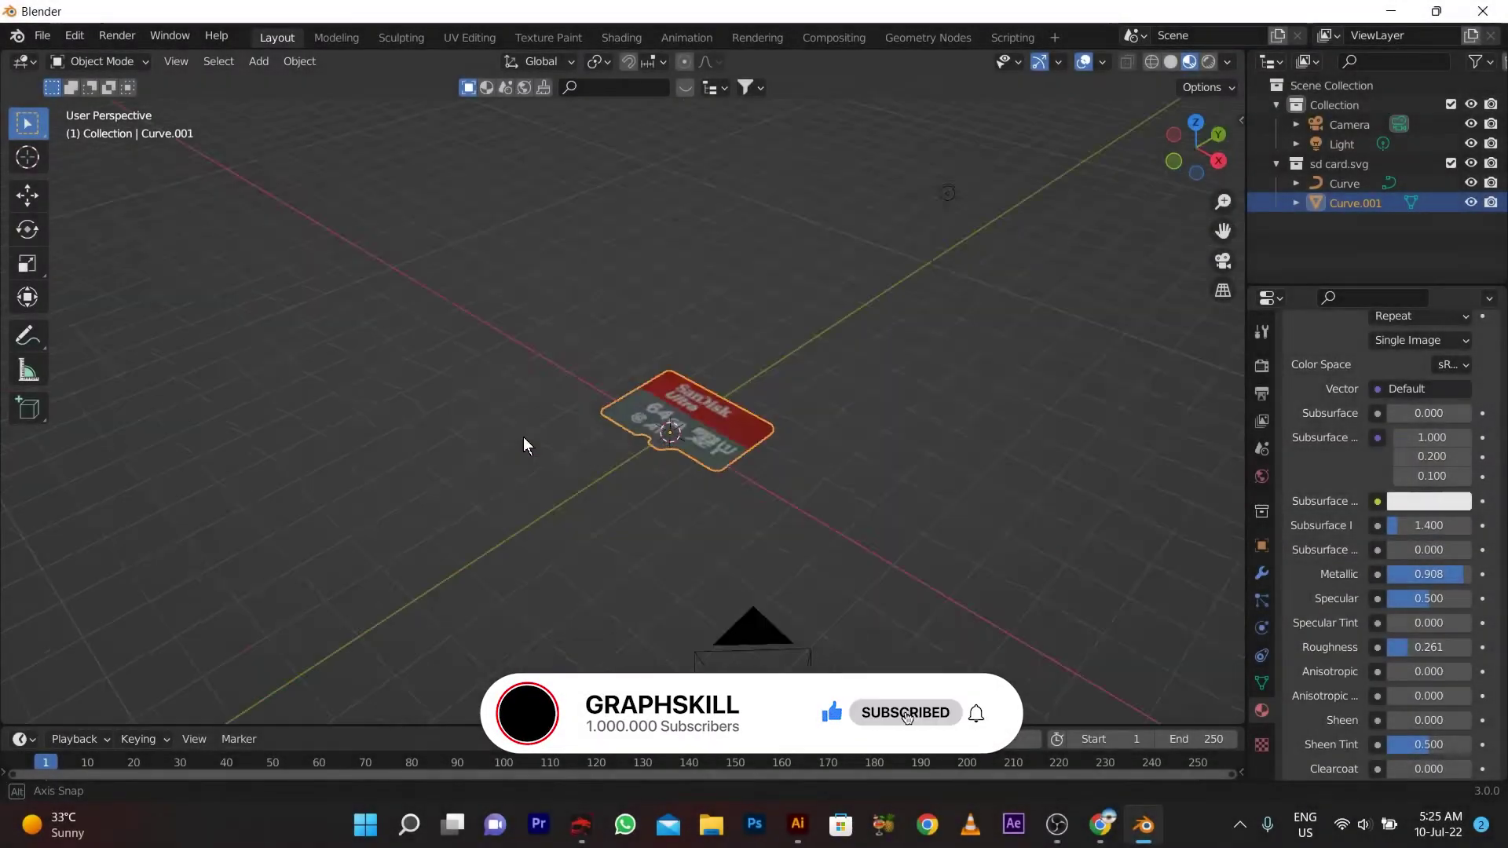
# Step: Orbit the finished microSD card preview to inspect its contacts and label sides
pyautogui.moveTo(523, 445)
pyautogui.mouseDown(button='middle')
pyautogui.moveTo(400, 431)
pyautogui.moveTo(623, 437)
pyautogui.moveTo(714, 293)
pyautogui.moveTo(710, 126)
pyautogui.moveTo(559, 265)
pyautogui.moveTo(623, 308)
pyautogui.moveTo(729, 457)
pyautogui.moveTo(754, 468)
pyautogui.moveTo(649, 407)
pyautogui.moveTo(627, 172)
pyautogui.moveTo(674, 417)
pyautogui.moveTo(662, 459)
pyautogui.moveTo(587, 246)
pyautogui.moveTo(592, 205)
pyautogui.mouseUp(button='middle')
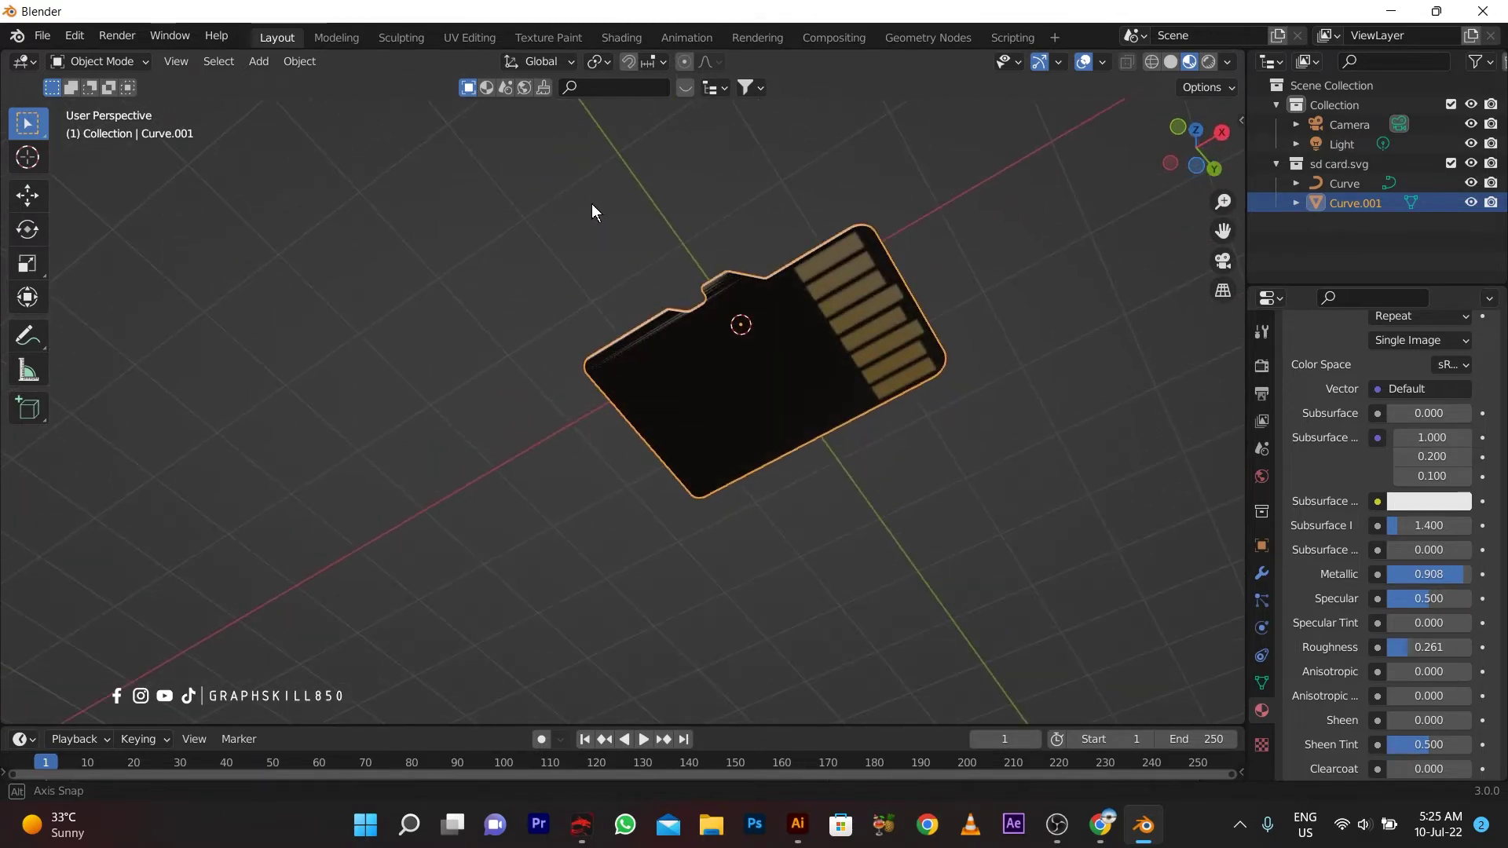
pyautogui.moveTo(754, 356); pyautogui.dragTo(880, 644, button='middle')
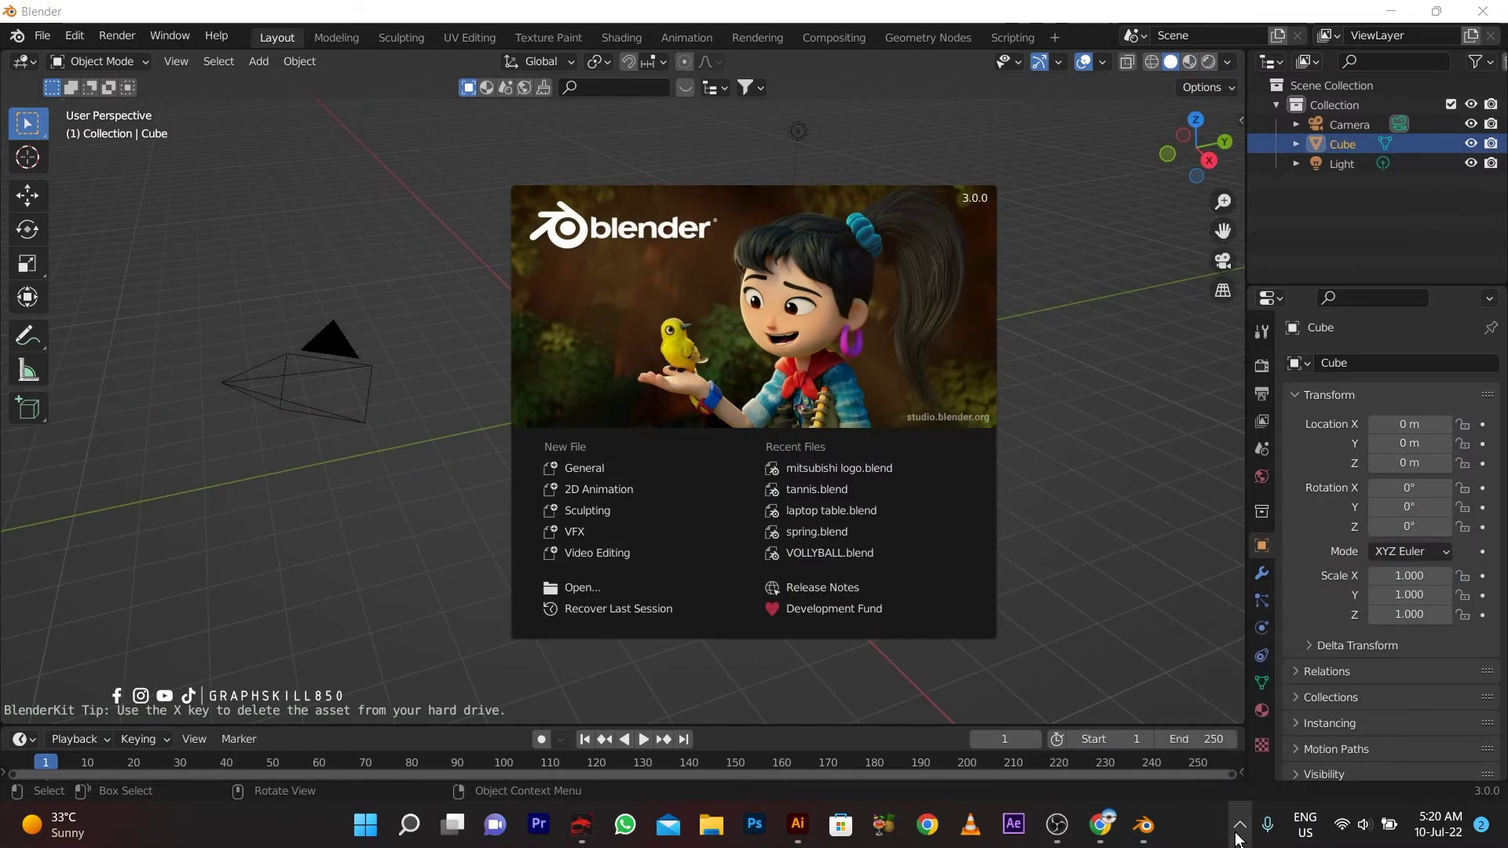
# Step: Dismiss the splash screen and delete the default cube
pyautogui.click(588, 397)
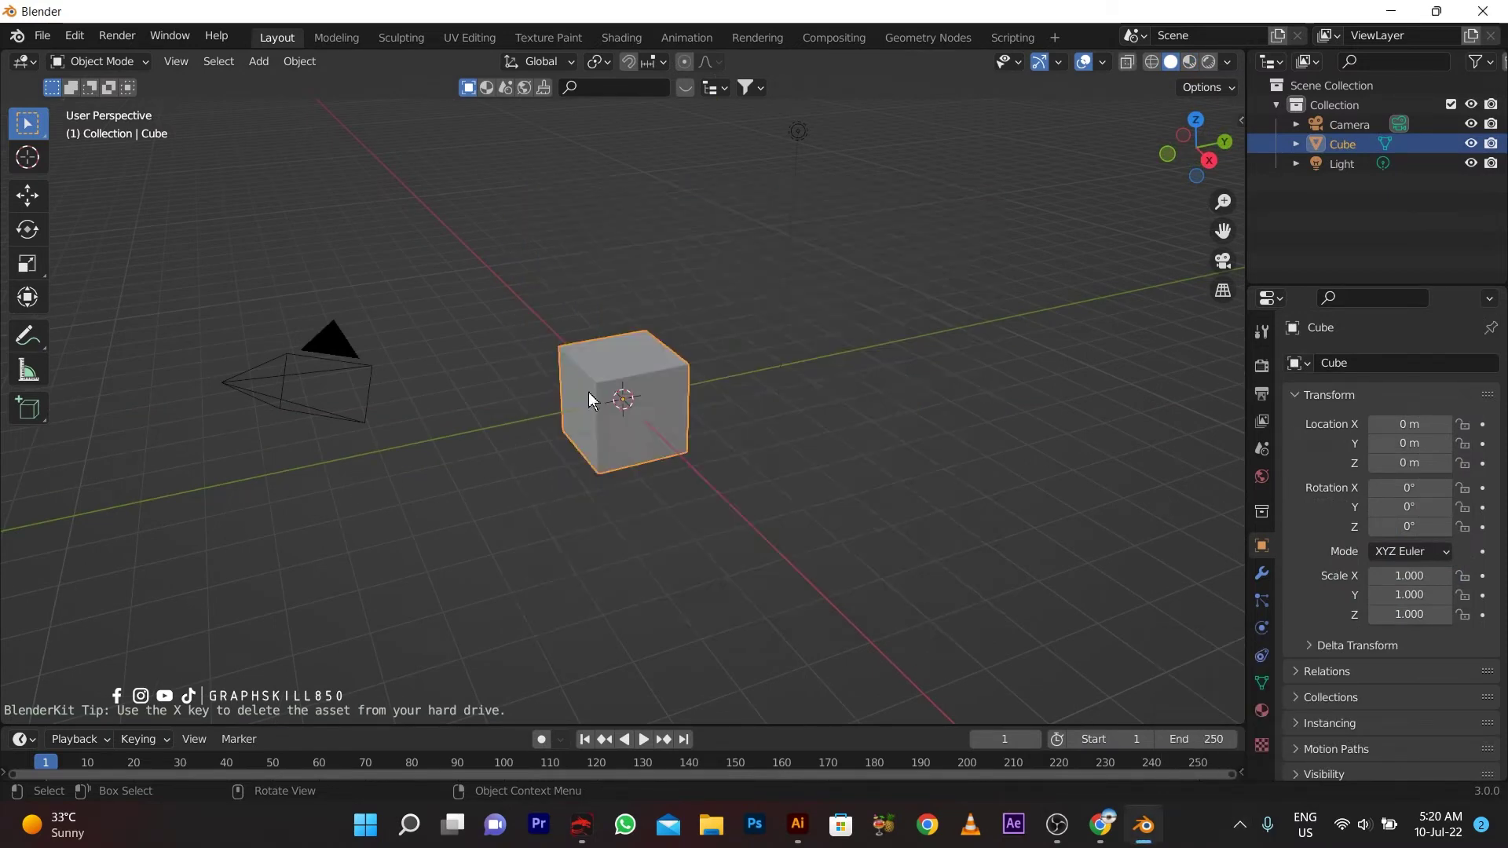
pyautogui.press('Delete')
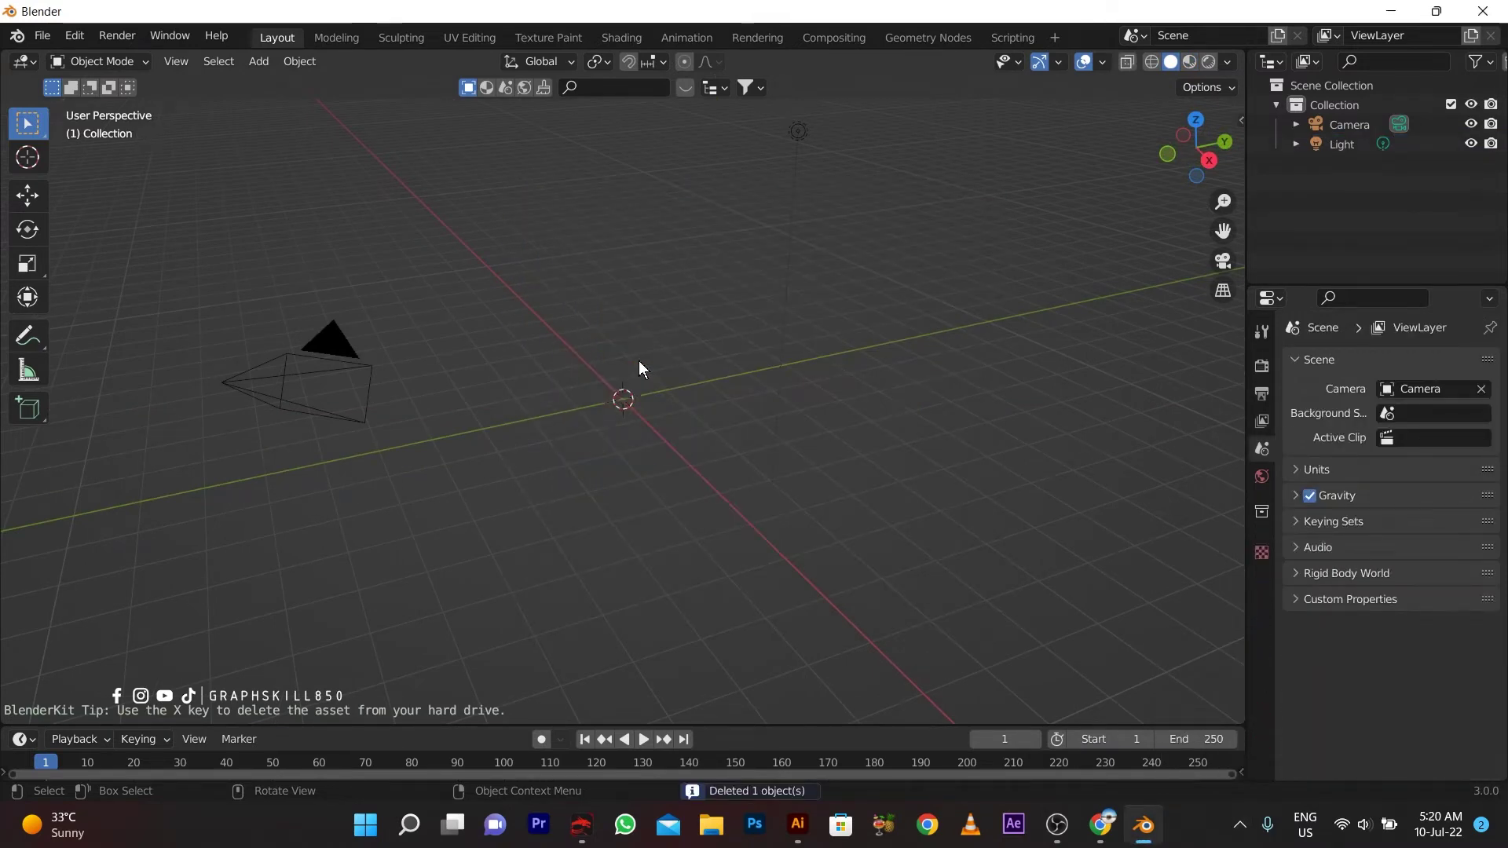
pyautogui.hotkey('shift', 'a')
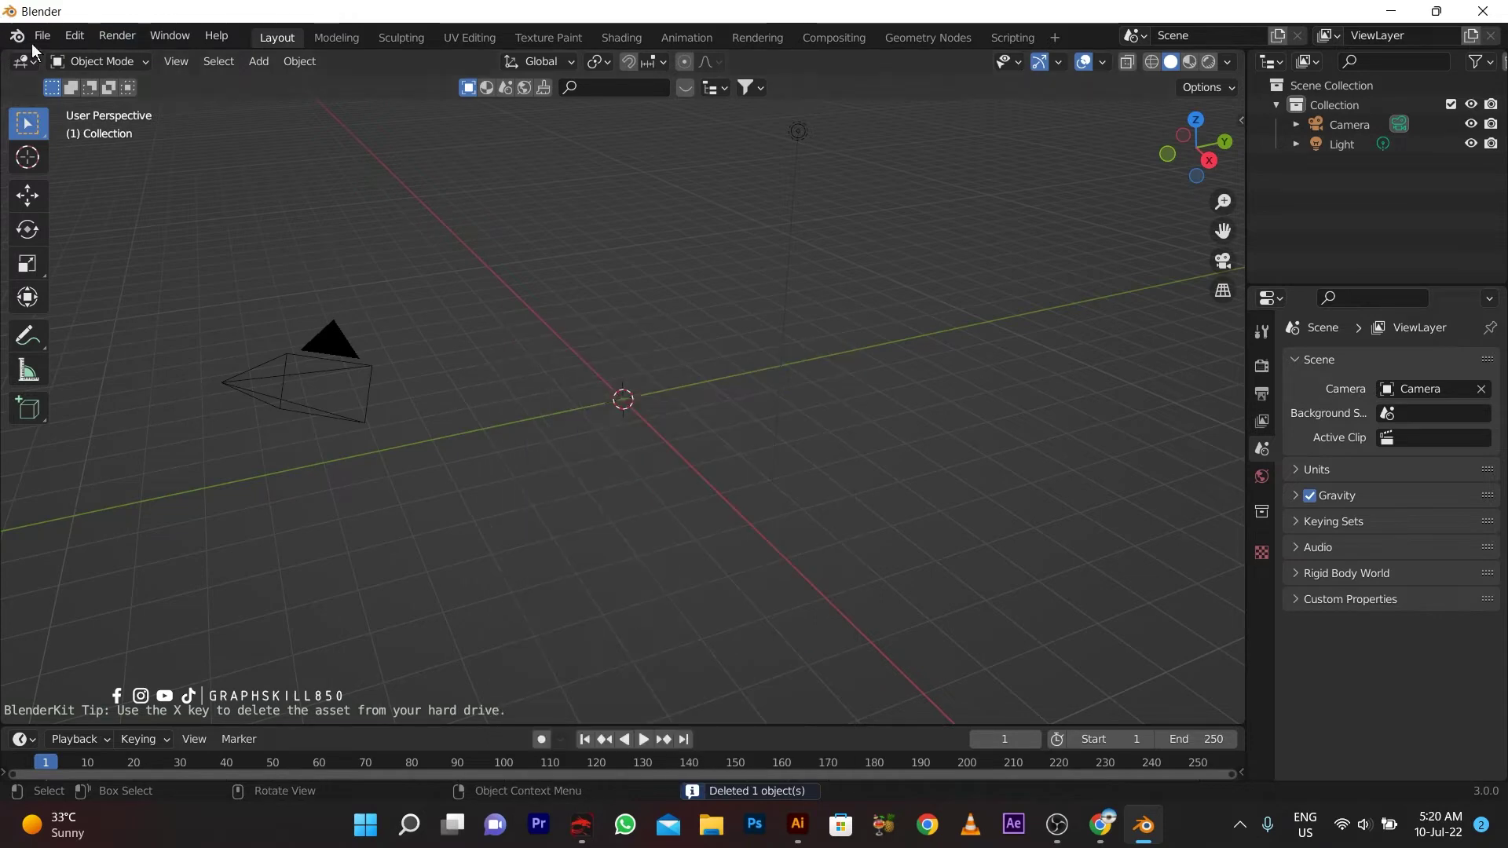
# Step: Import sd card.svg from the Downloads folder as an SVG
pyautogui.click(41, 36)
pyautogui.moveTo(118, 300)
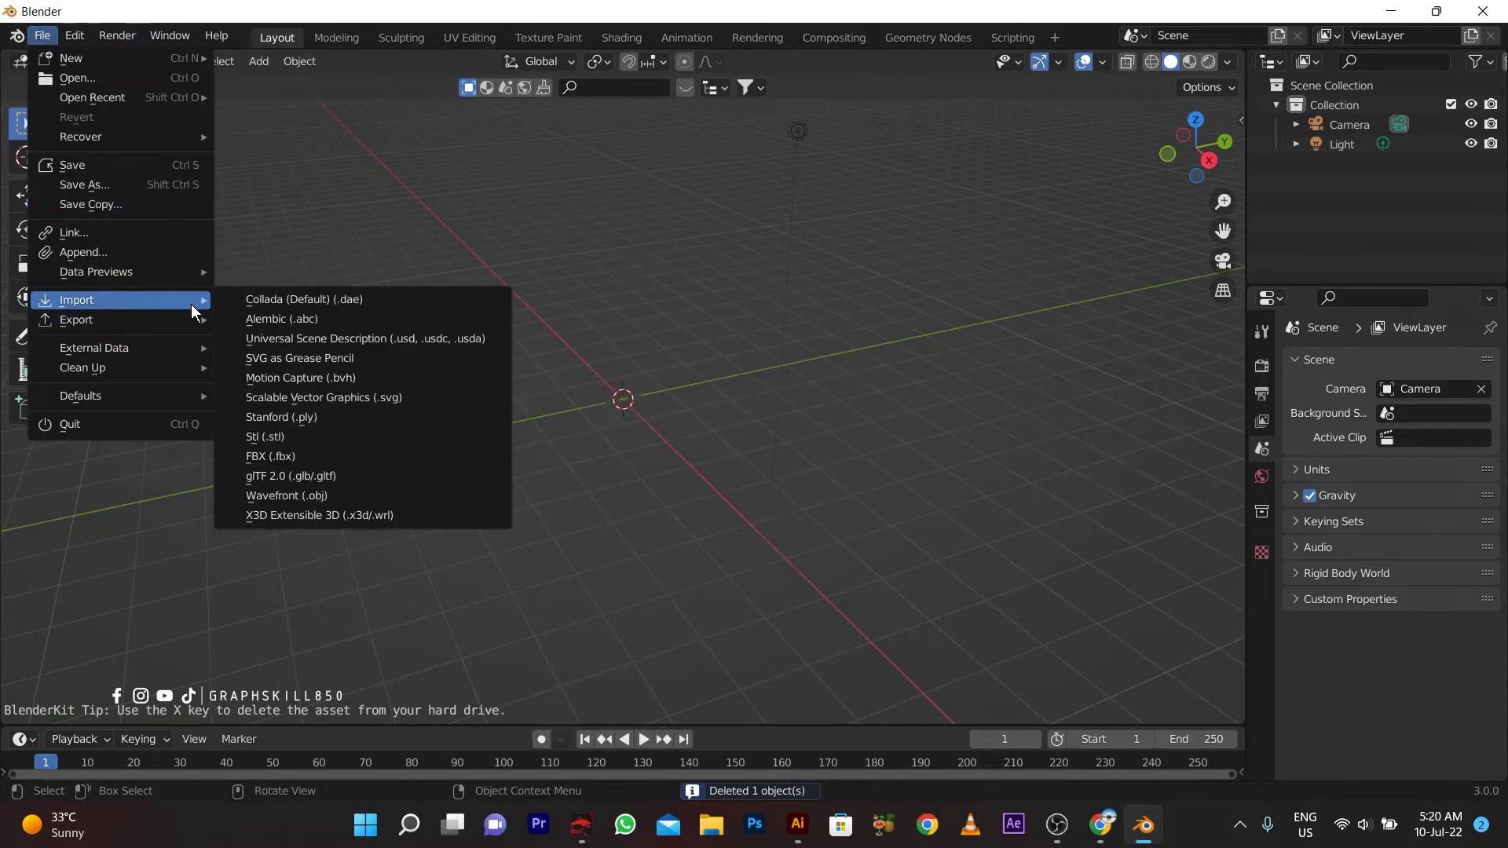
pyautogui.press('Escape')
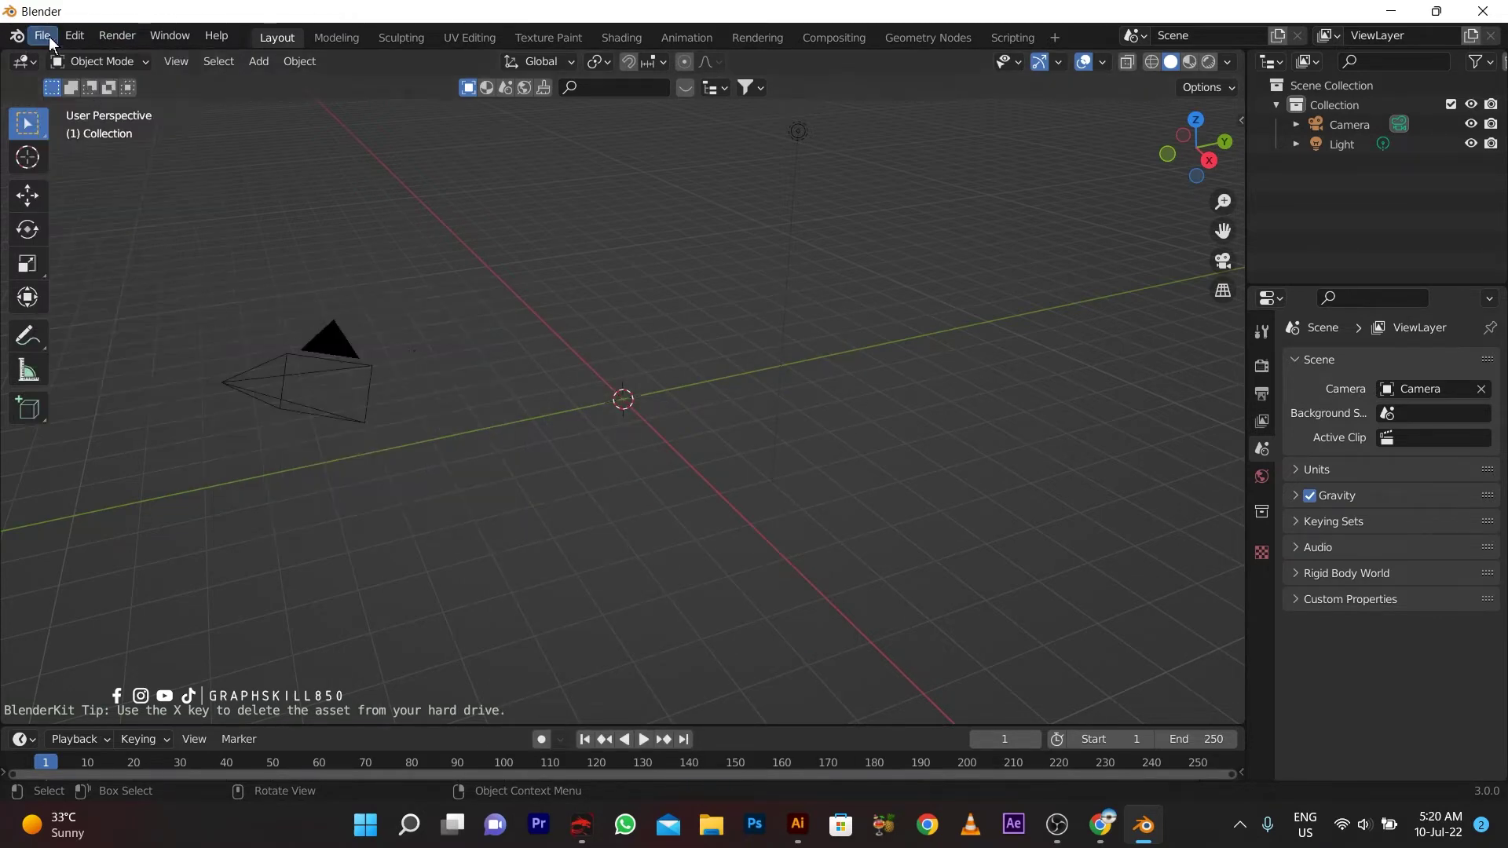
pyautogui.click(48, 36)
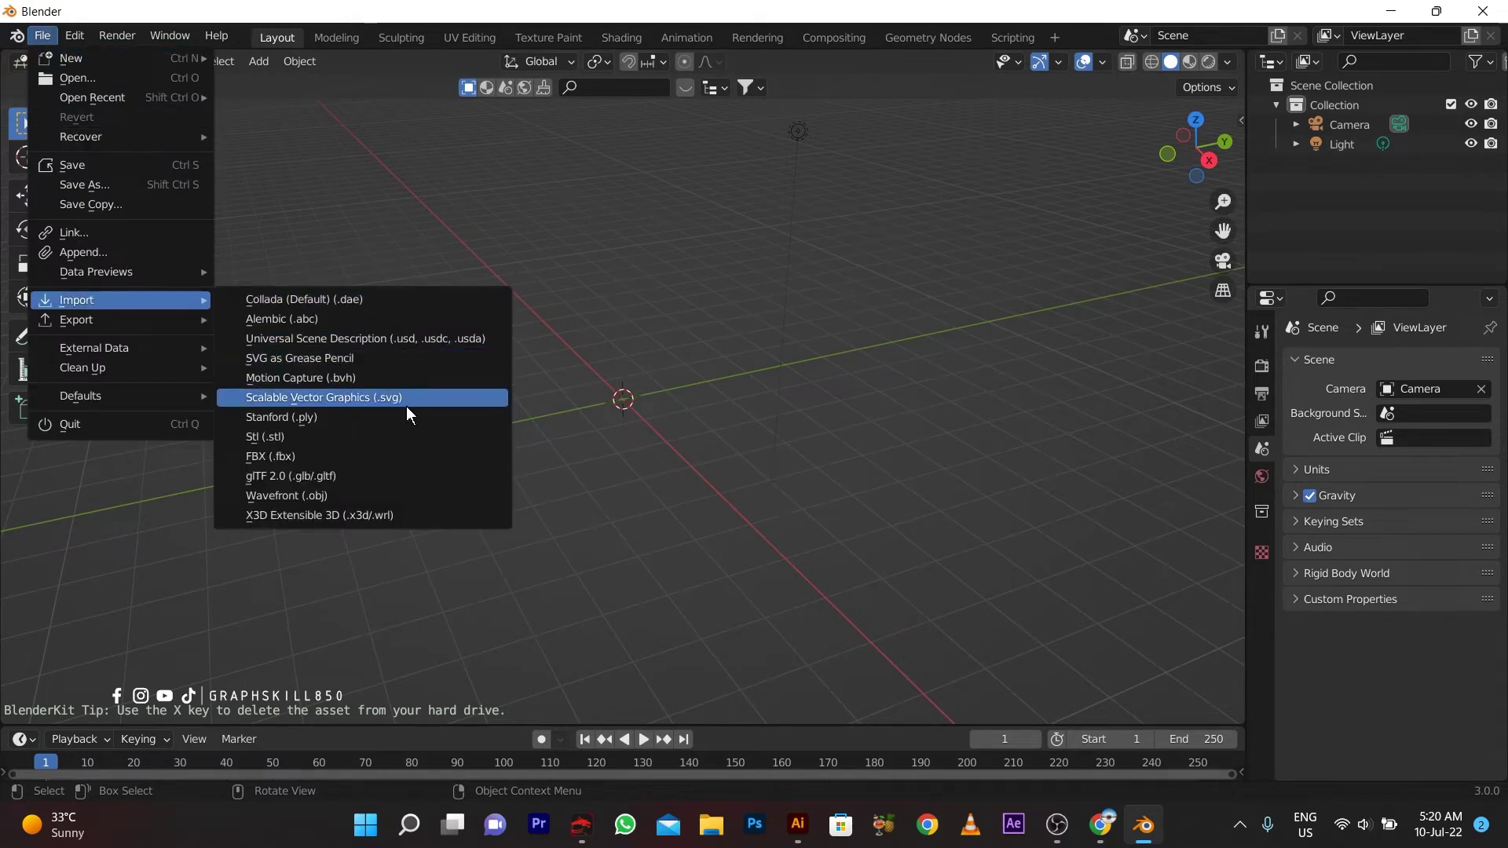
pyautogui.click(407, 400)
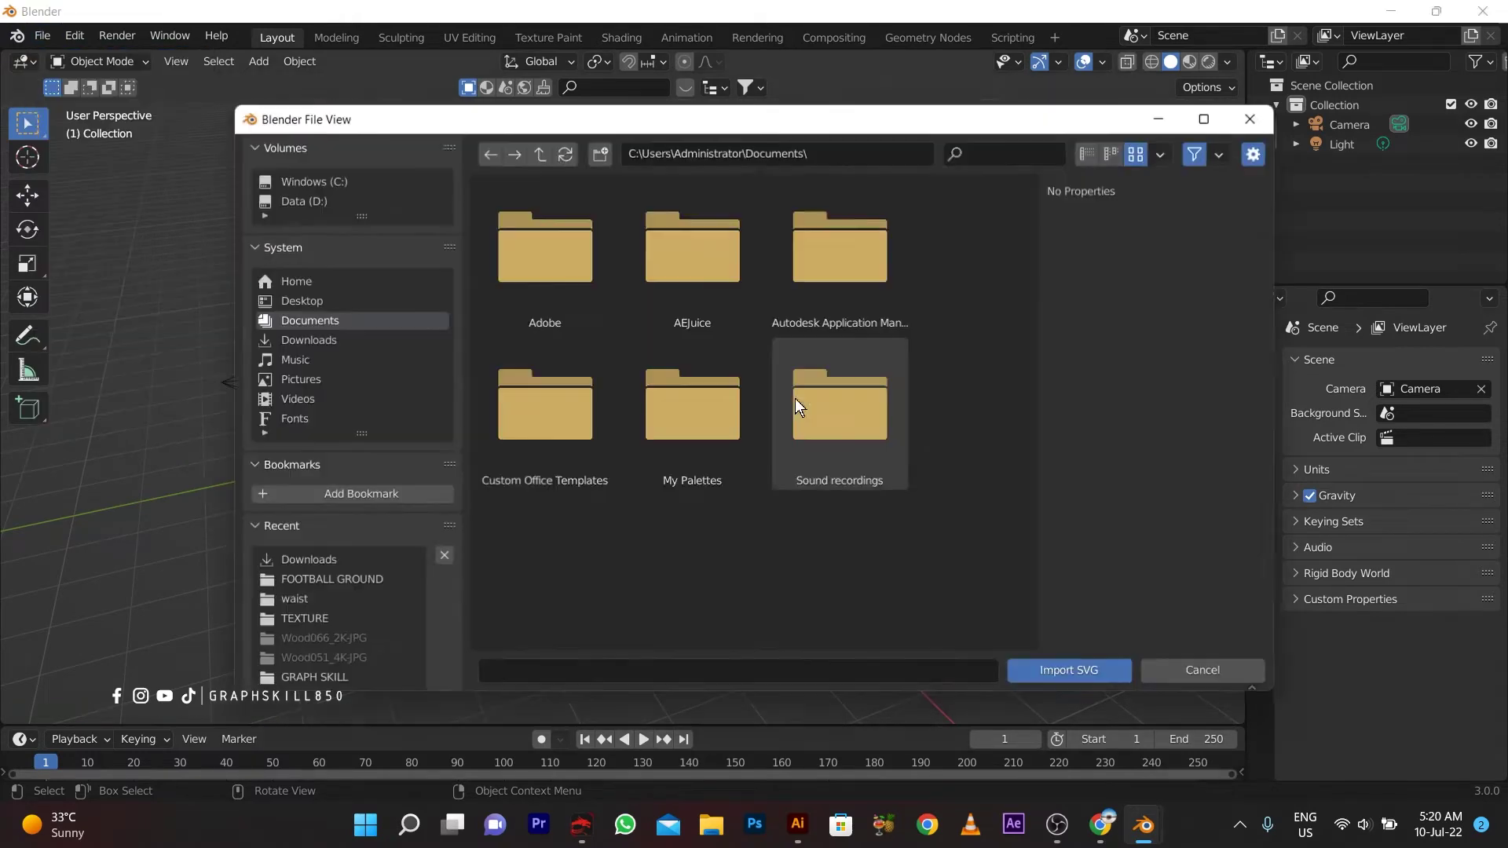
pyautogui.click(316, 342)
pyautogui.doubleClick(685, 271)
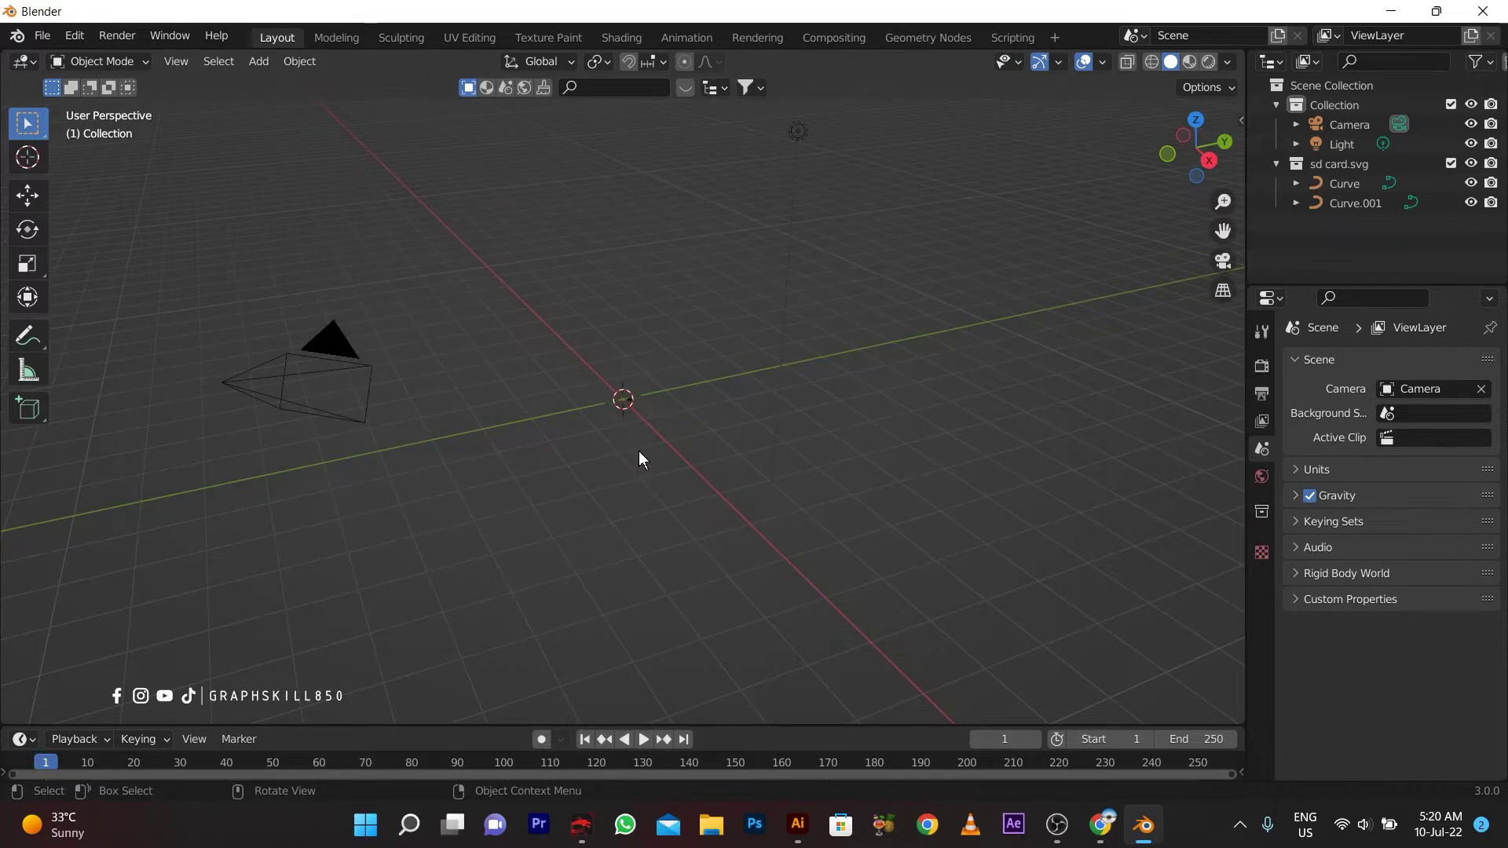
# Step: Set Curve.001's origin to its geometry and move it to location X 0, Y 0
pyautogui.click(780, 424)
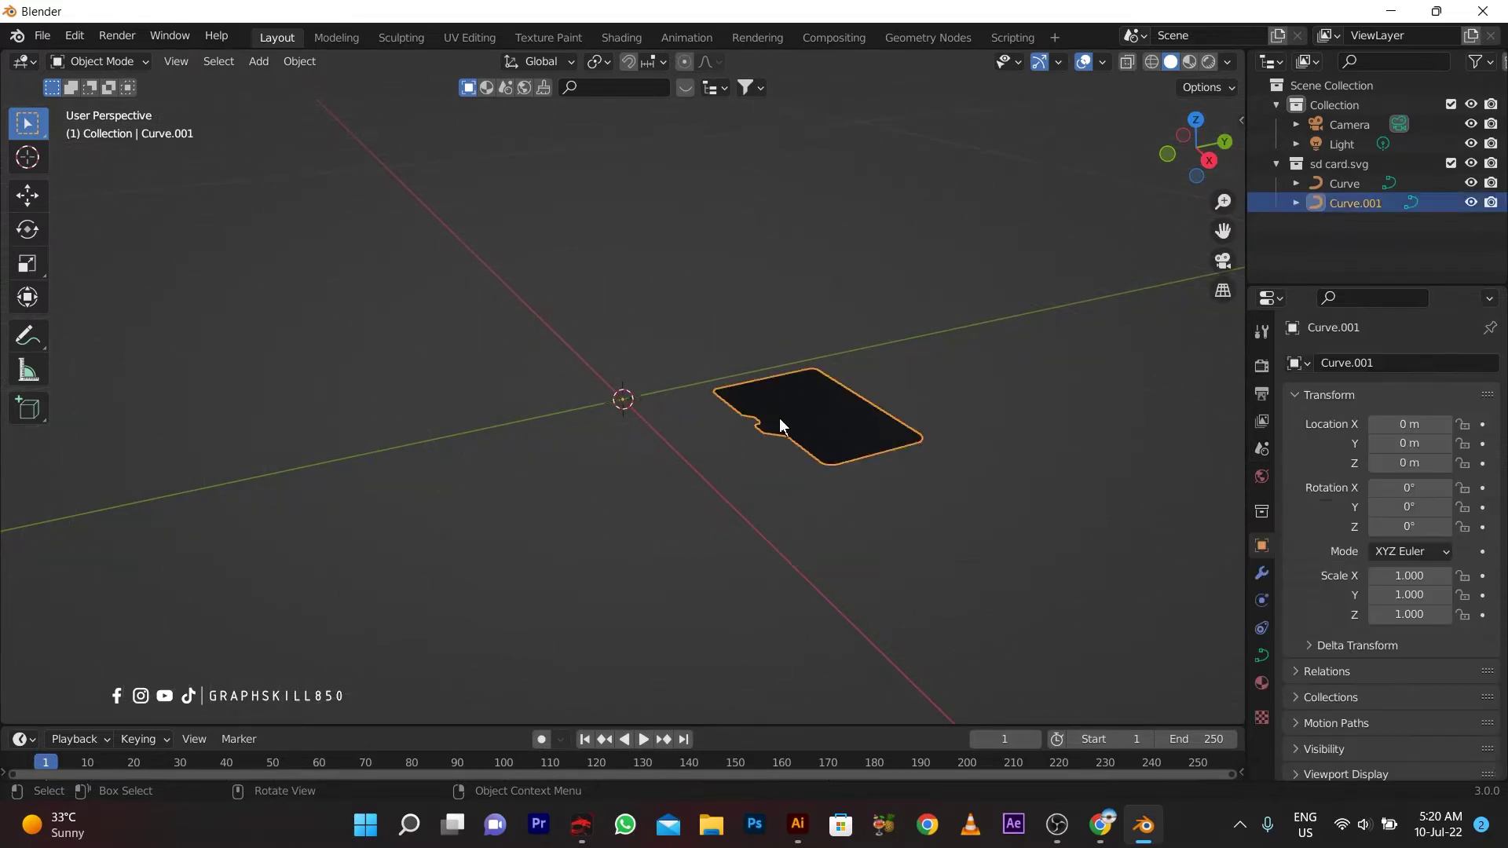
pyautogui.scroll(-5, 463, 446)
pyautogui.scroll(-4, 464, 446)
pyautogui.rightClick(653, 413)
pyautogui.moveTo(560, 510)
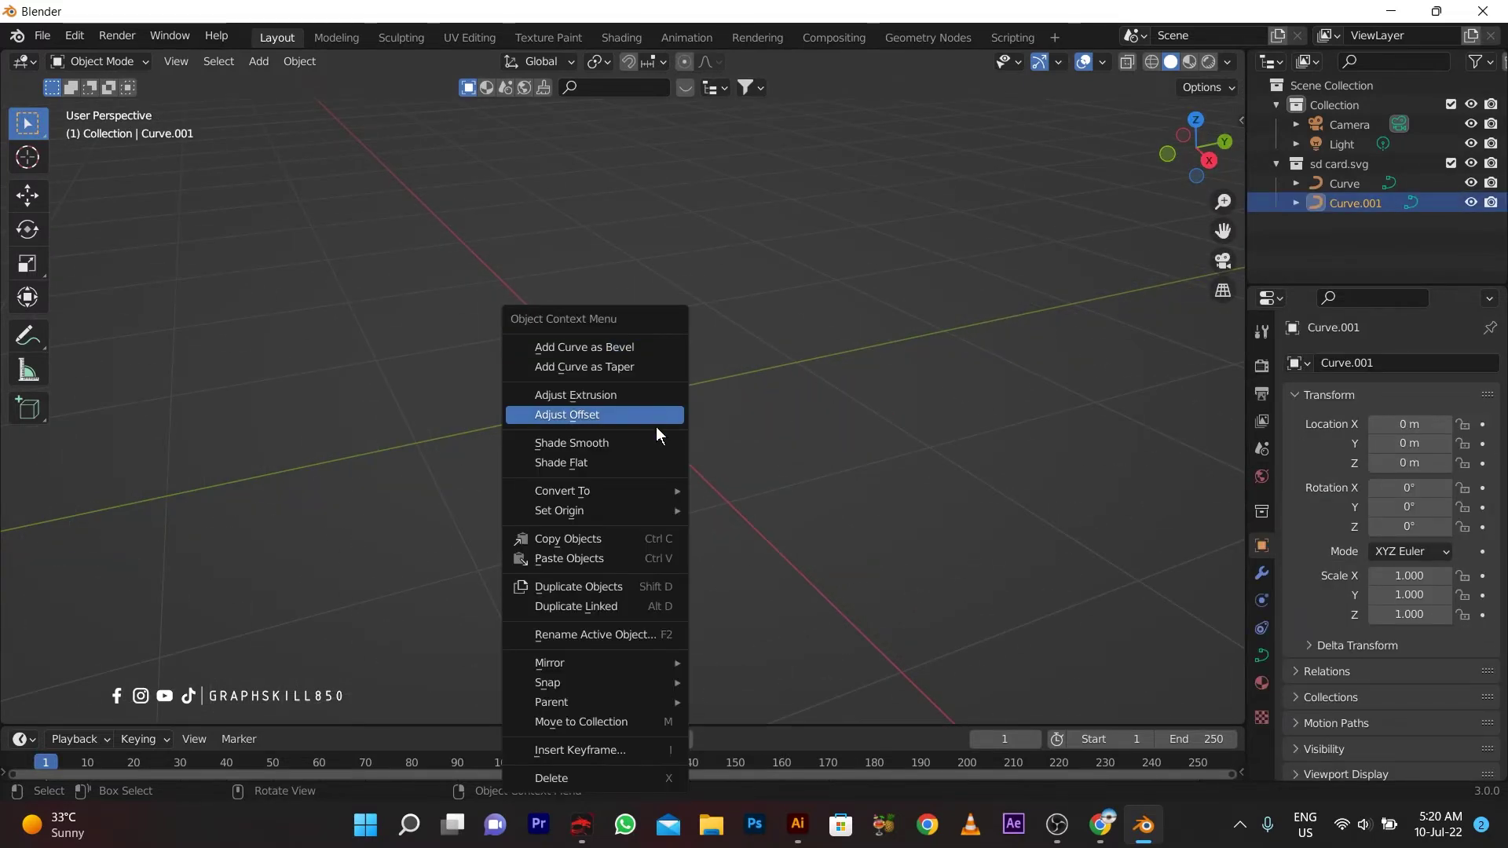
pyautogui.click(772, 539)
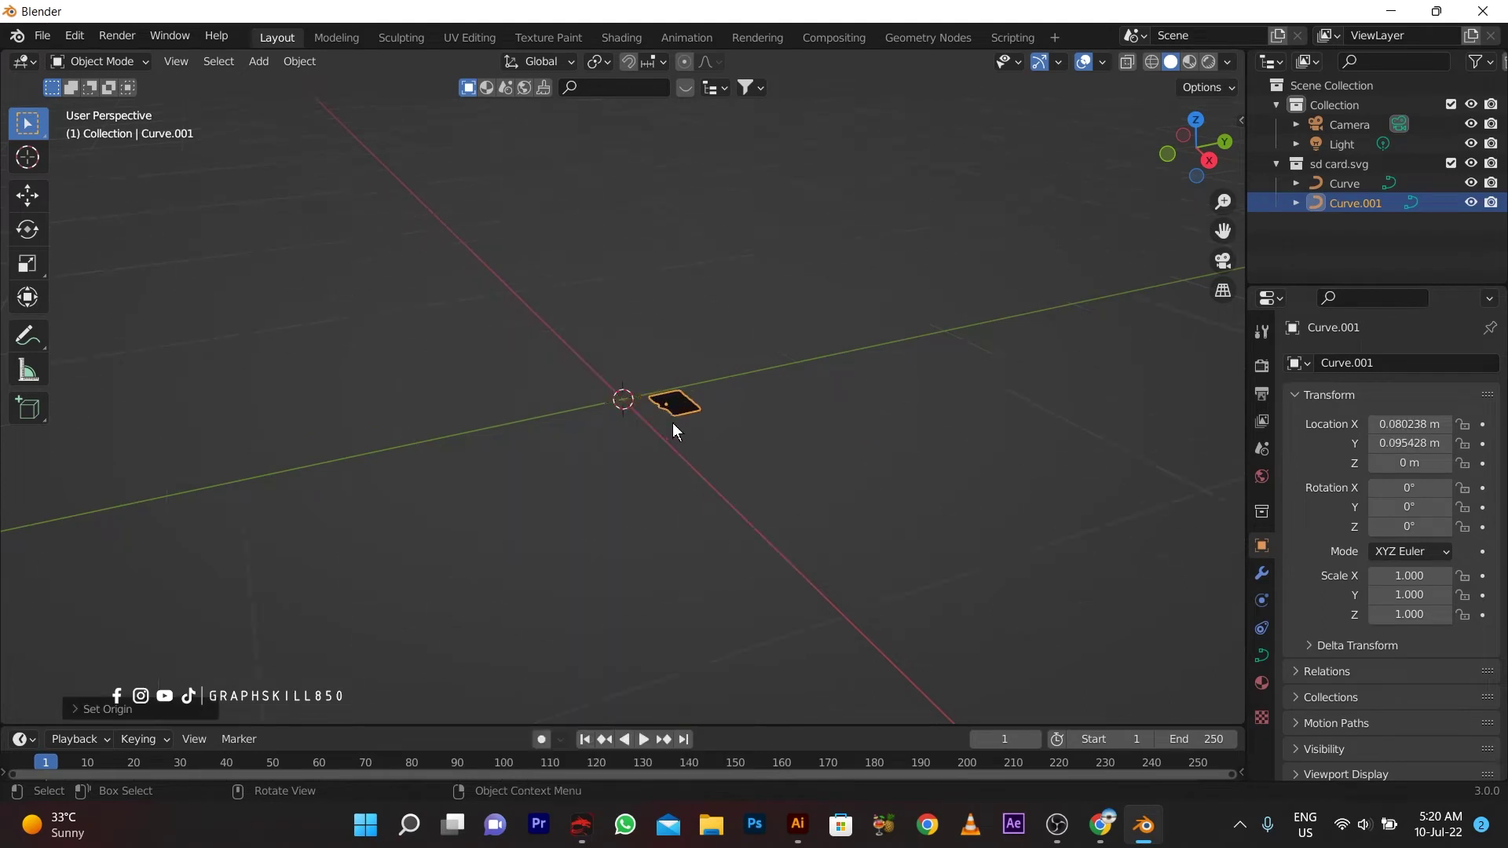
pyautogui.doubleClick(1414, 425)
pyautogui.write('0')
pyautogui.doubleClick(1435, 444)
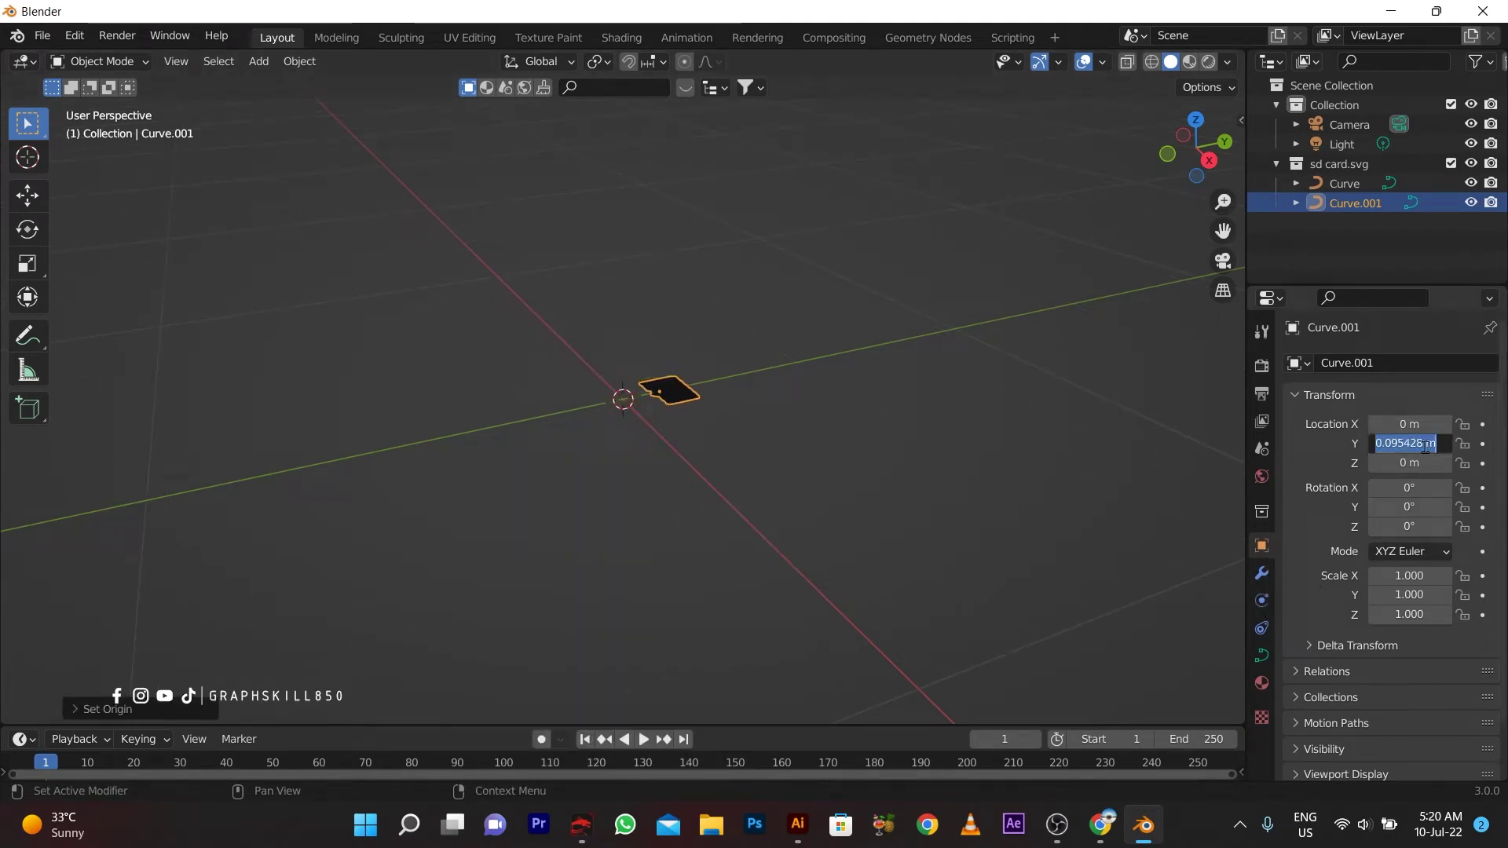
pyautogui.write('0')
pyautogui.press('Return')
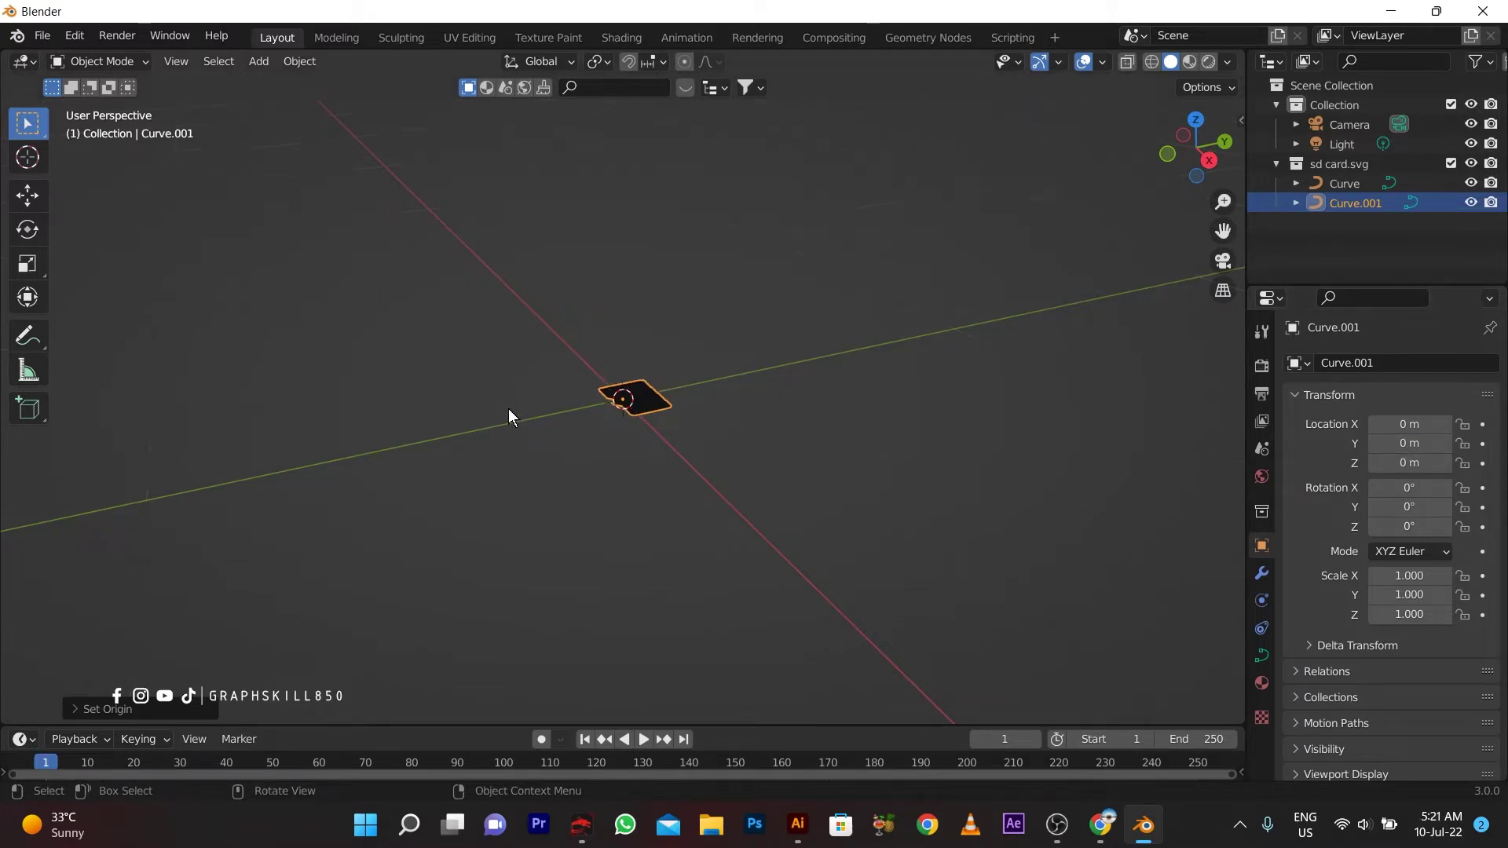
# Step: Scale the card outline uniformly up to 21.519
pyautogui.press('s')
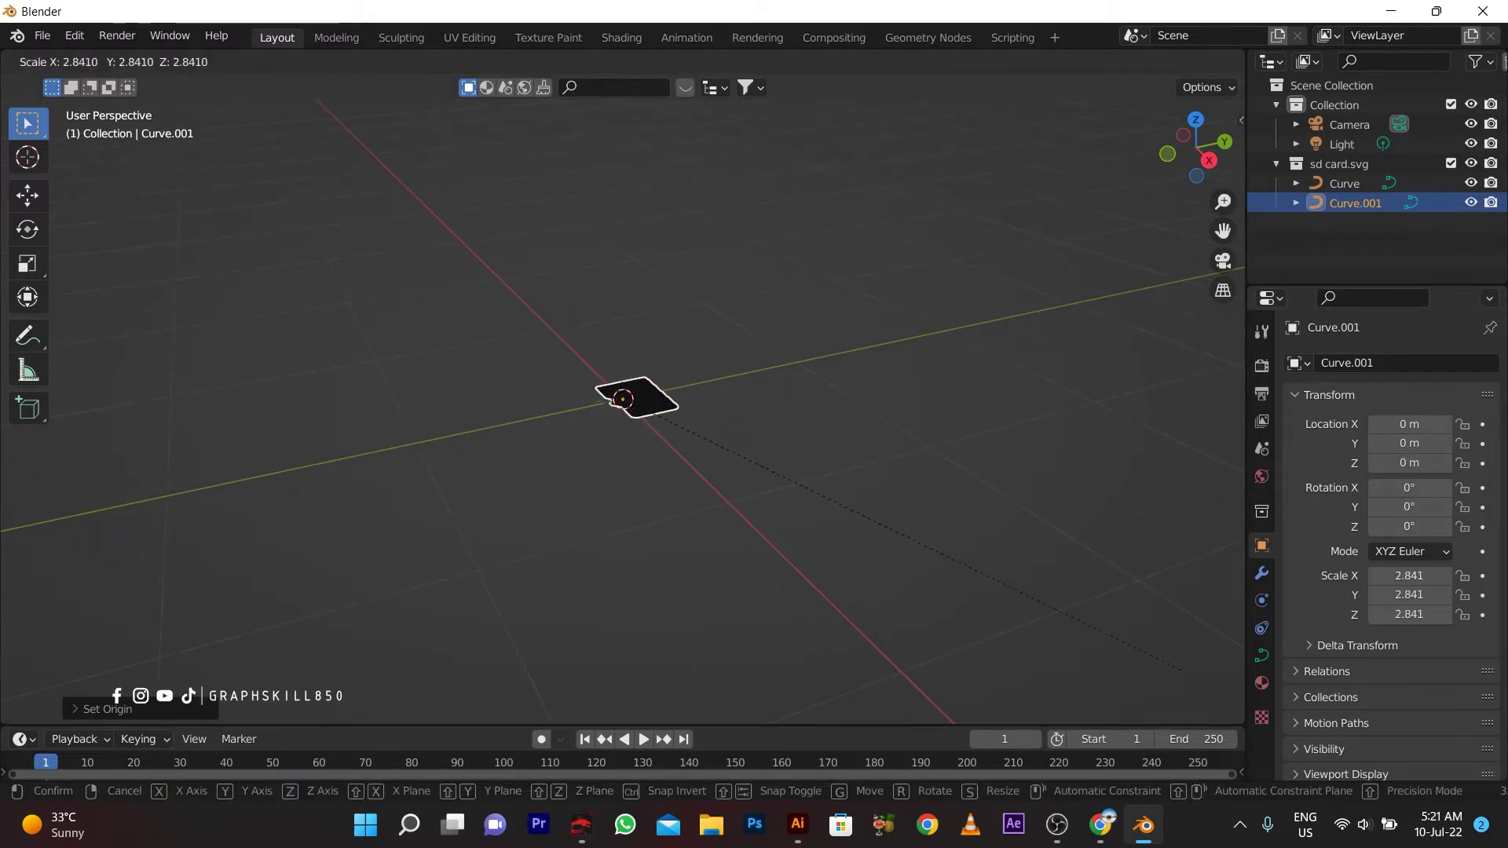
pyautogui.click(1142, 177)
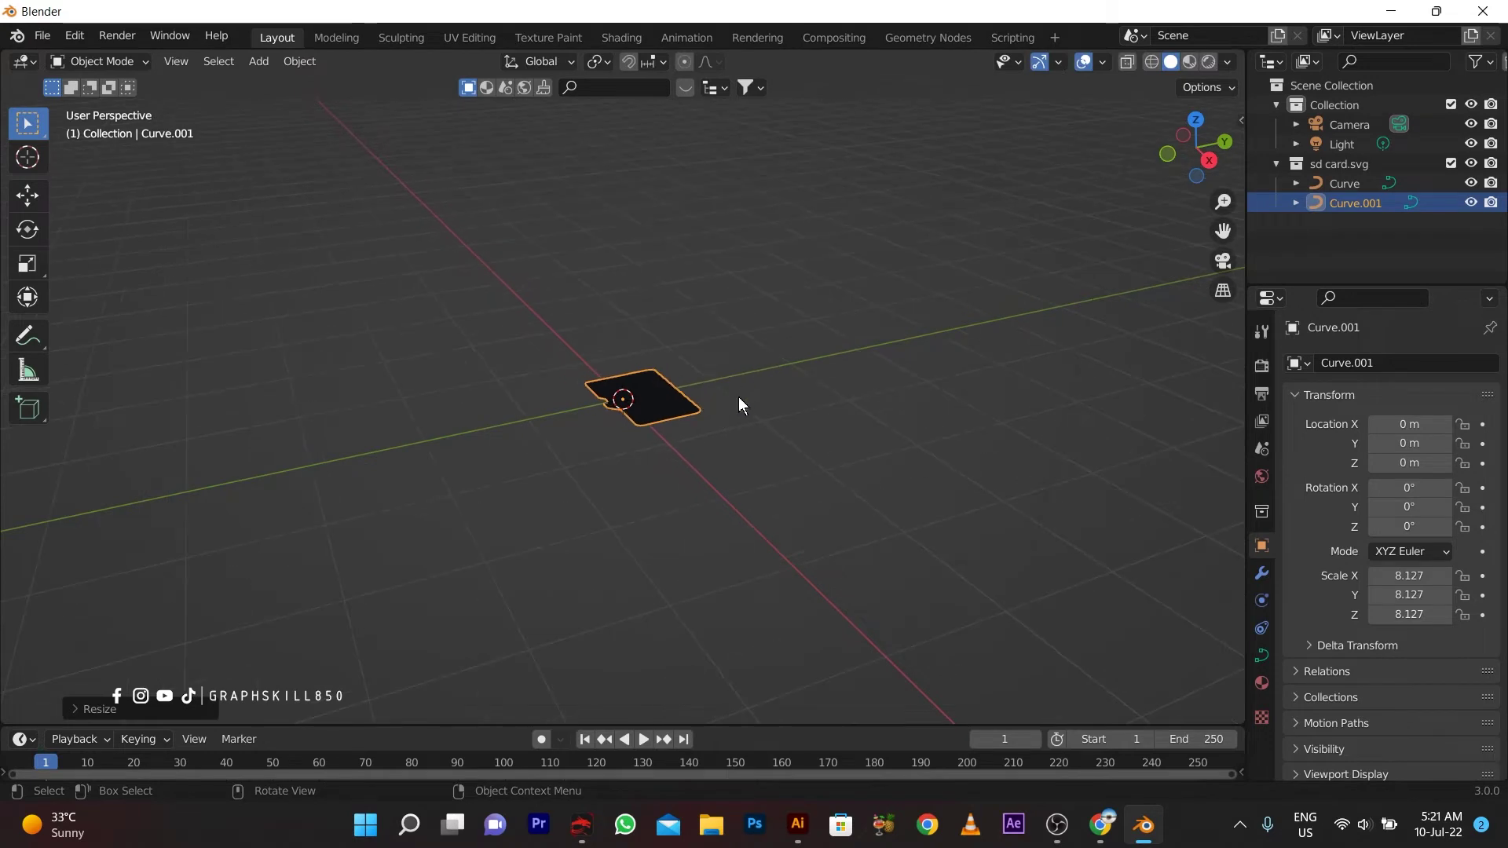
pyautogui.press('s')
pyautogui.click(911, 475)
pyautogui.moveTo(668, 454); pyautogui.dragTo(765, 492, button='middle')
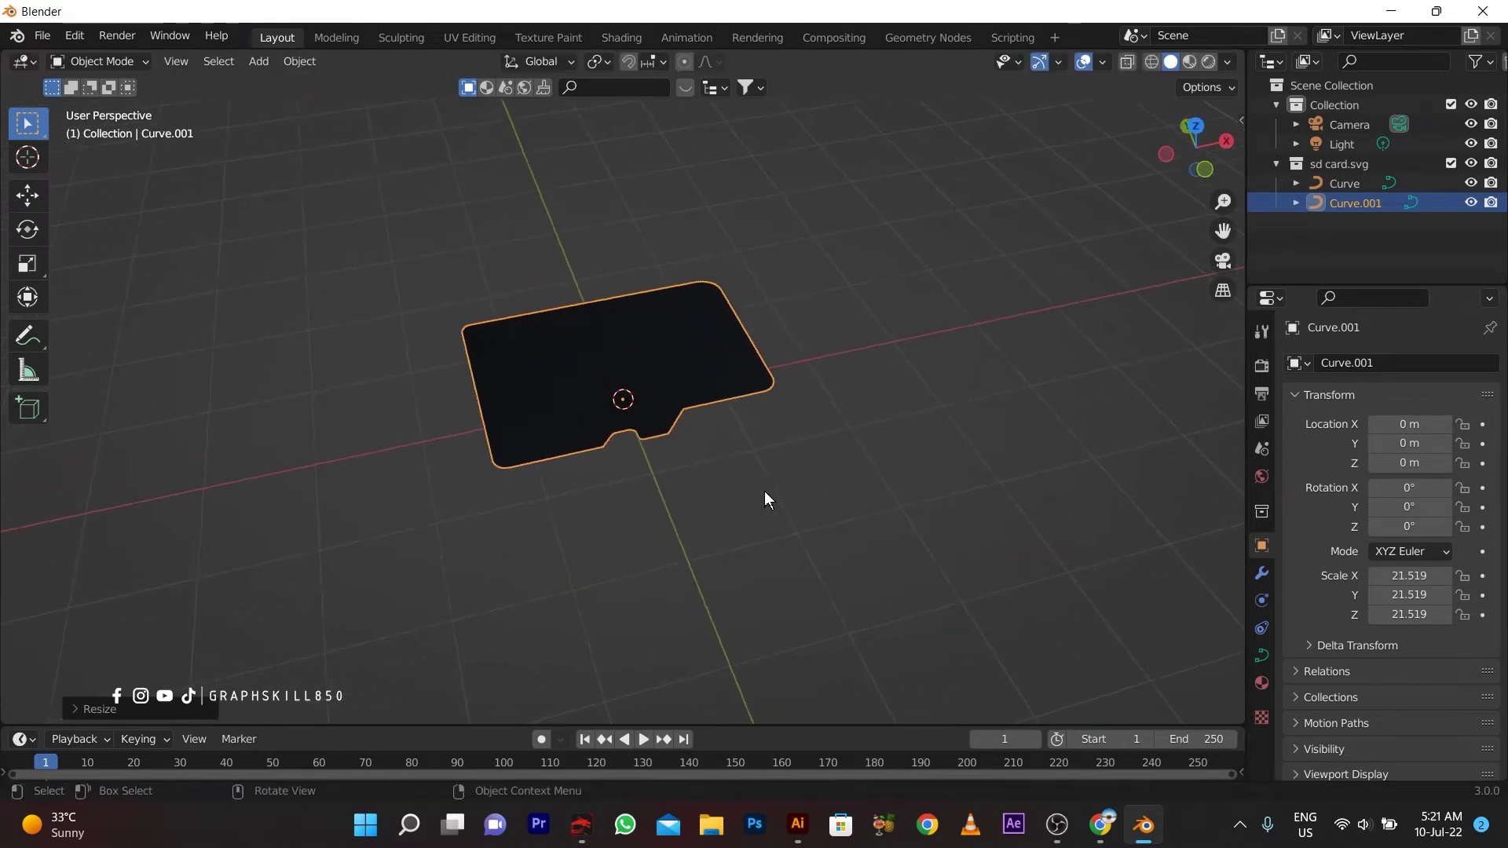
pyautogui.scroll(3, 449, 419)
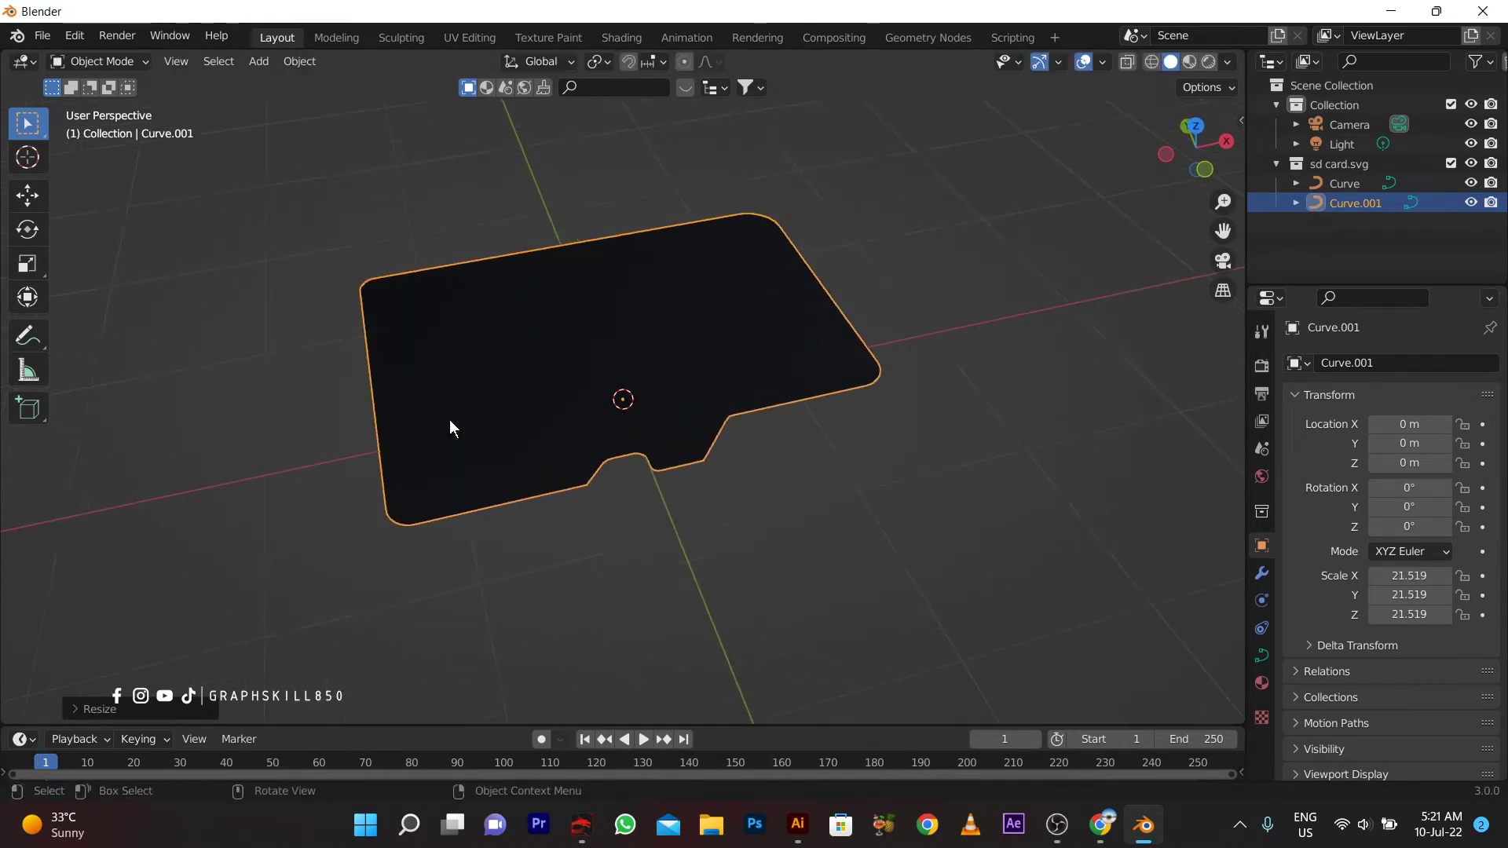
pyautogui.moveTo(449, 419); pyautogui.dragTo(563, 409, button='middle')
# Step: Give the card curve a geometry extrusion of 0.0005 m
pyautogui.click(1263, 655)
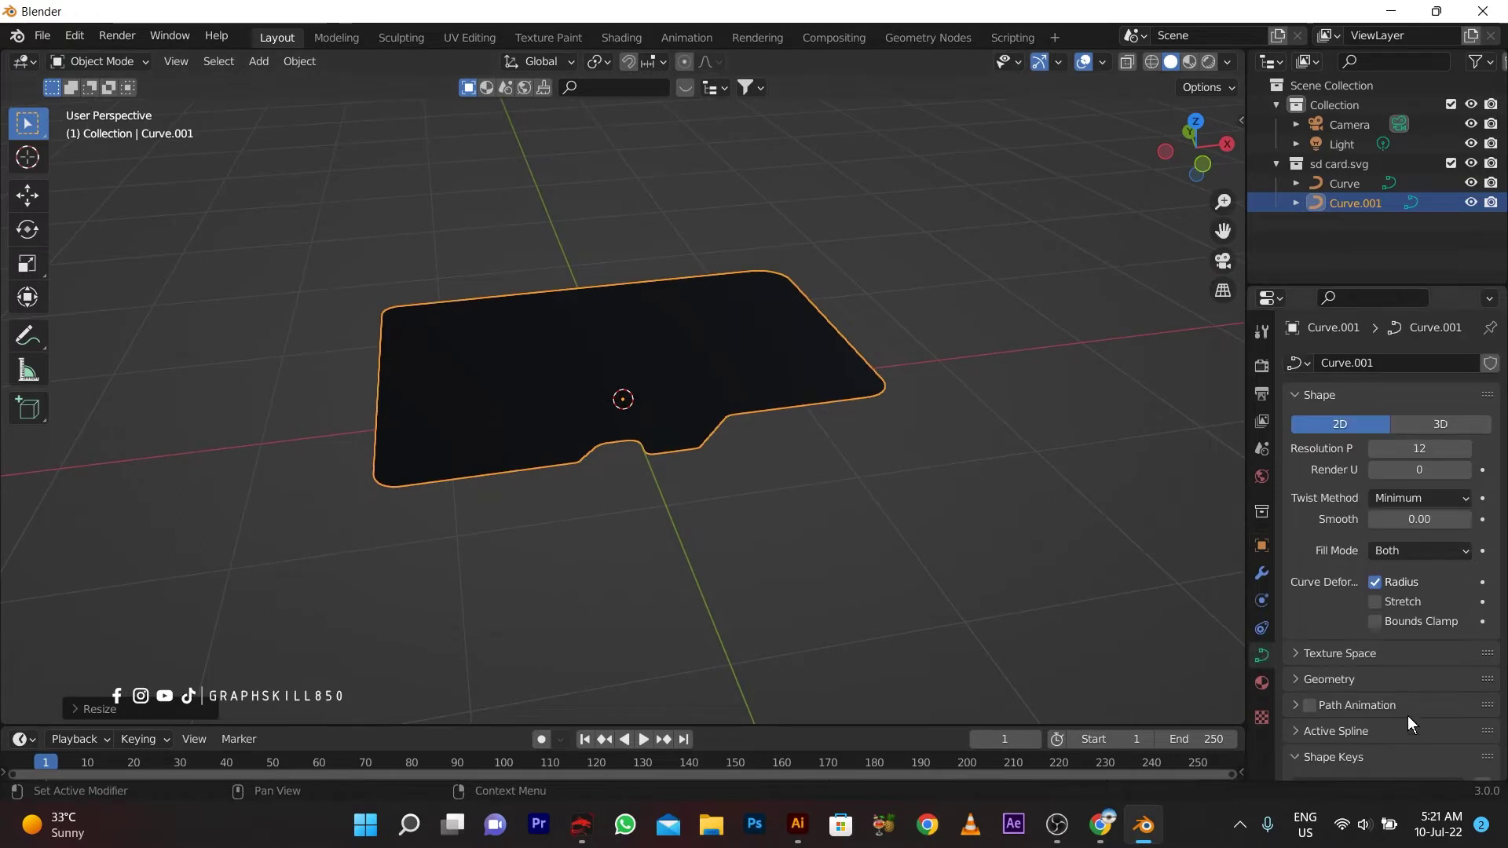
pyautogui.click(1297, 681)
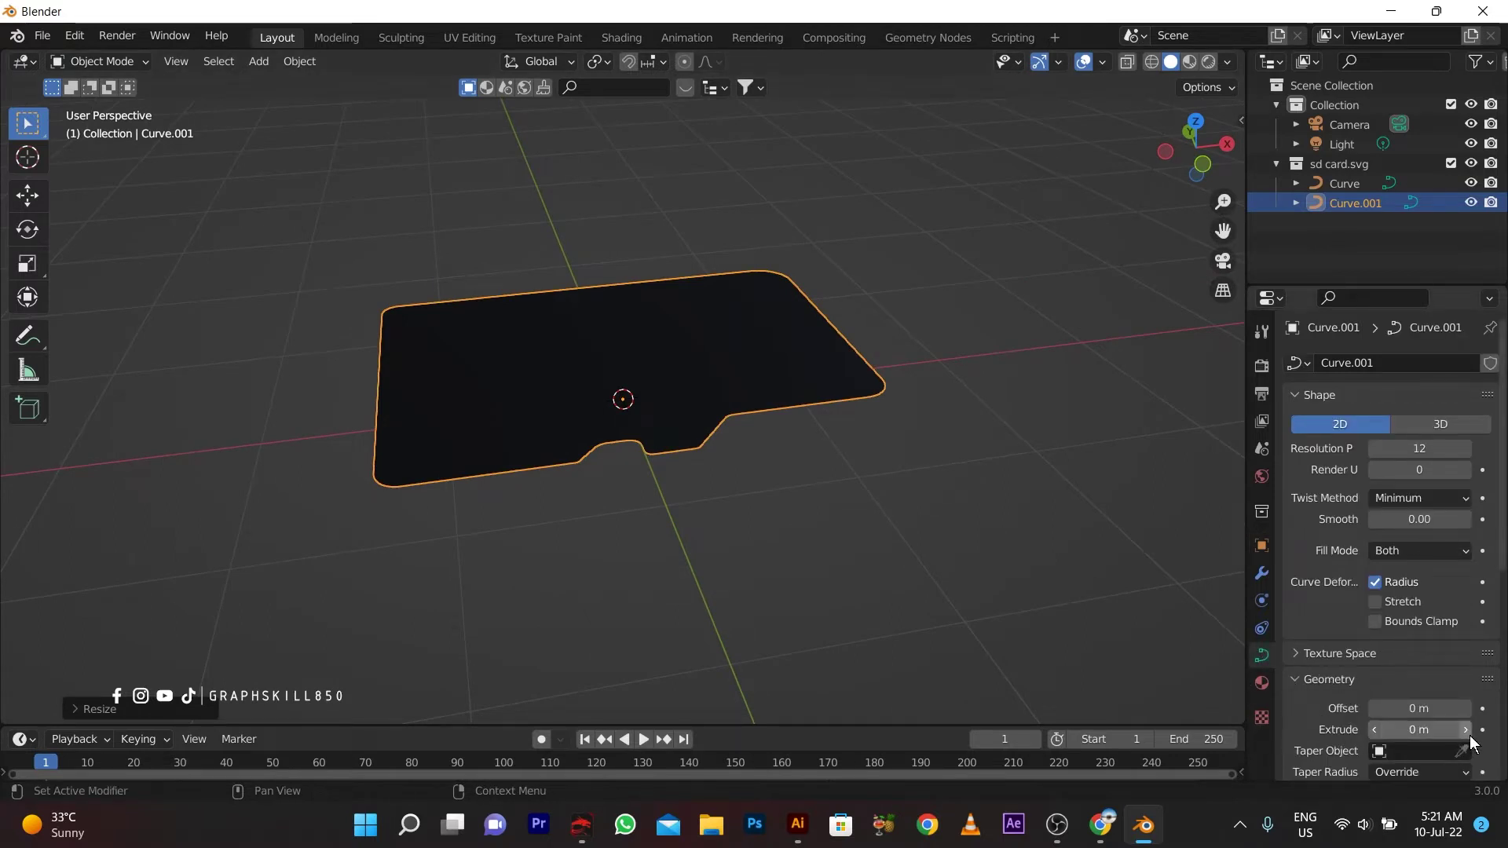
pyautogui.click(1438, 732)
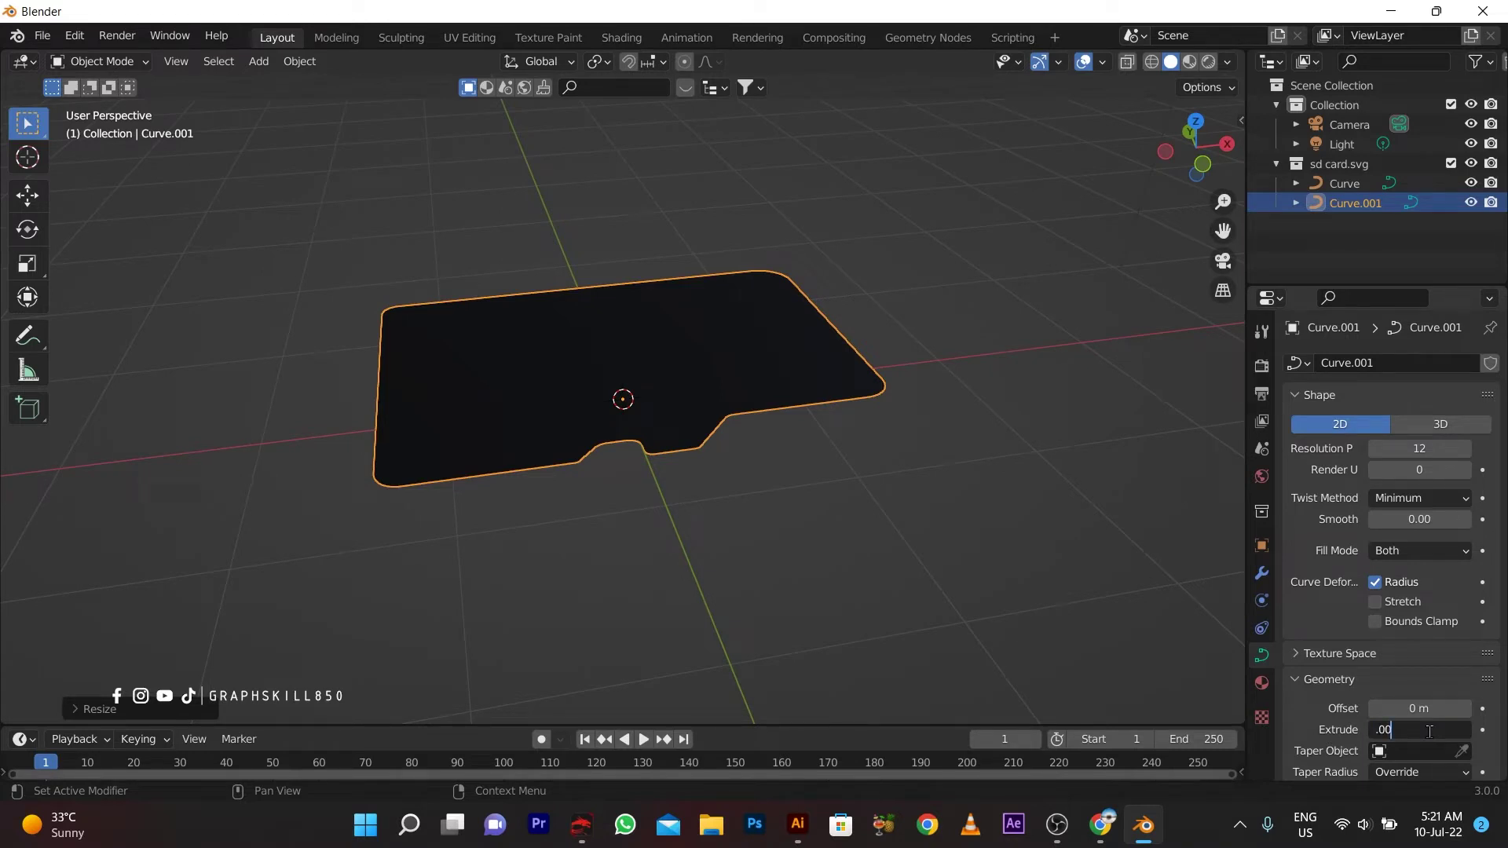
pyautogui.write('5')
pyautogui.press('Return')
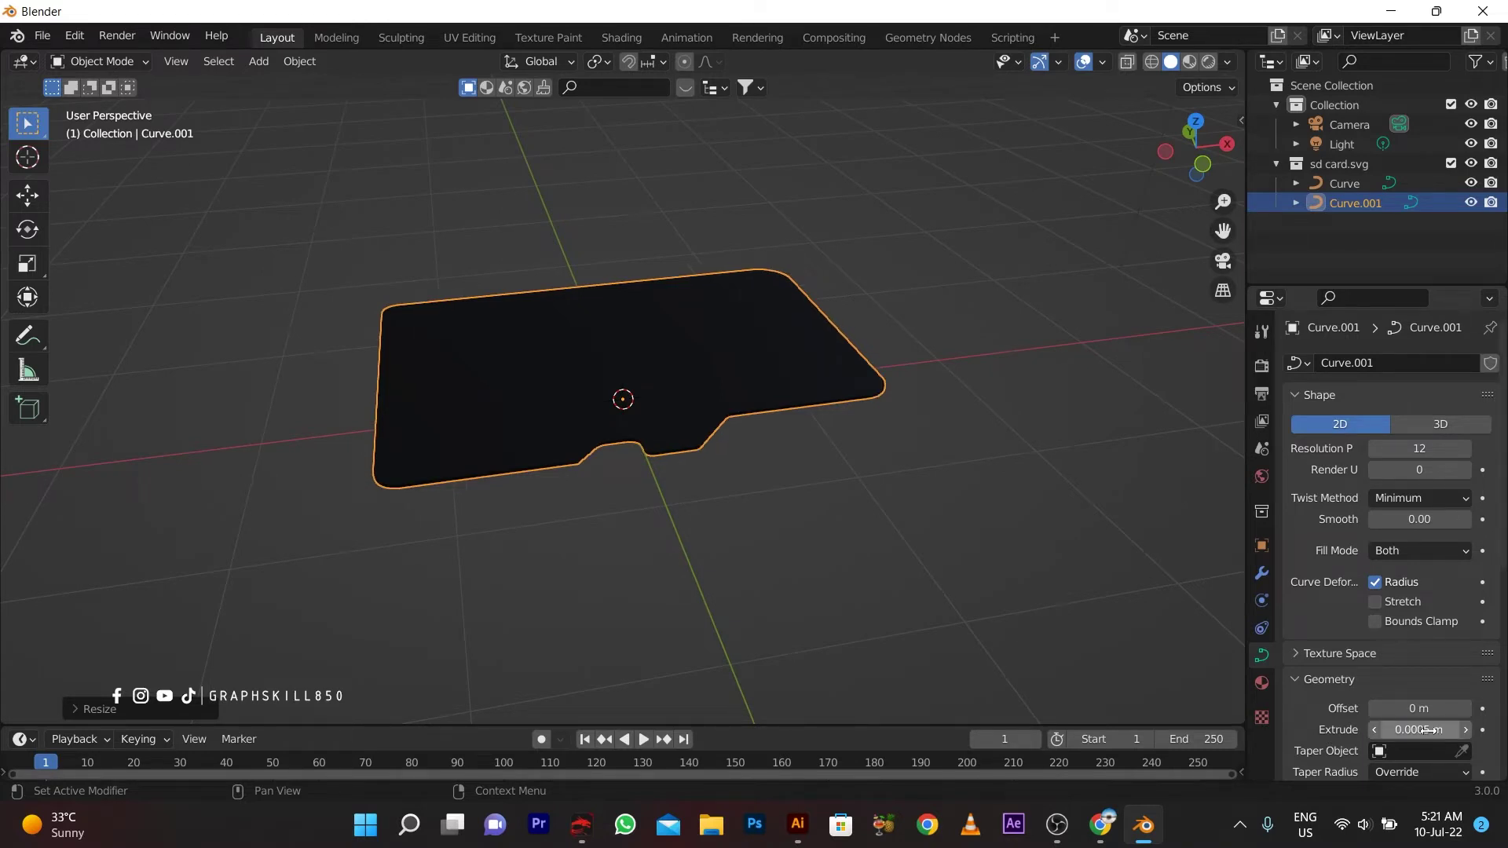
# Step: Remove the SVGMat material and switch the viewport to Material Preview shading
pyautogui.click(1262, 683)
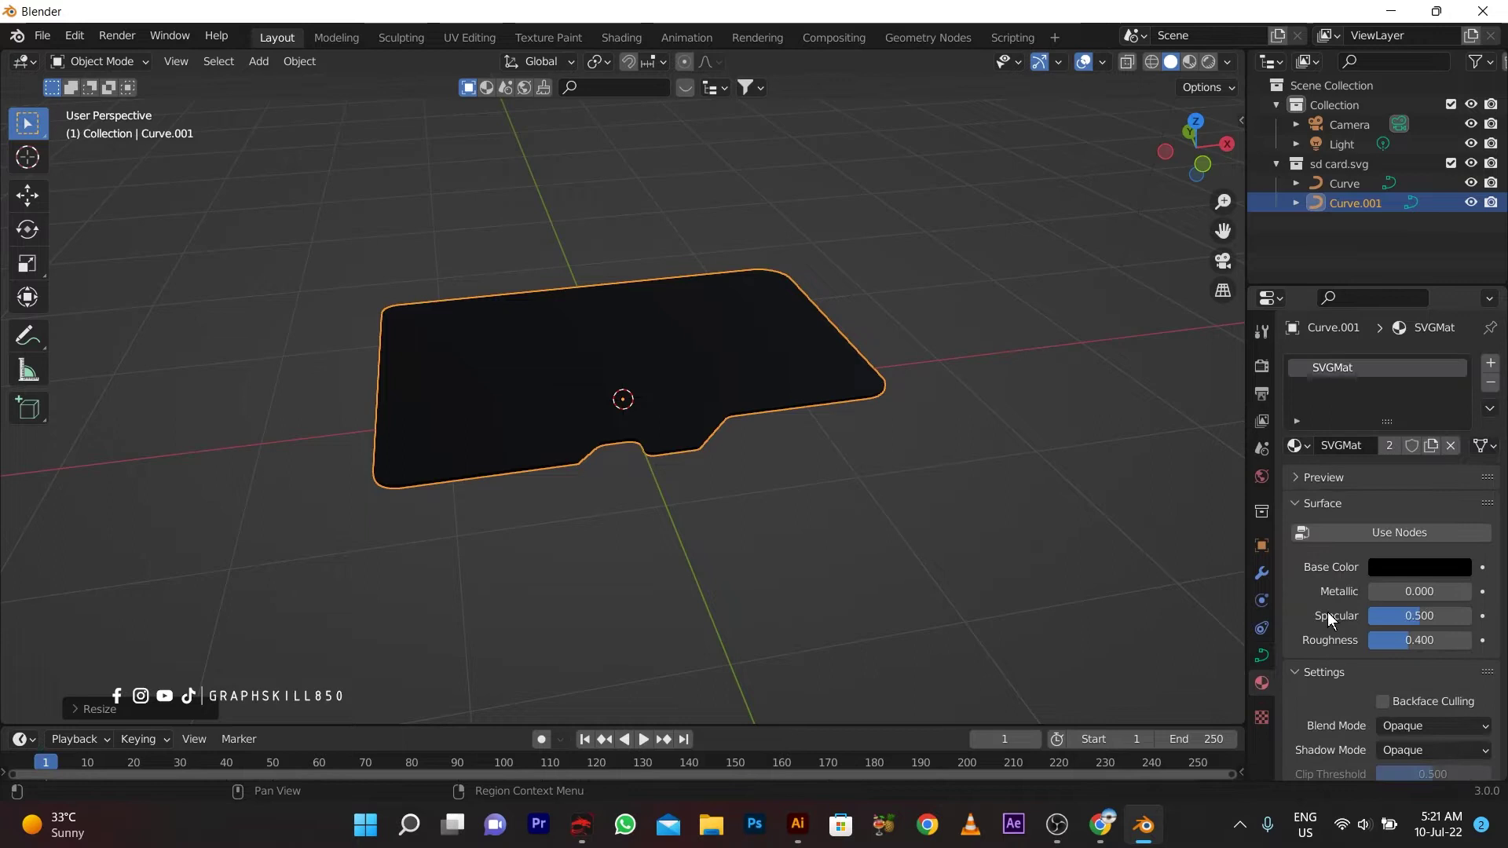
pyautogui.click(1489, 384)
pyautogui.moveTo(949, 451)
pyautogui.mouseDown(button='middle')
pyautogui.moveTo(730, 489)
pyautogui.moveTo(706, 399)
pyautogui.moveTo(710, 476)
pyautogui.mouseUp(button='middle')
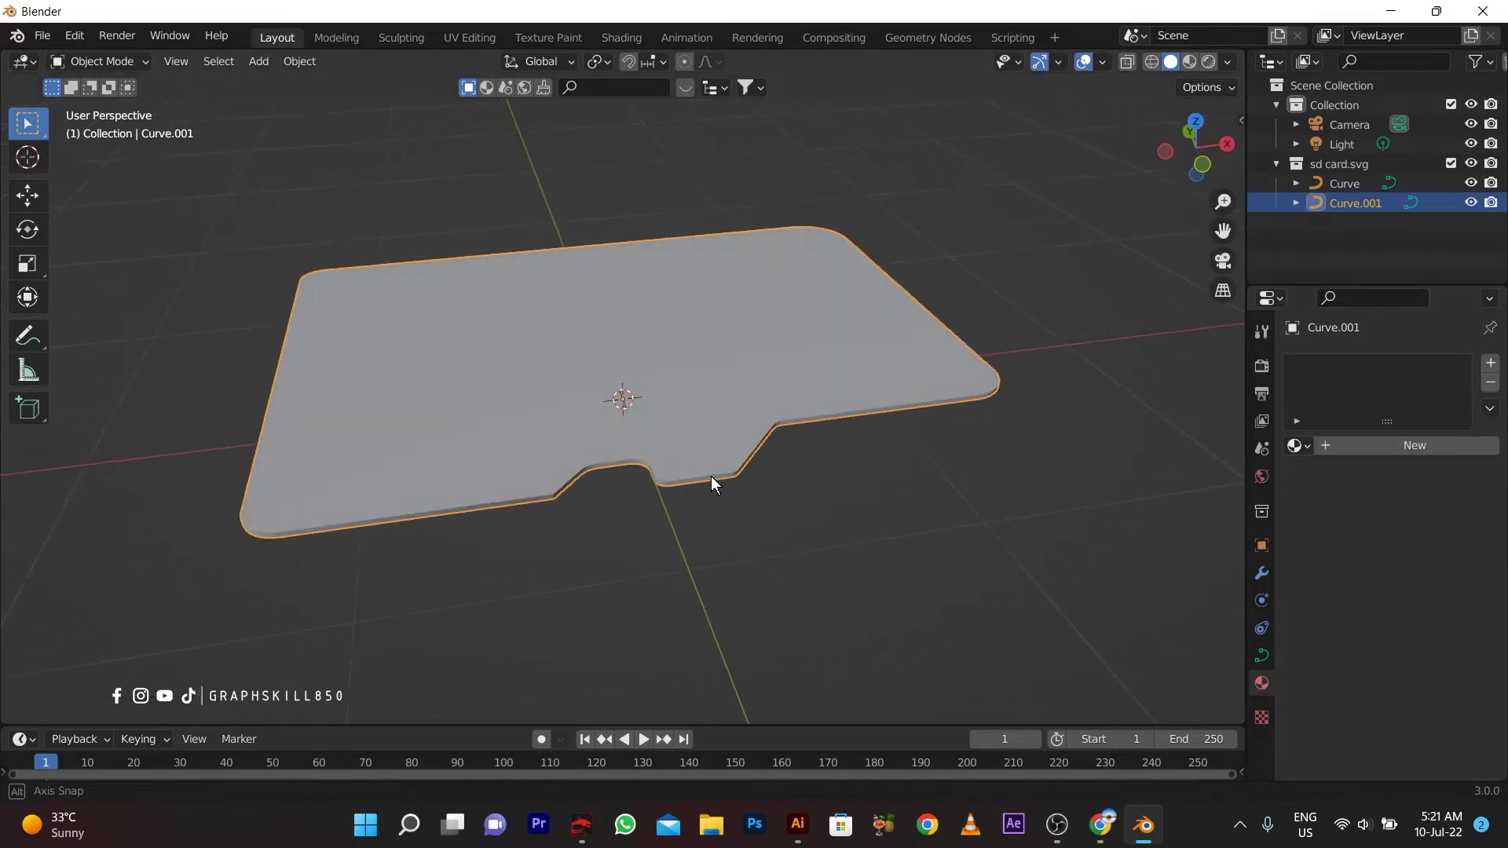
pyautogui.click(618, 554)
pyautogui.scroll(-2, 619, 543)
pyautogui.scroll(-2, 568, 534)
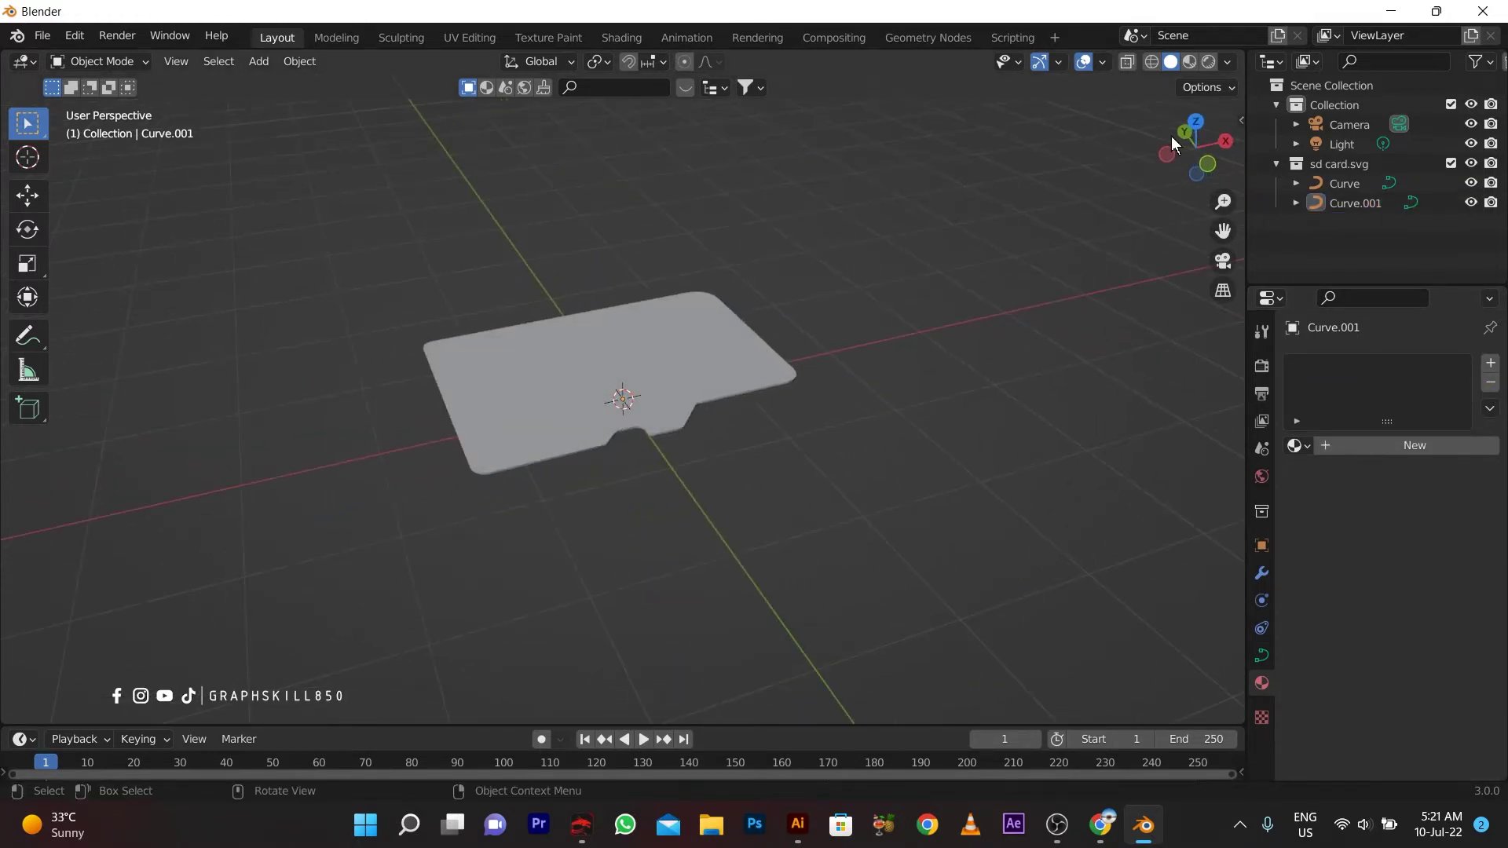
pyautogui.click(1187, 63)
pyautogui.moveTo(798, 408)
pyautogui.mouseDown(button='middle')
pyautogui.moveTo(600, 417)
pyautogui.moveTo(506, 443)
pyautogui.moveTo(672, 473)
pyautogui.moveTo(642, 455)
pyautogui.mouseUp(button='middle')
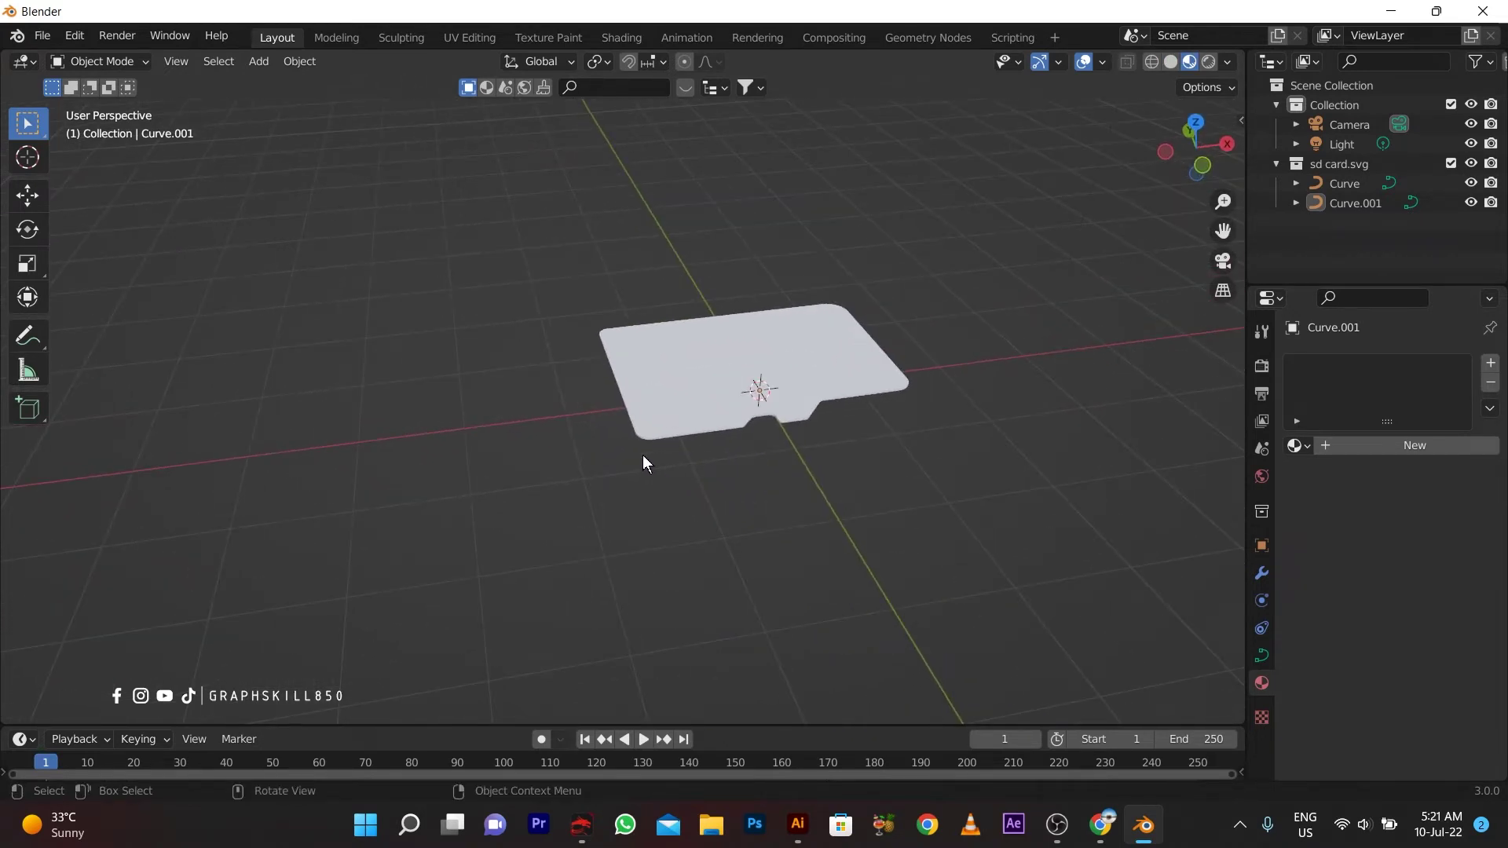
# Step: Create Material.001 with its Base Color from an image texture of the SanDisk JPG in Downloads
pyautogui.click(1487, 363)
pyautogui.click(1390, 444)
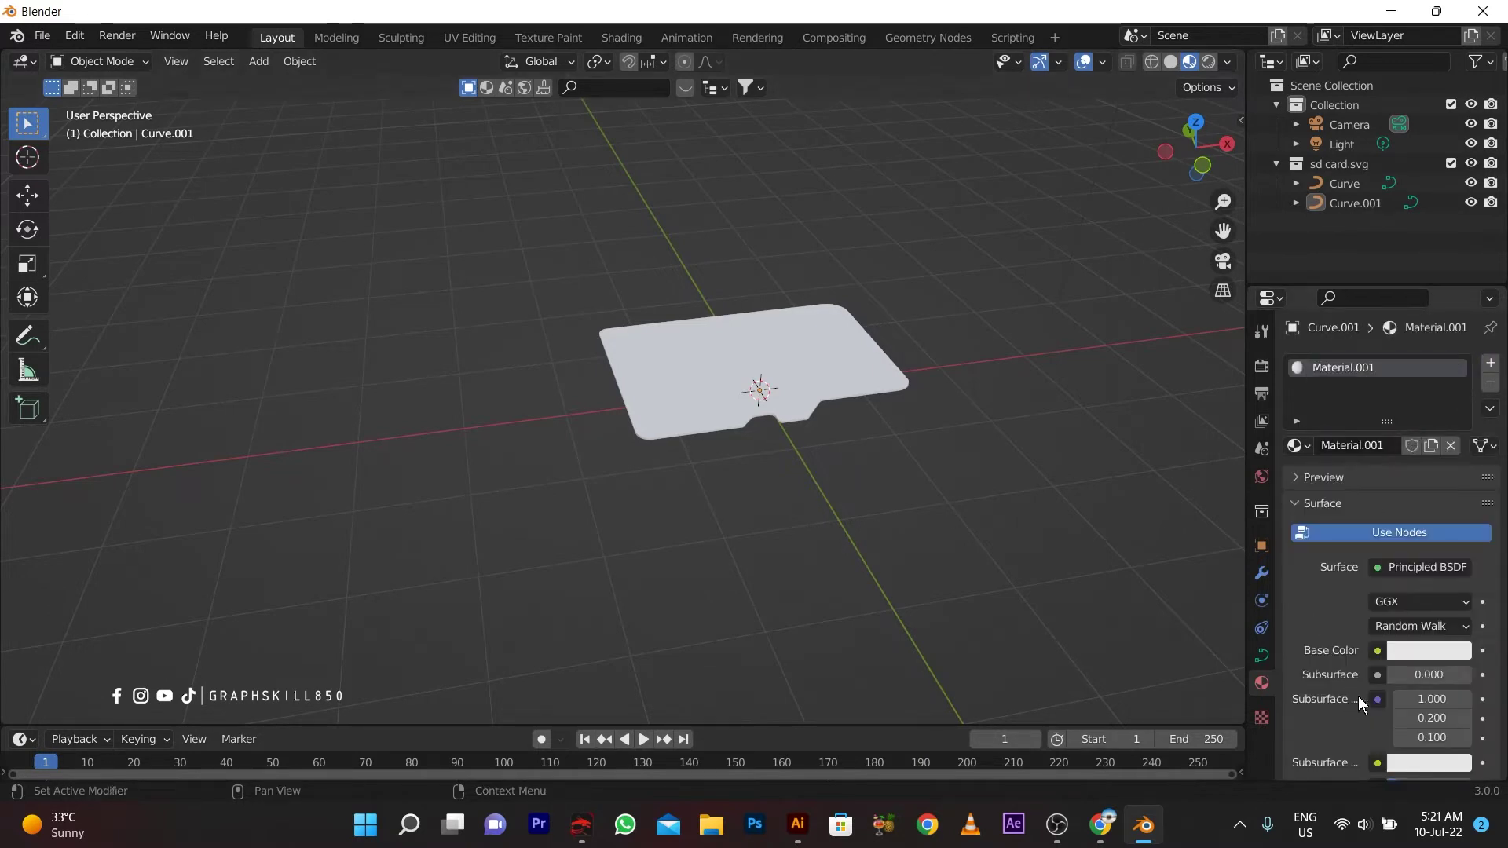
pyautogui.click(1378, 650)
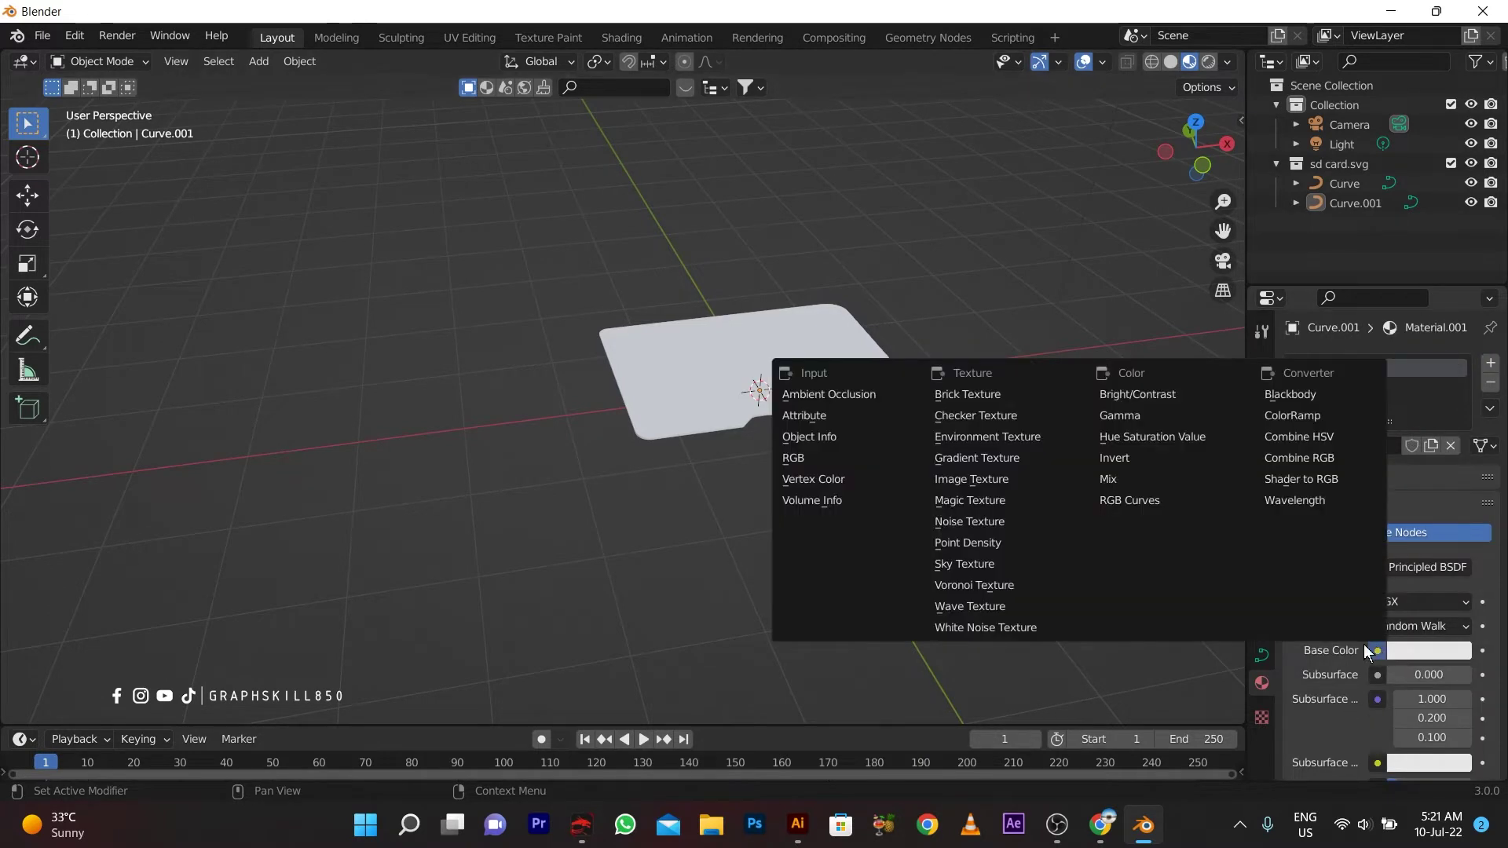
pyautogui.click(974, 483)
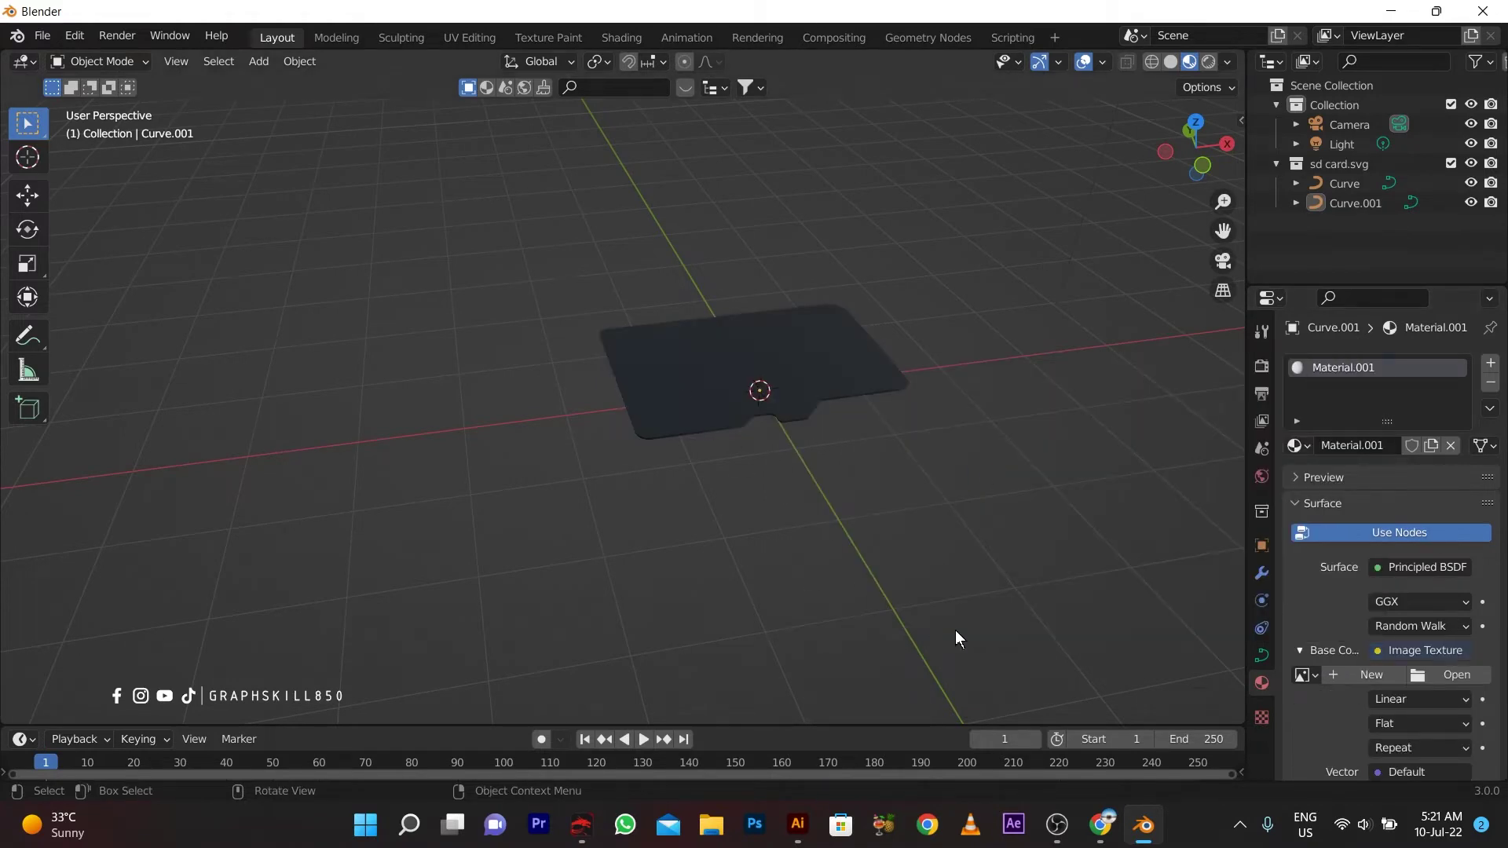
pyautogui.click(1449, 675)
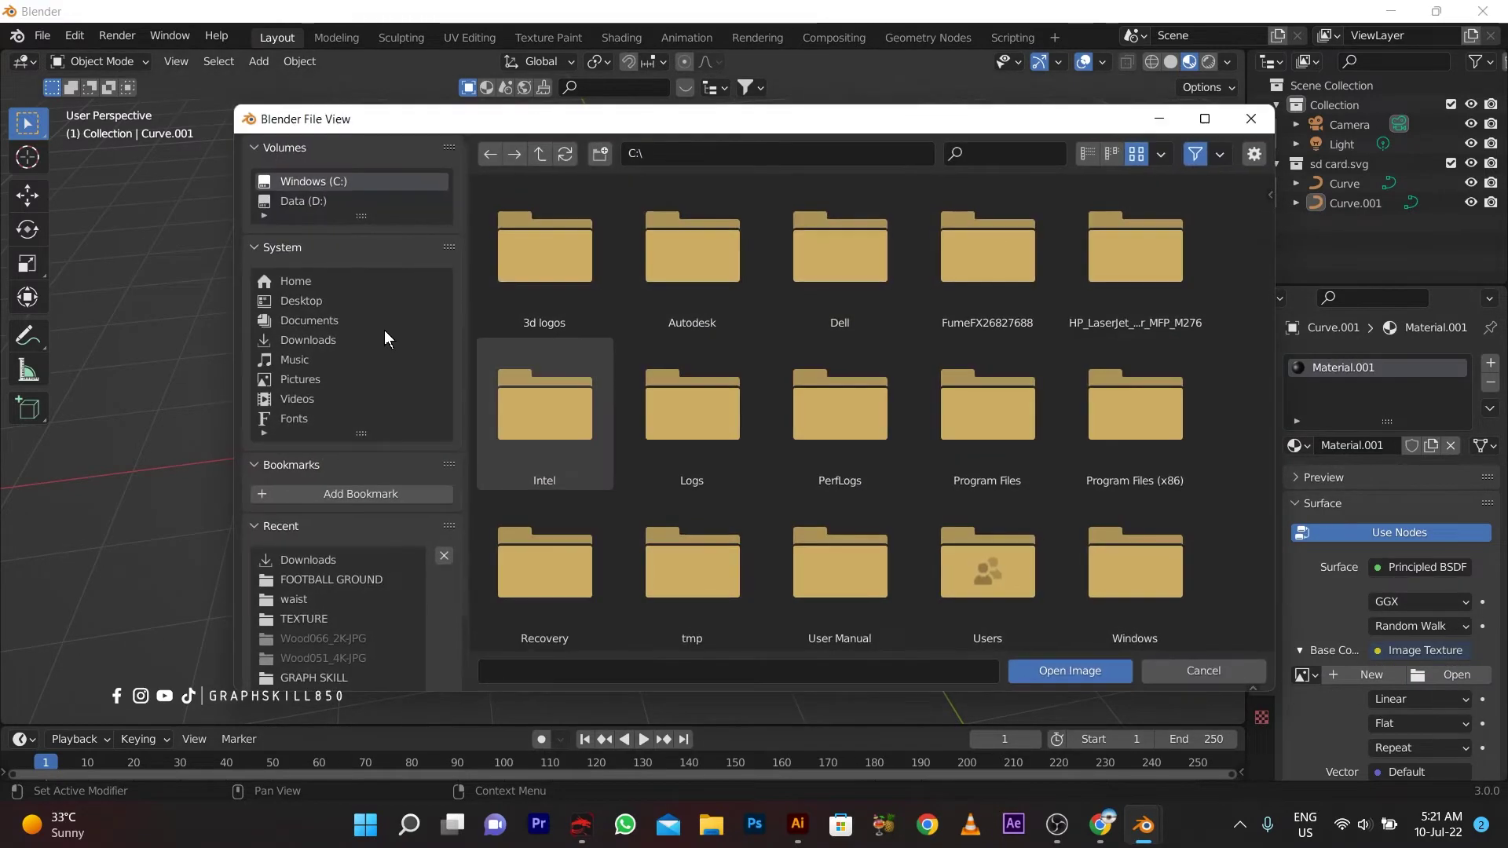
pyautogui.click(313, 340)
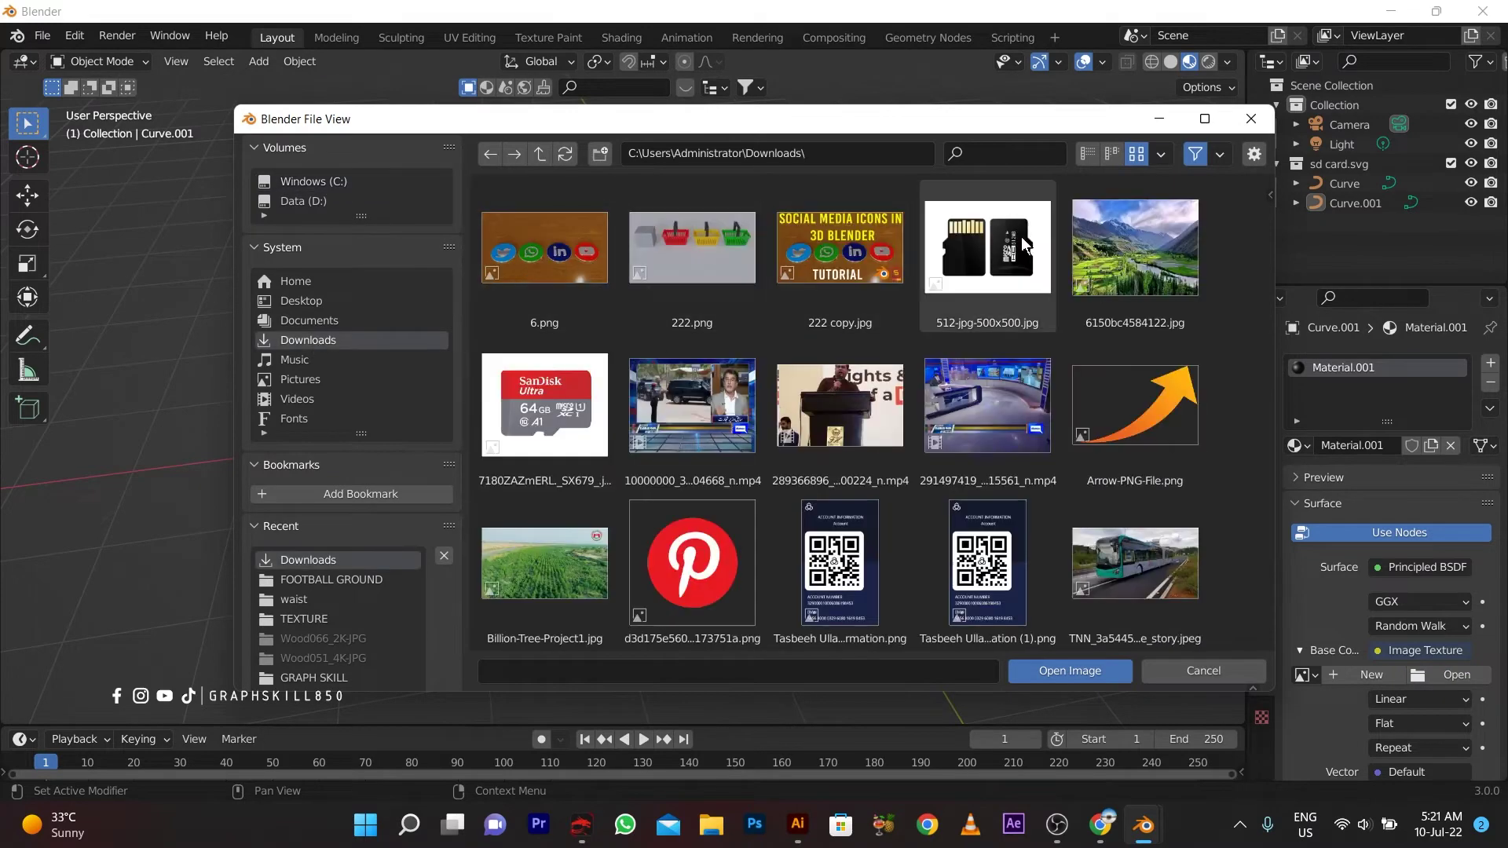
pyautogui.doubleClick(566, 404)
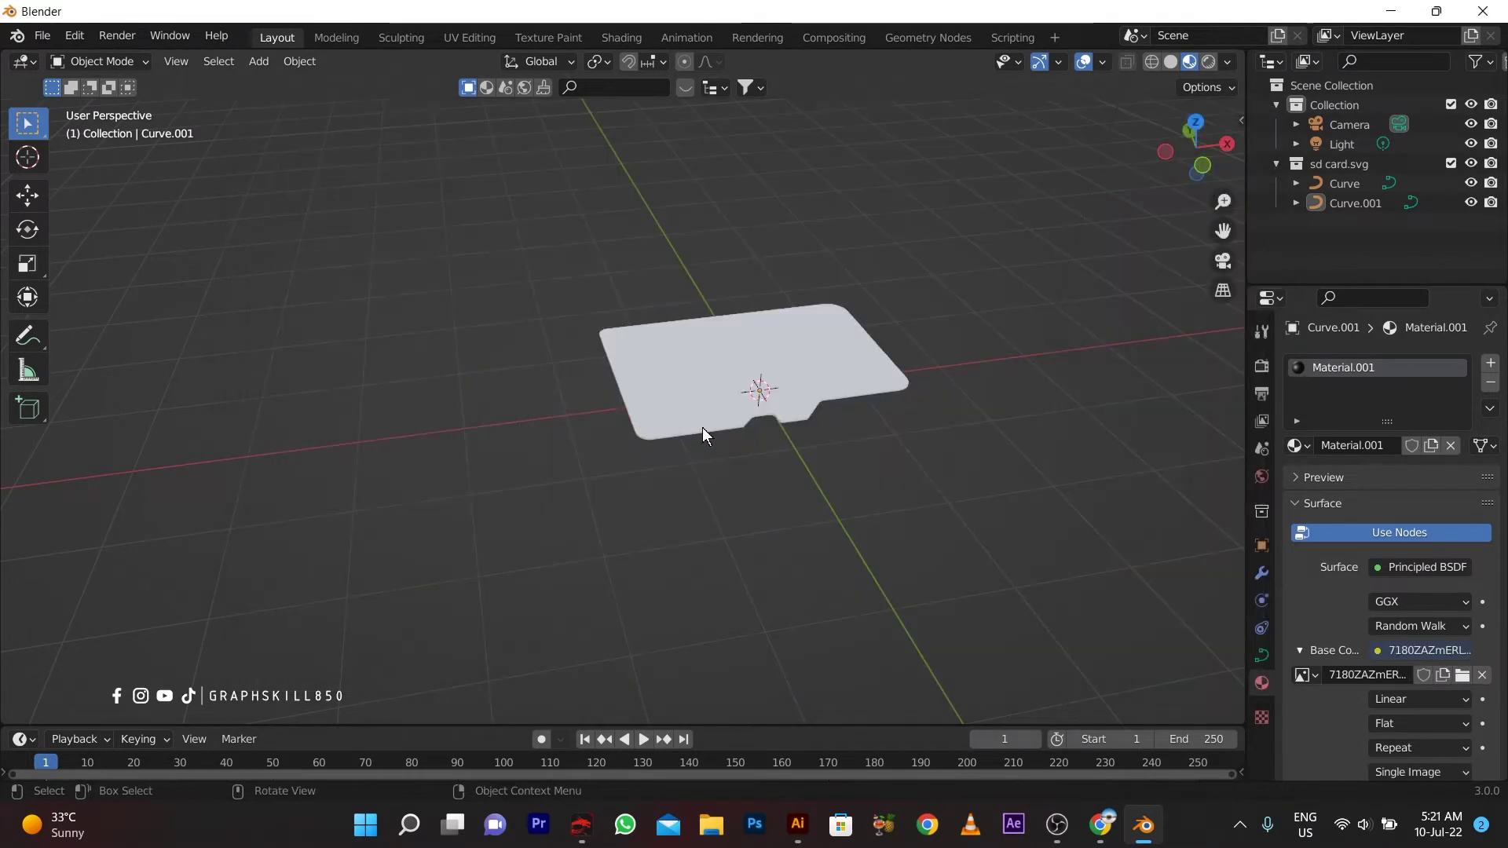
pyautogui.scroll(2, 733, 403)
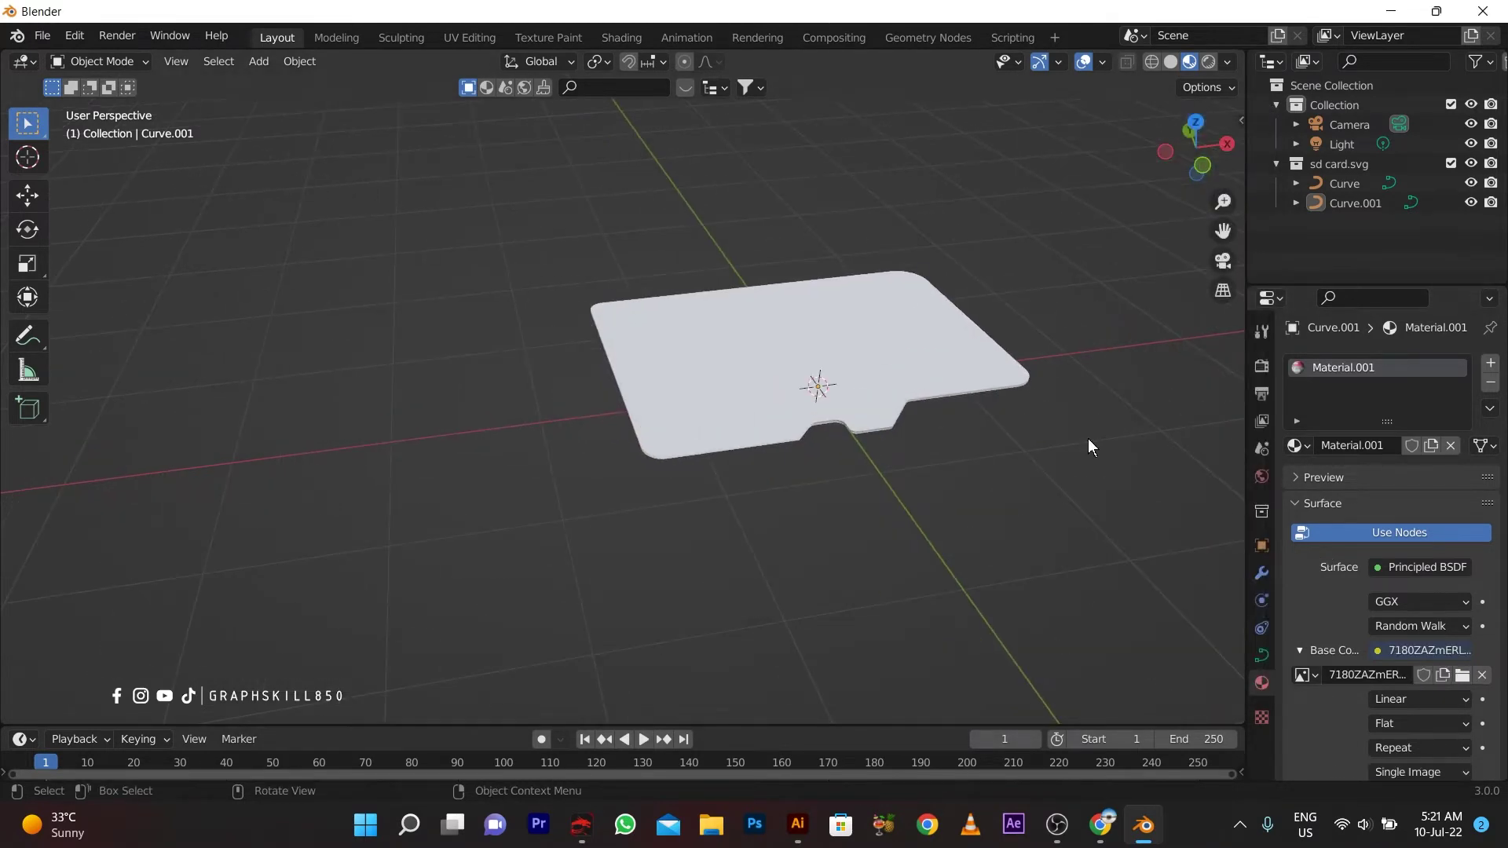
# Step: Switch to the UV Editing workspace with a top orthographic view of the card
pyautogui.click(480, 37)
pyautogui.press('KP_7')
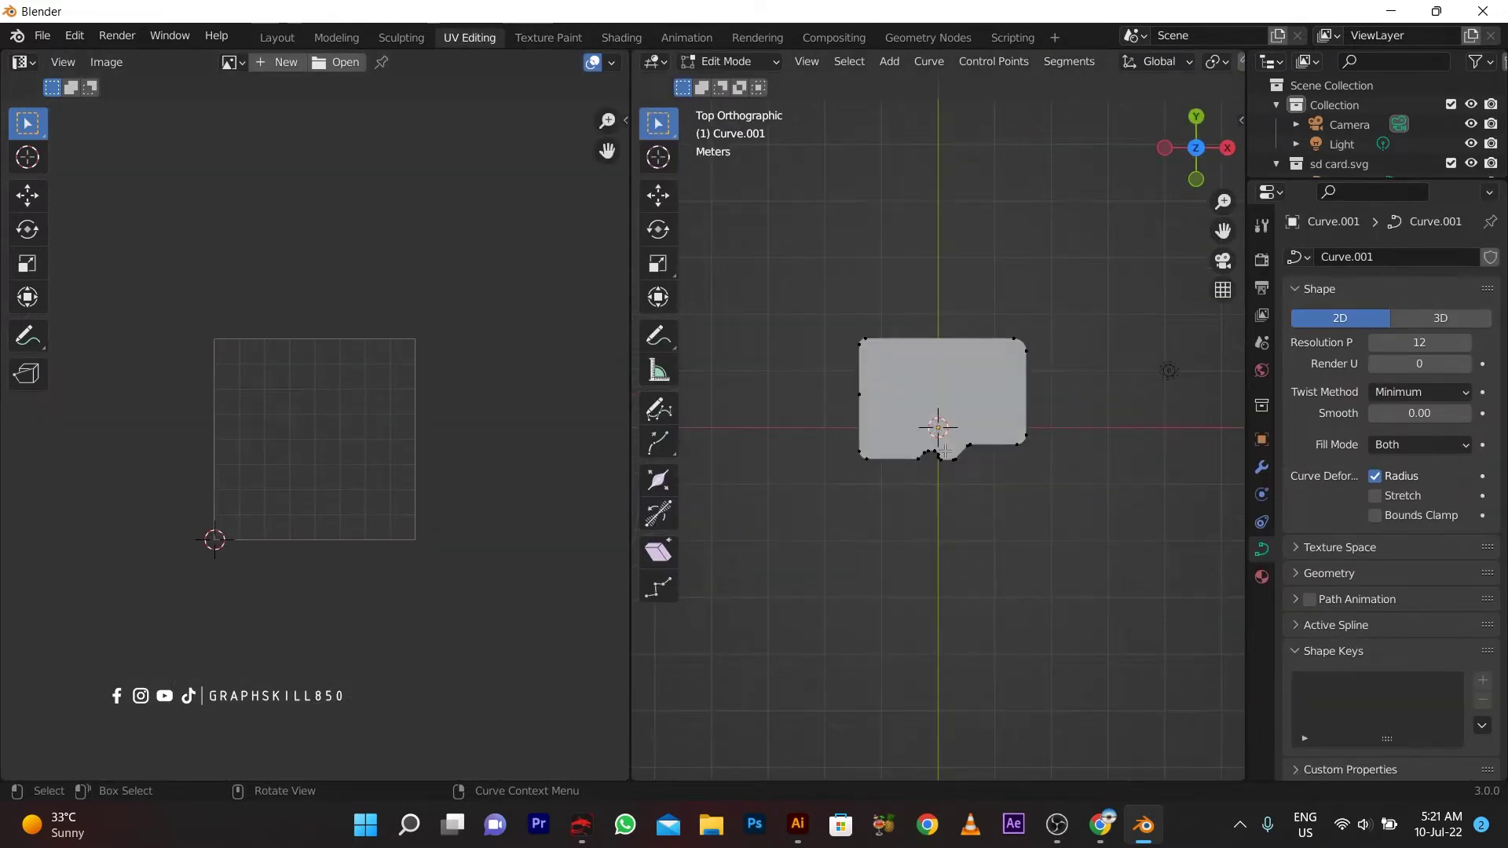
pyautogui.scroll(3, 935, 471)
pyautogui.scroll(3, 919, 535)
pyautogui.scroll(-1, 902, 590)
pyautogui.scroll(-2, 901, 590)
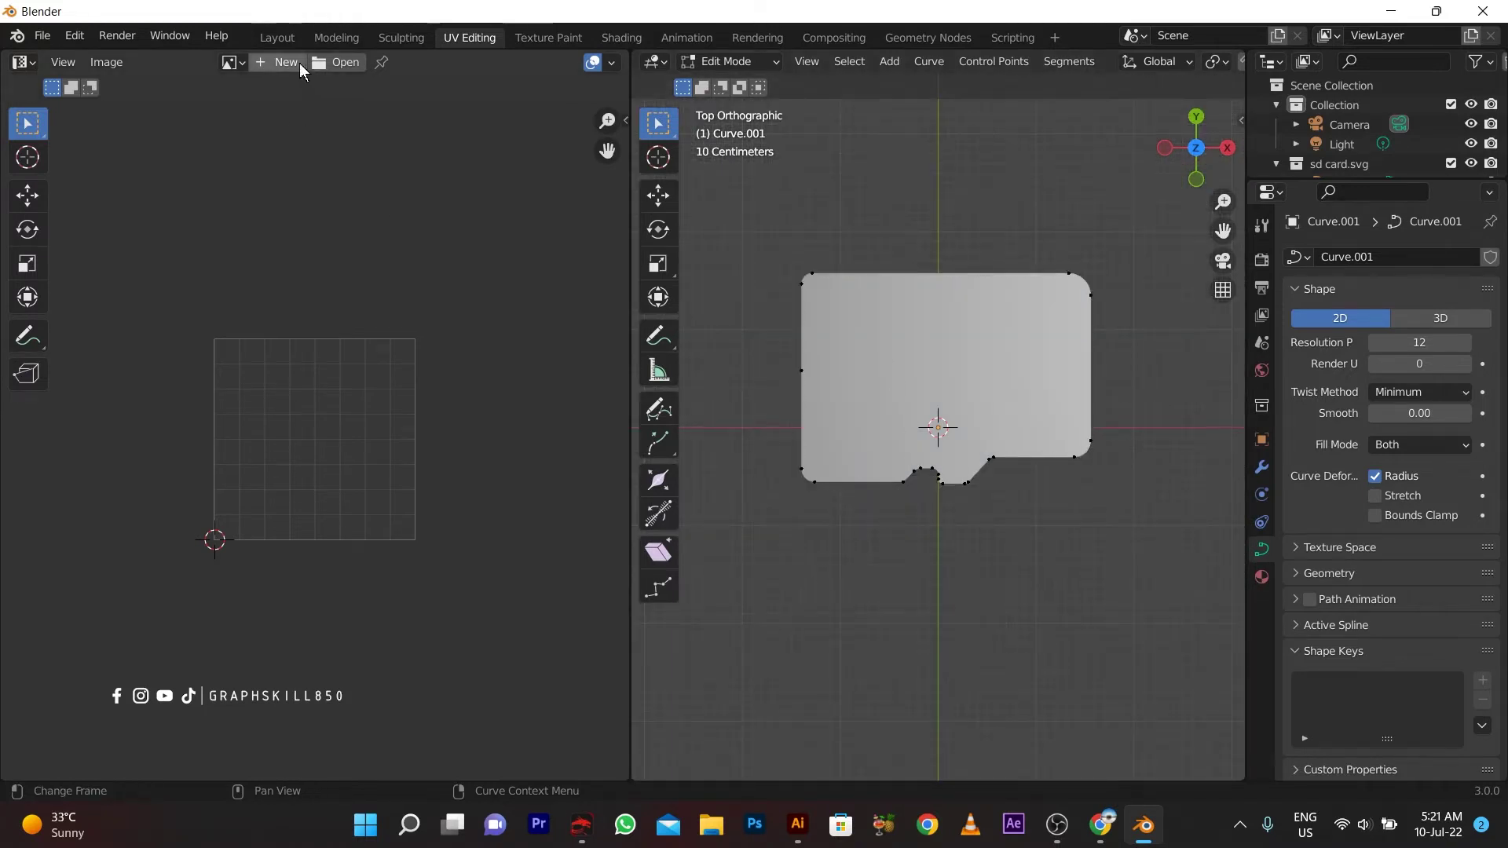
# Step: Show the SanDisk image in the image editor, select all outline points, and return to Object Mode
pyautogui.click(240, 63)
pyautogui.click(268, 93)
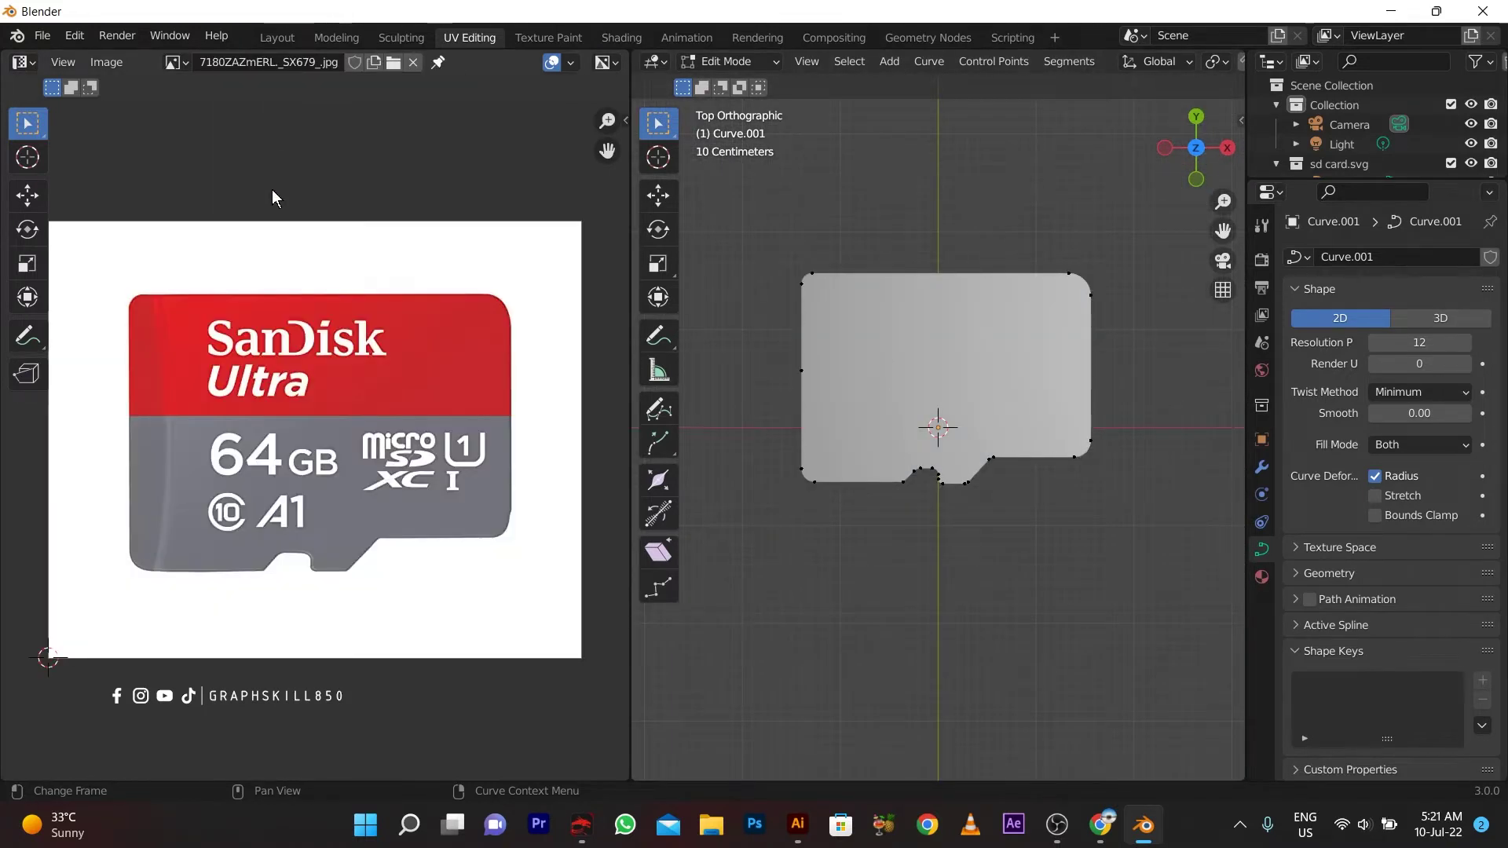
pyautogui.scroll(-4, 314, 397)
pyautogui.scroll(2, 938, 408)
pyautogui.scroll(-2, 938, 407)
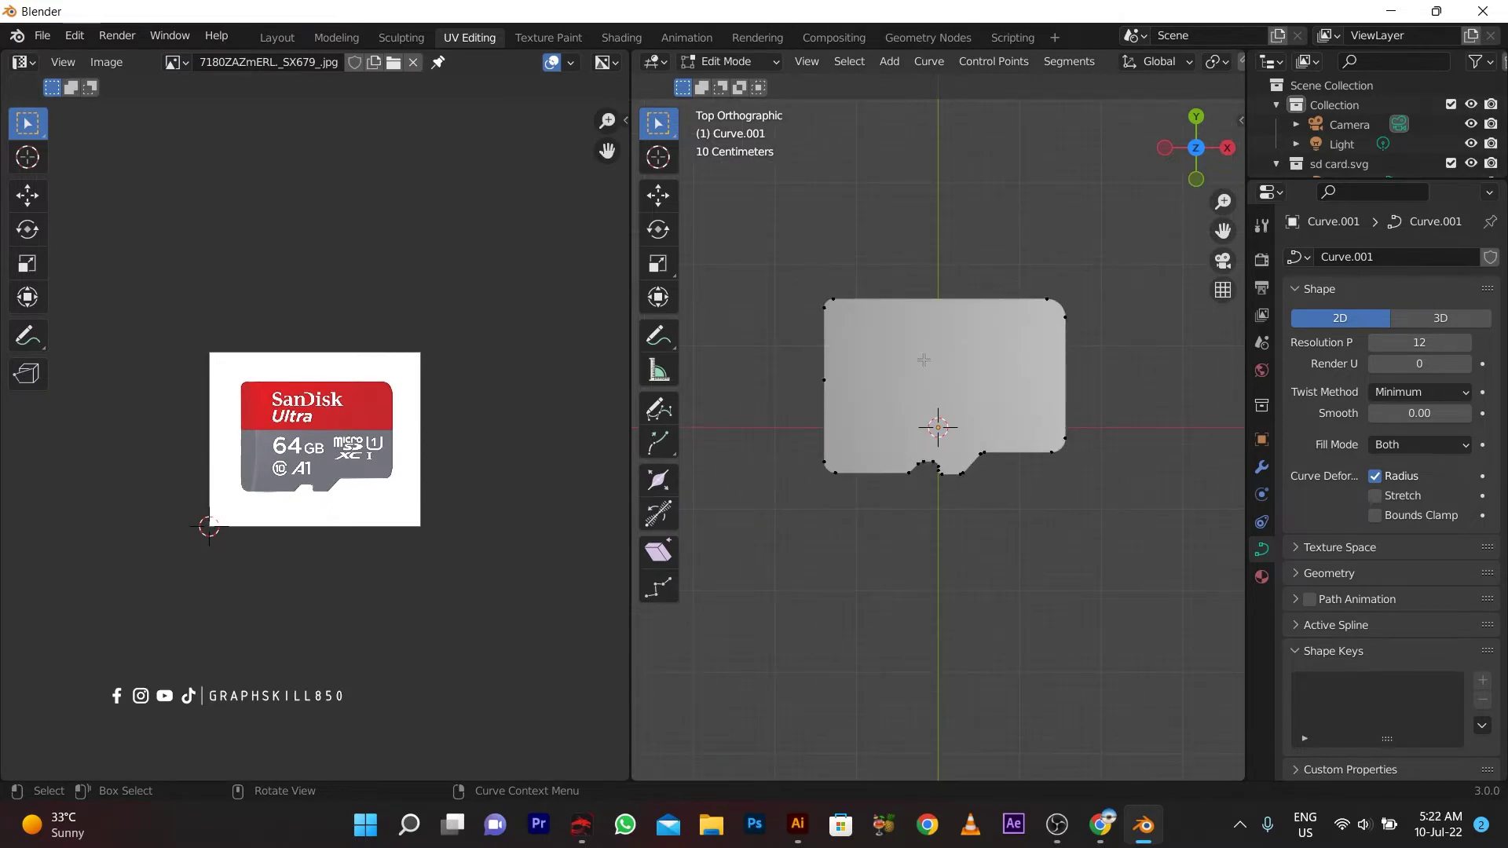
pyautogui.moveTo(777, 253); pyautogui.dragTo(1162, 642)
pyautogui.press('Tab')
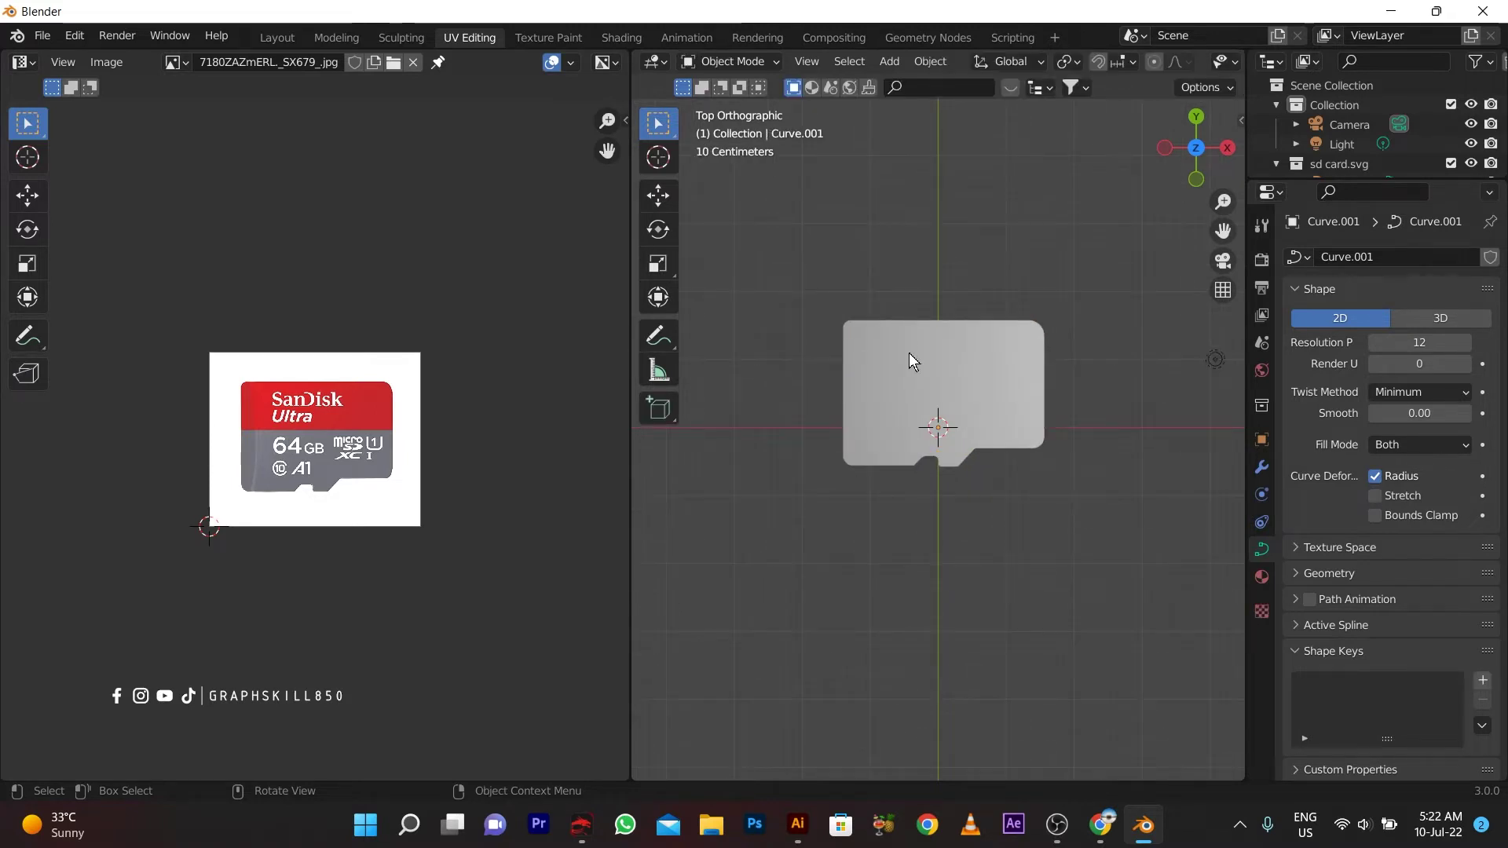
# Step: Convert the Curve.001 card curve into a mesh and enter Edit Mode
pyautogui.click(882, 383)
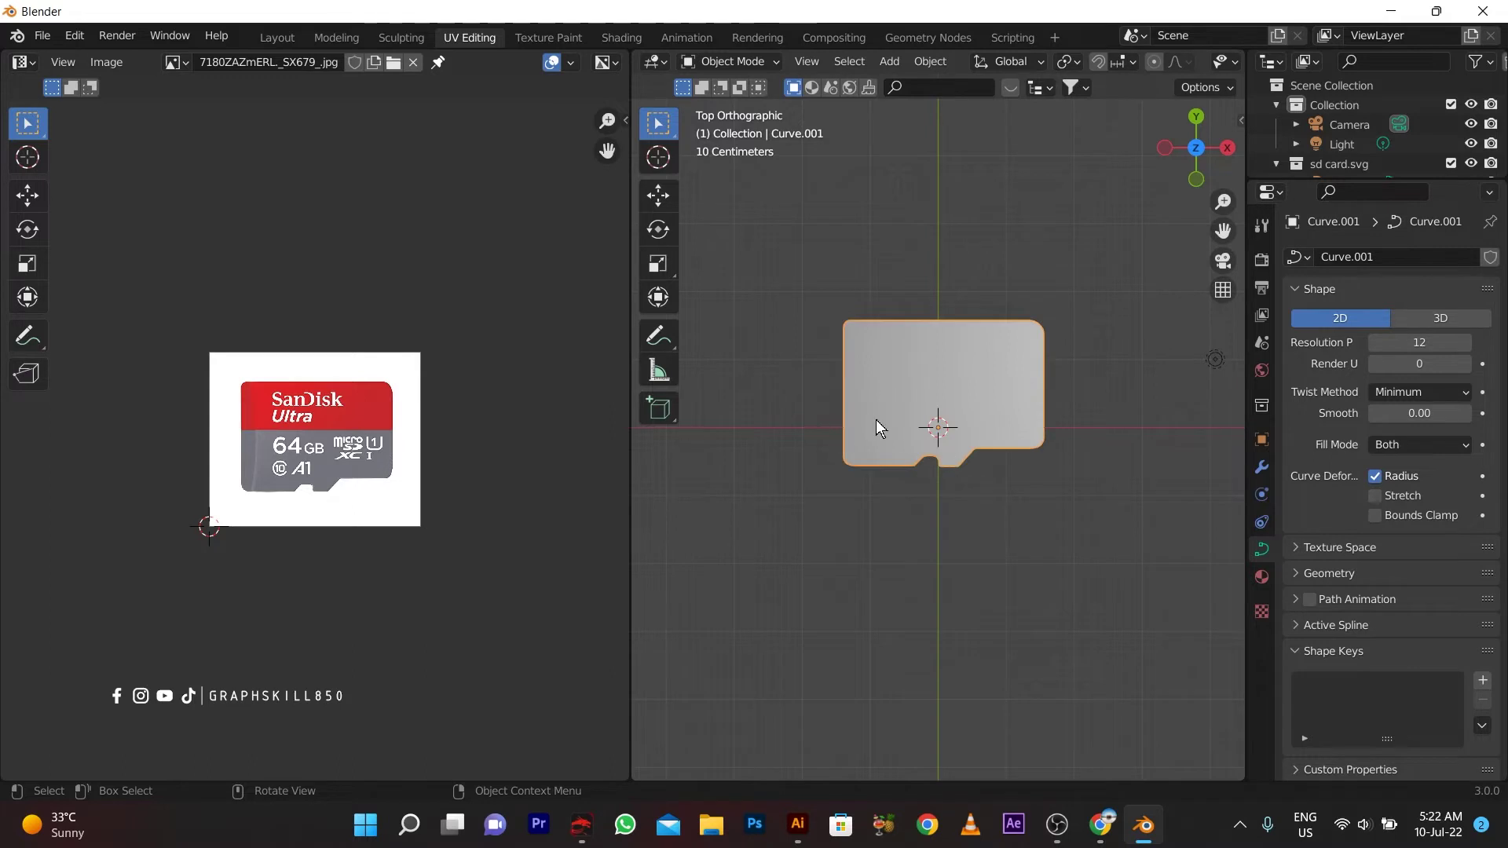
pyautogui.rightClick(980, 383)
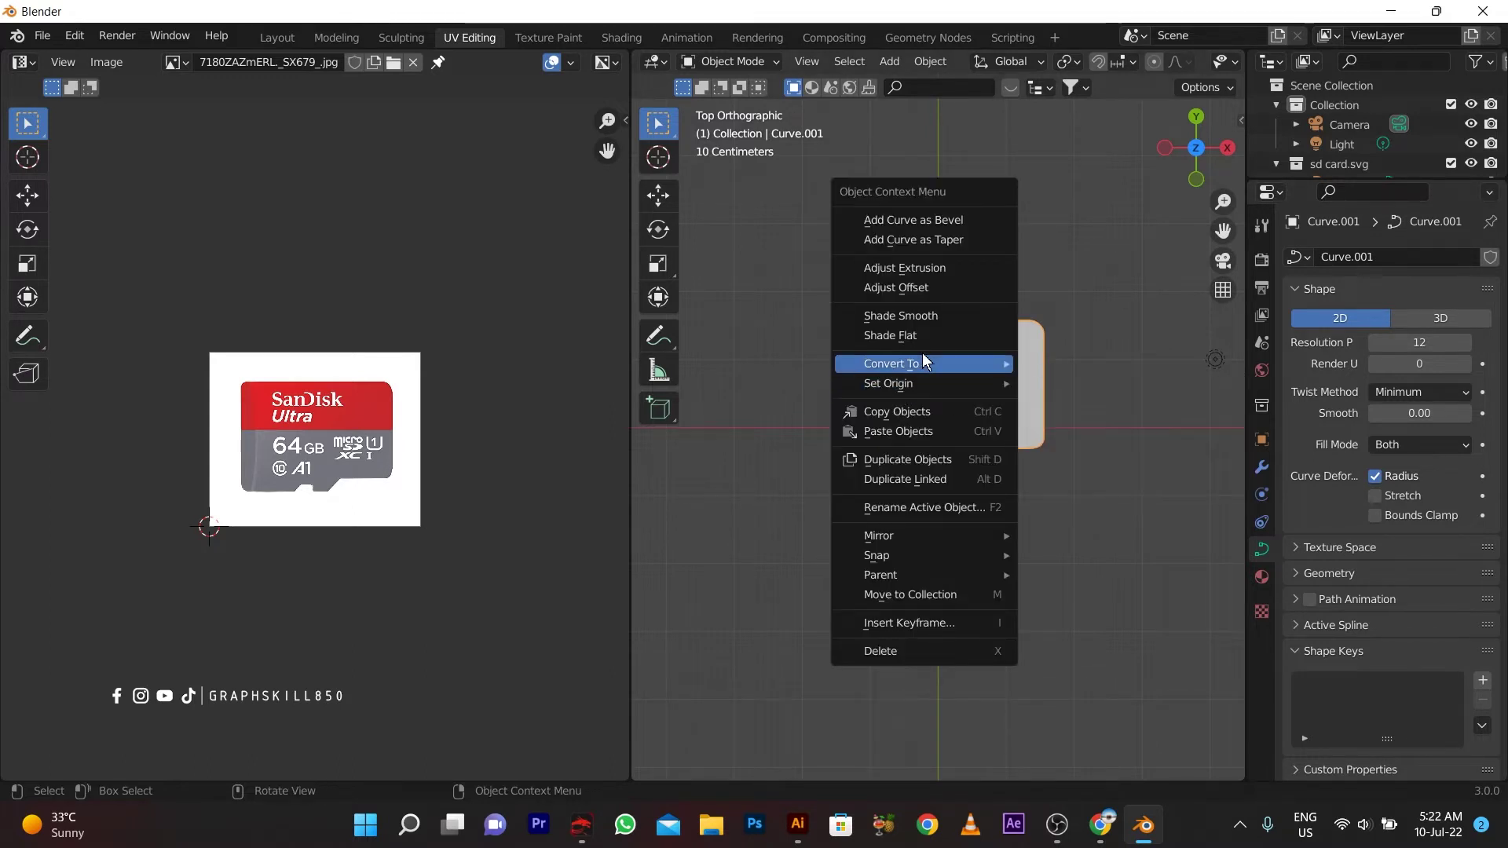
pyautogui.click(1082, 389)
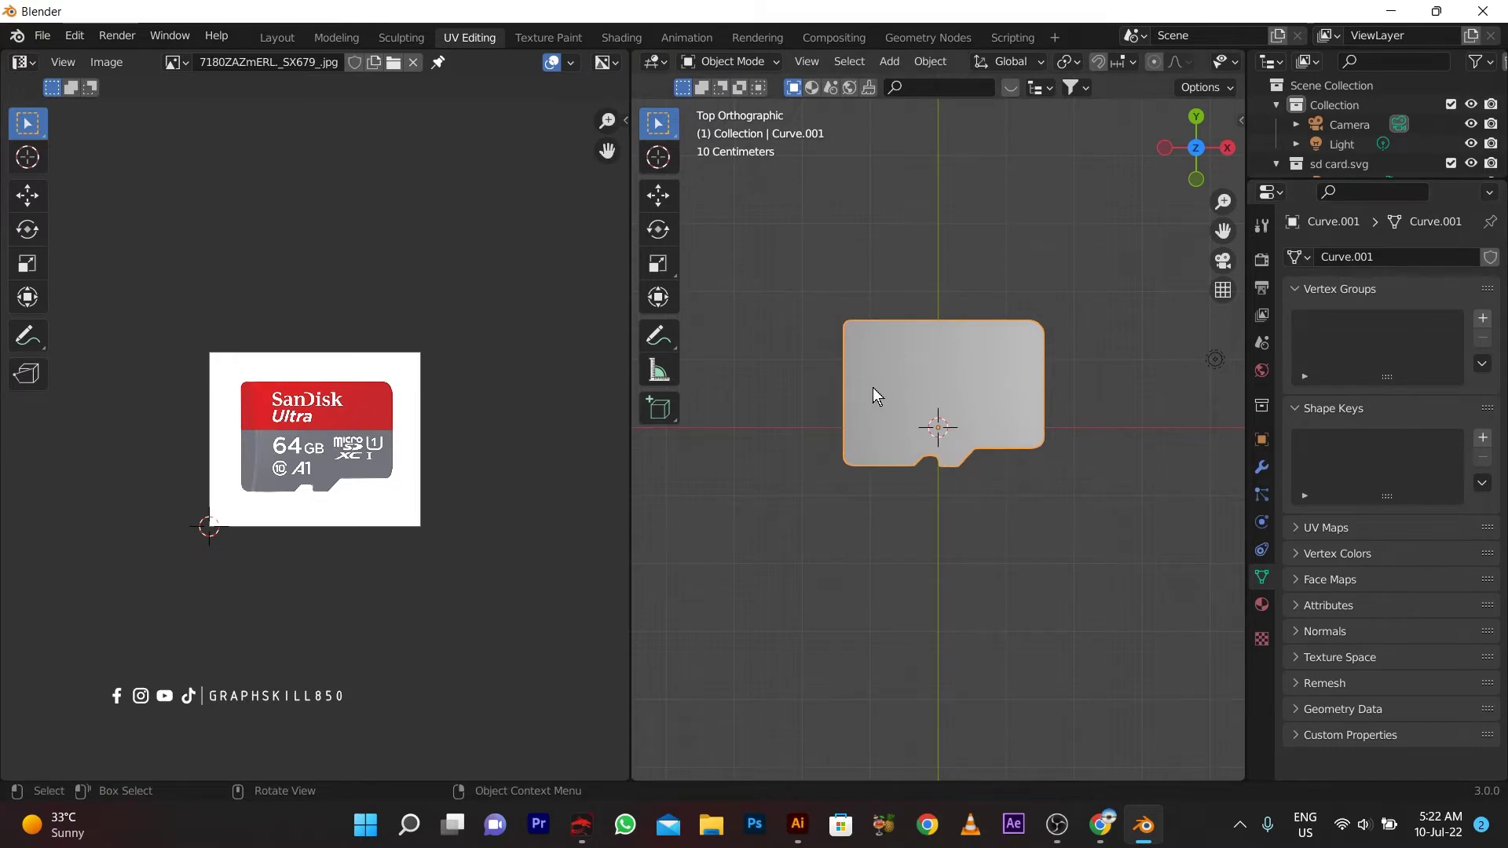
pyautogui.press('Tab')
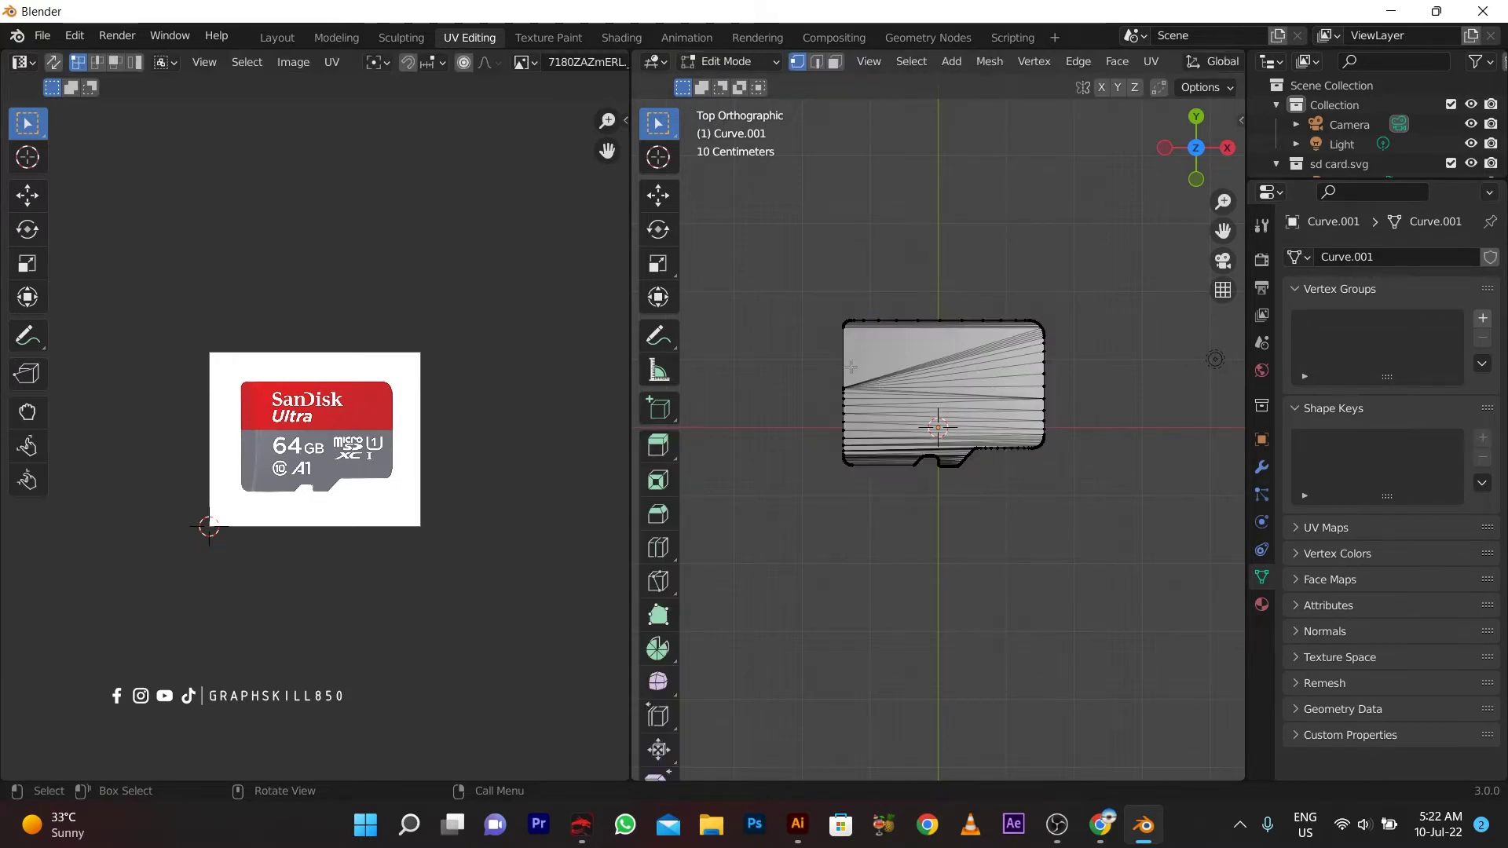
# Step: Select the entire card mesh, leaving the viewport shading unchanged
pyautogui.moveTo(765, 259); pyautogui.dragTo(1166, 601)
pyautogui.press('z')
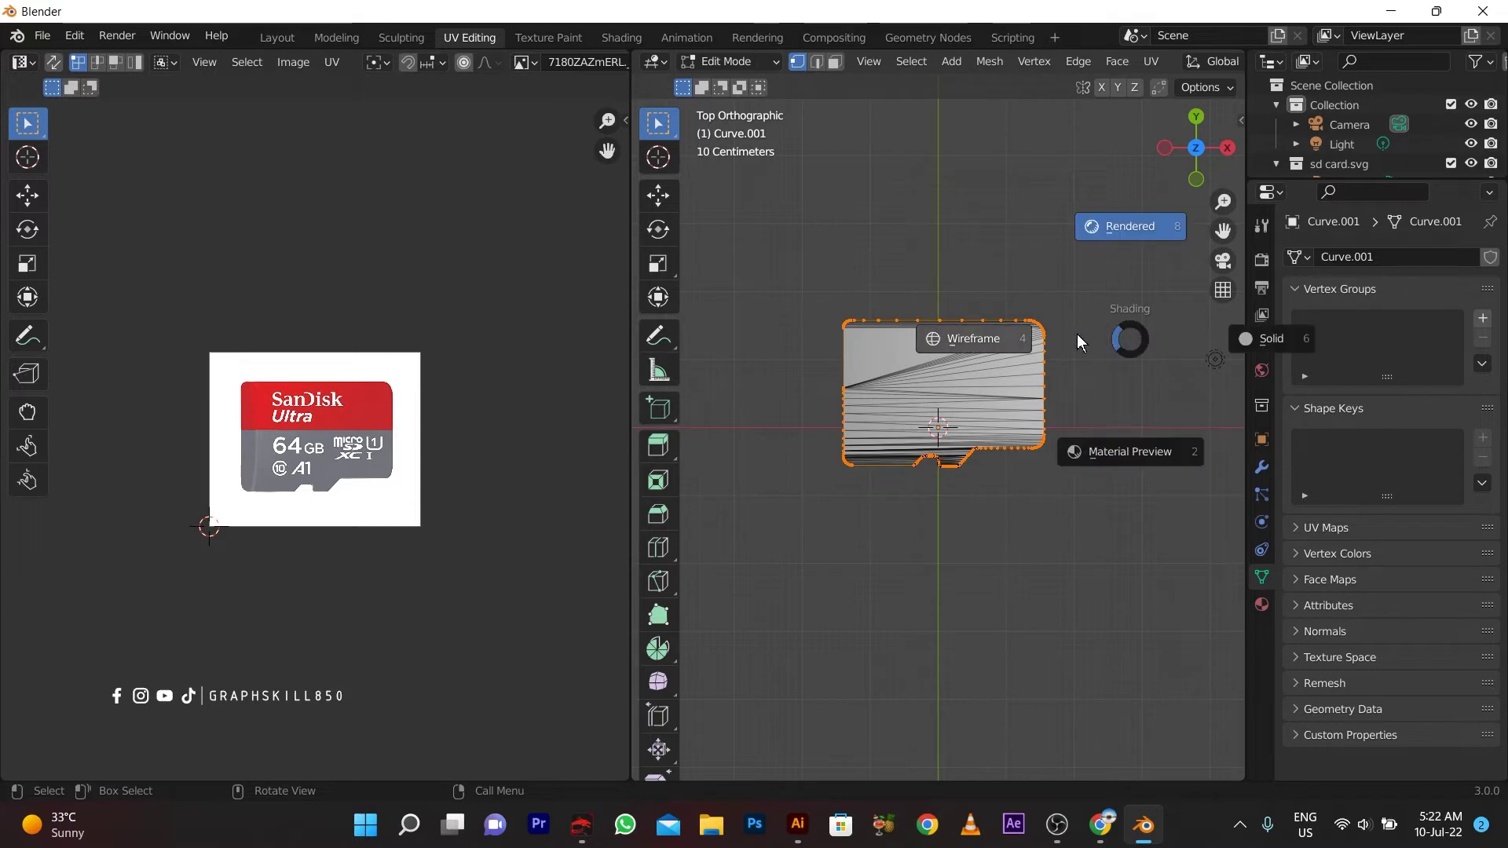
pyautogui.click(1105, 234)
pyautogui.scroll(2, 977, 399)
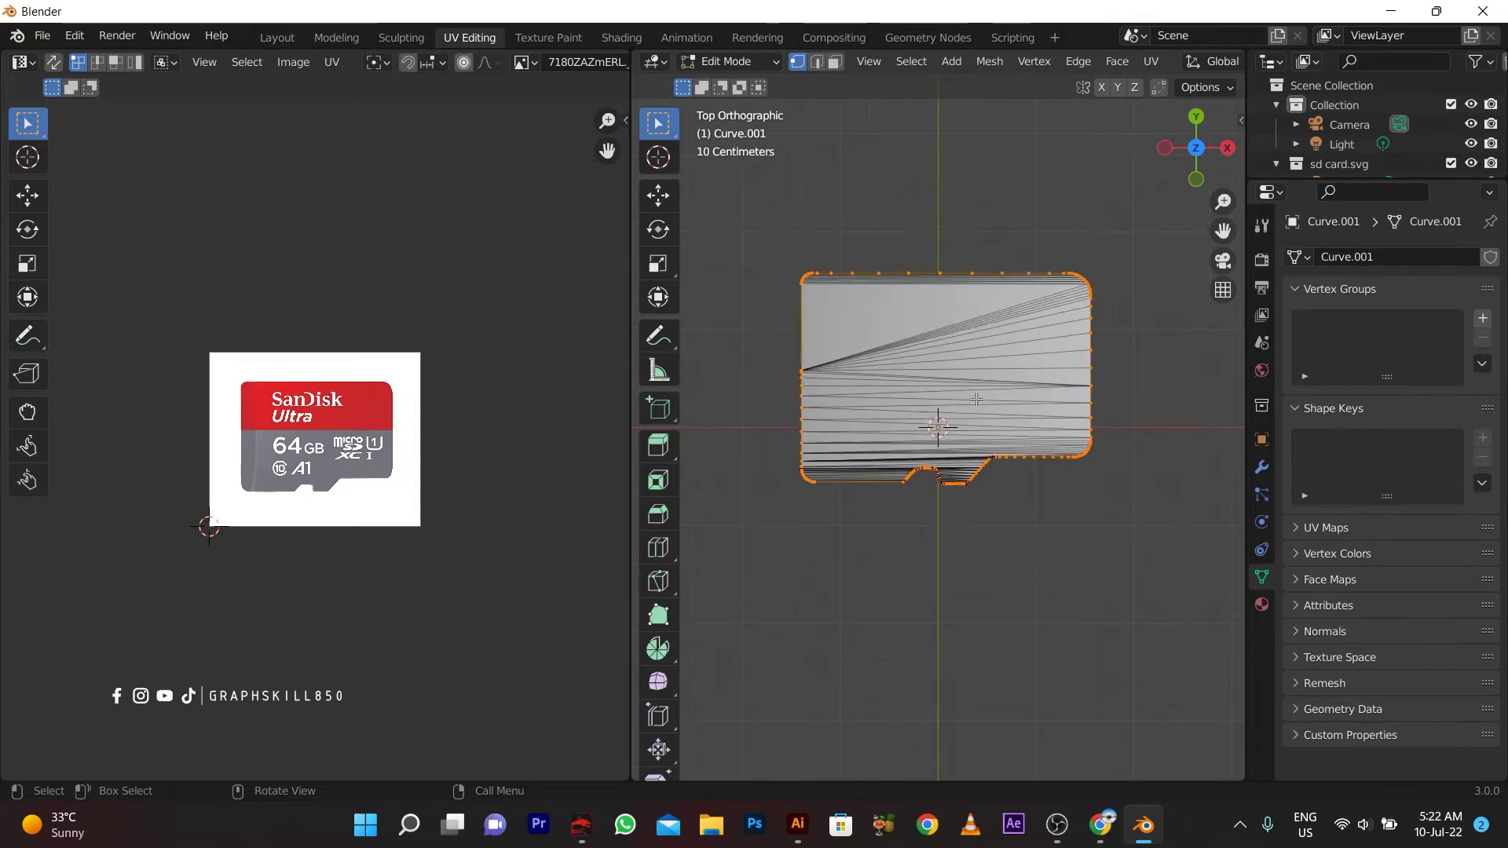
pyautogui.press('z')
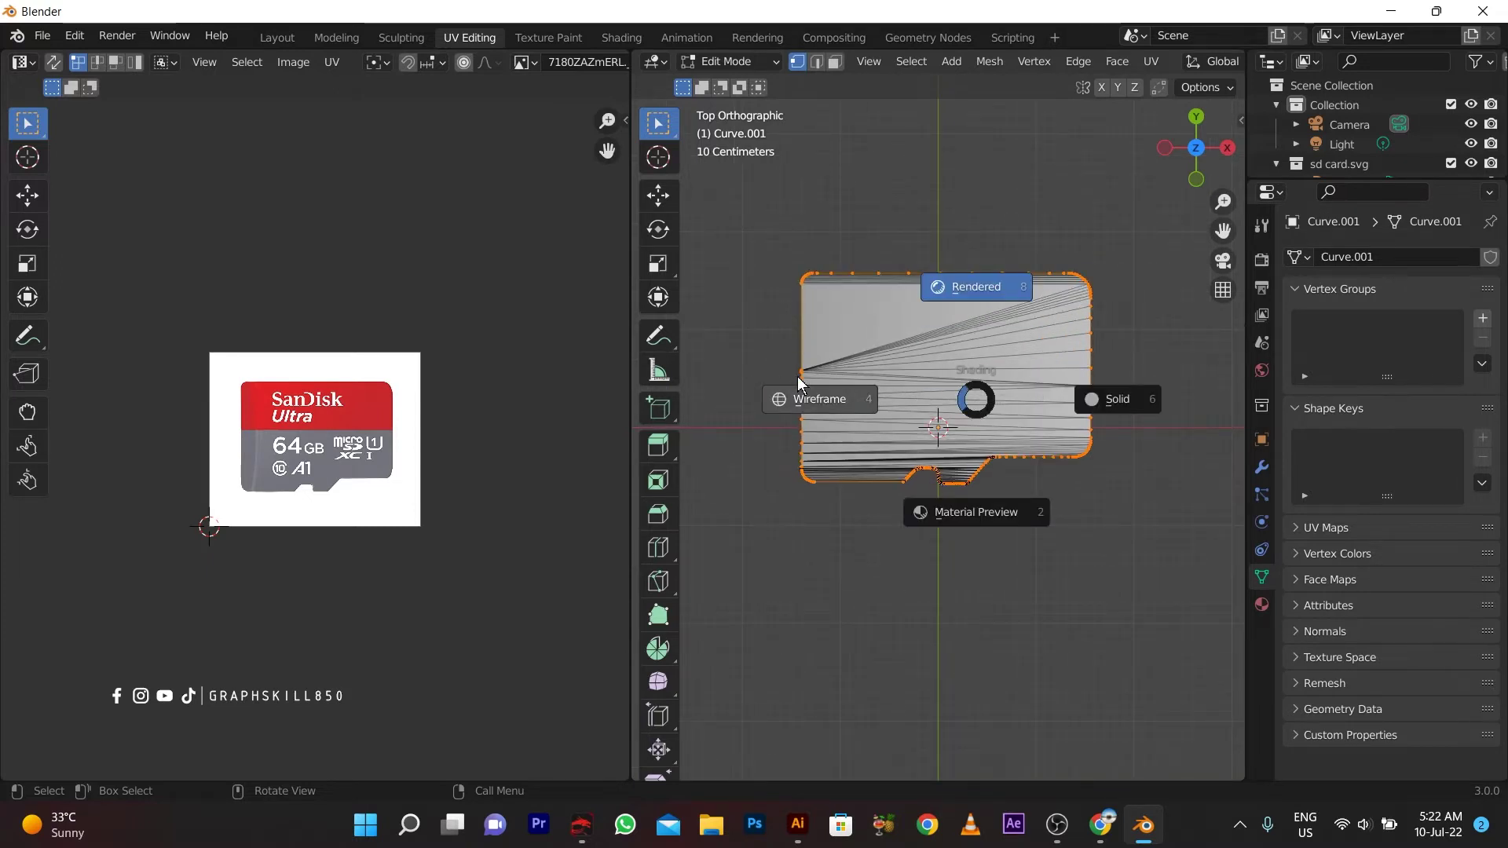
pyautogui.press('Escape')
# Step: Unwrap the card mesh, re-project its UVs from view, and return to Object Mode
pyautogui.press('u')
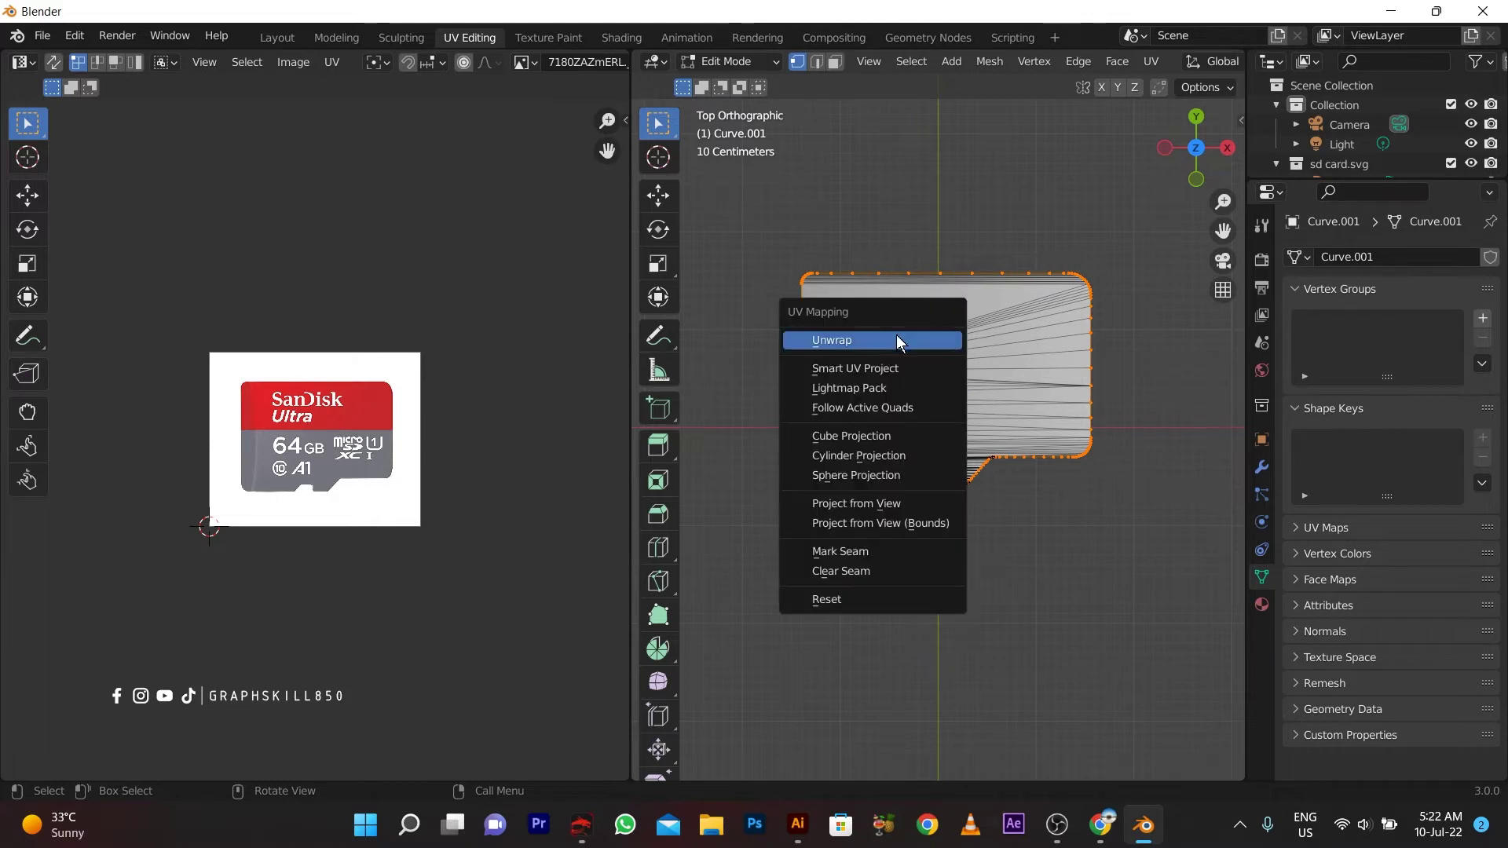
pyautogui.click(897, 335)
pyautogui.scroll(-2, 941, 474)
pyautogui.press('u')
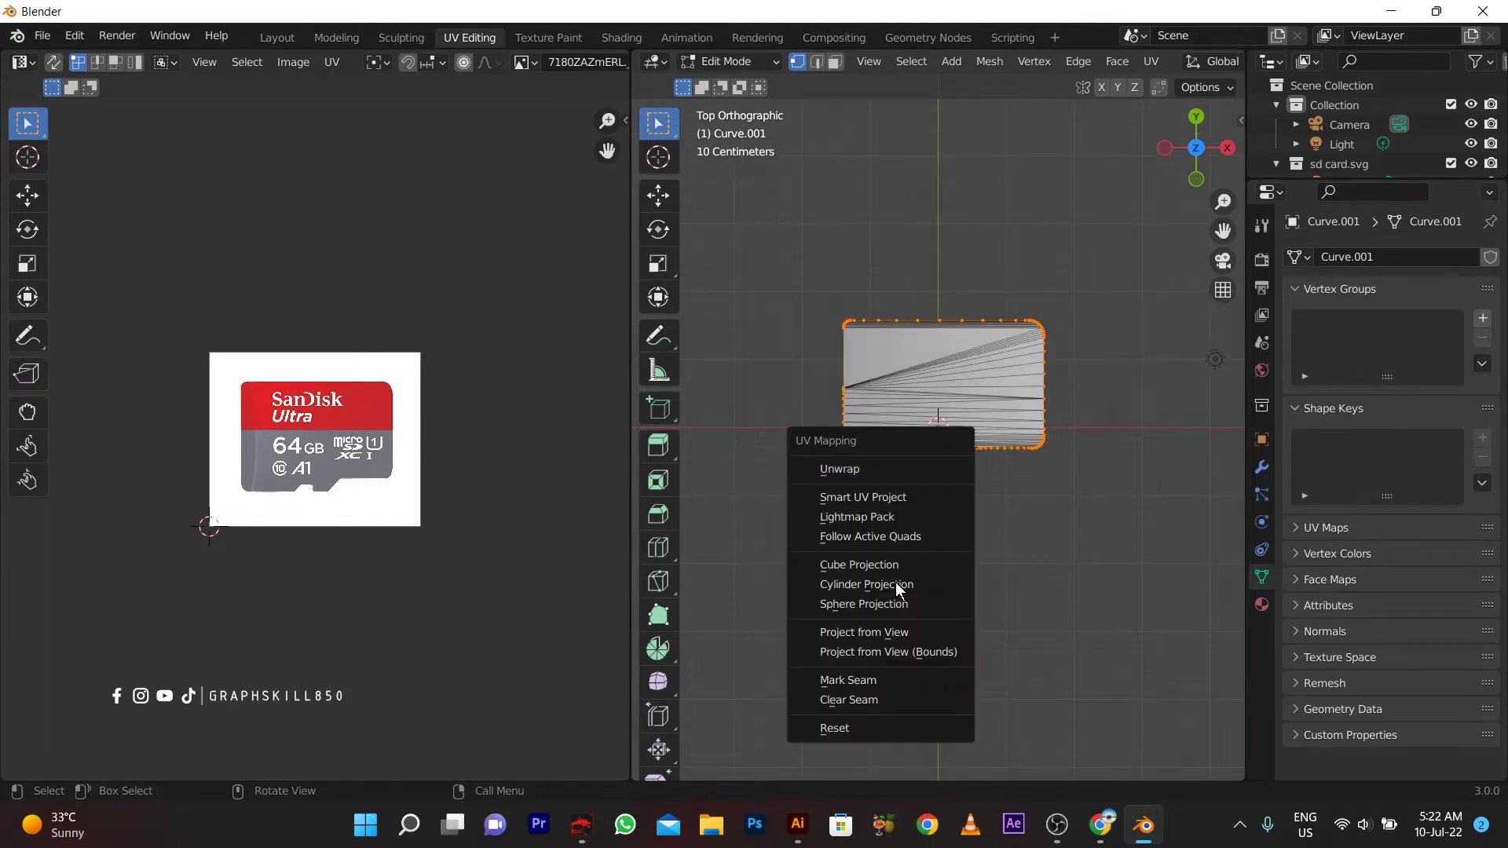
pyautogui.click(888, 635)
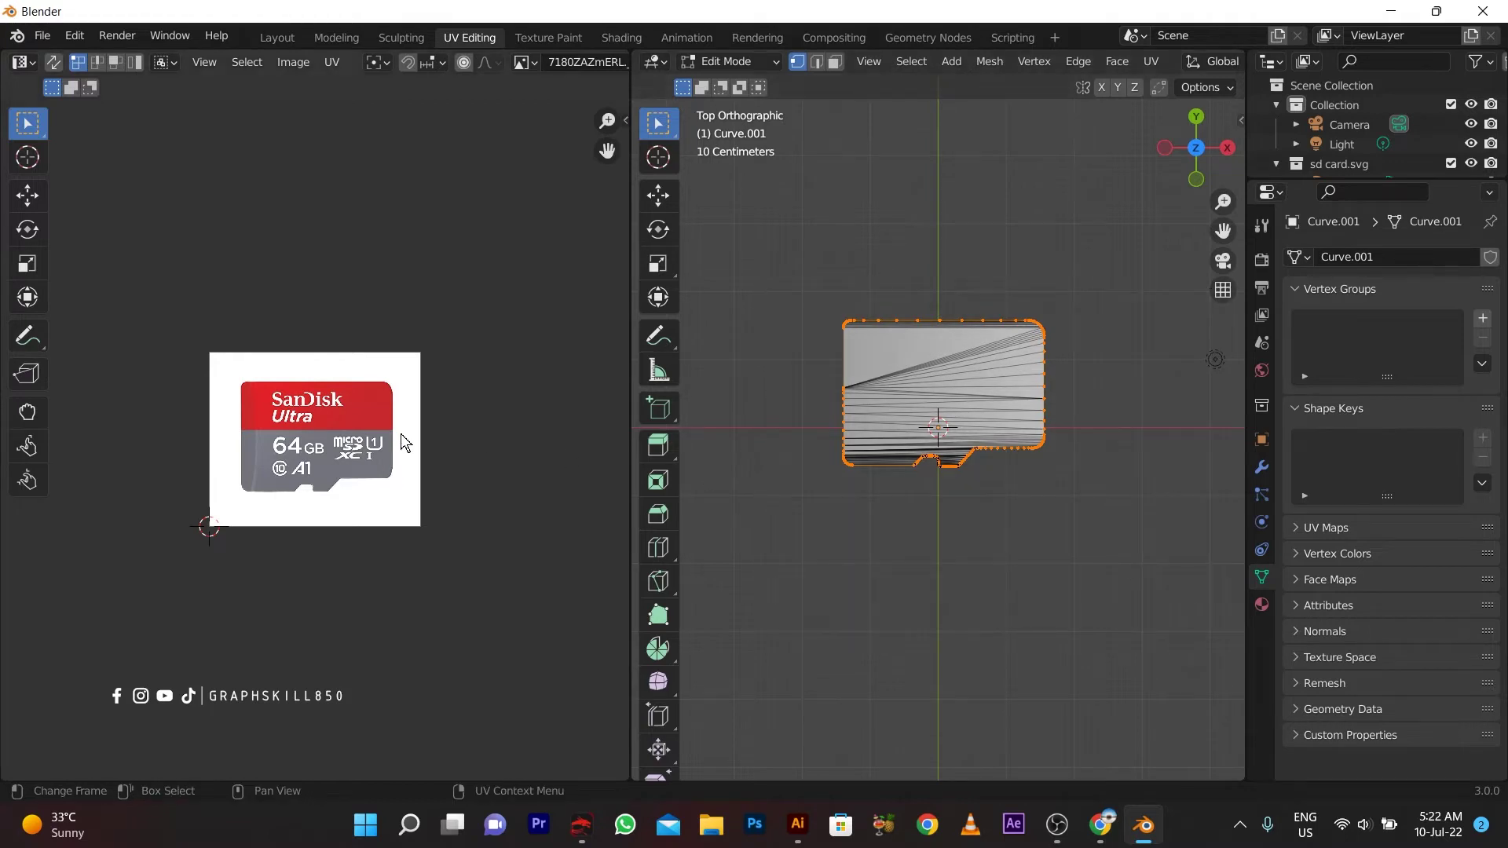
pyautogui.moveTo(1021, 550); pyautogui.dragTo(1090, 493, button='middle')
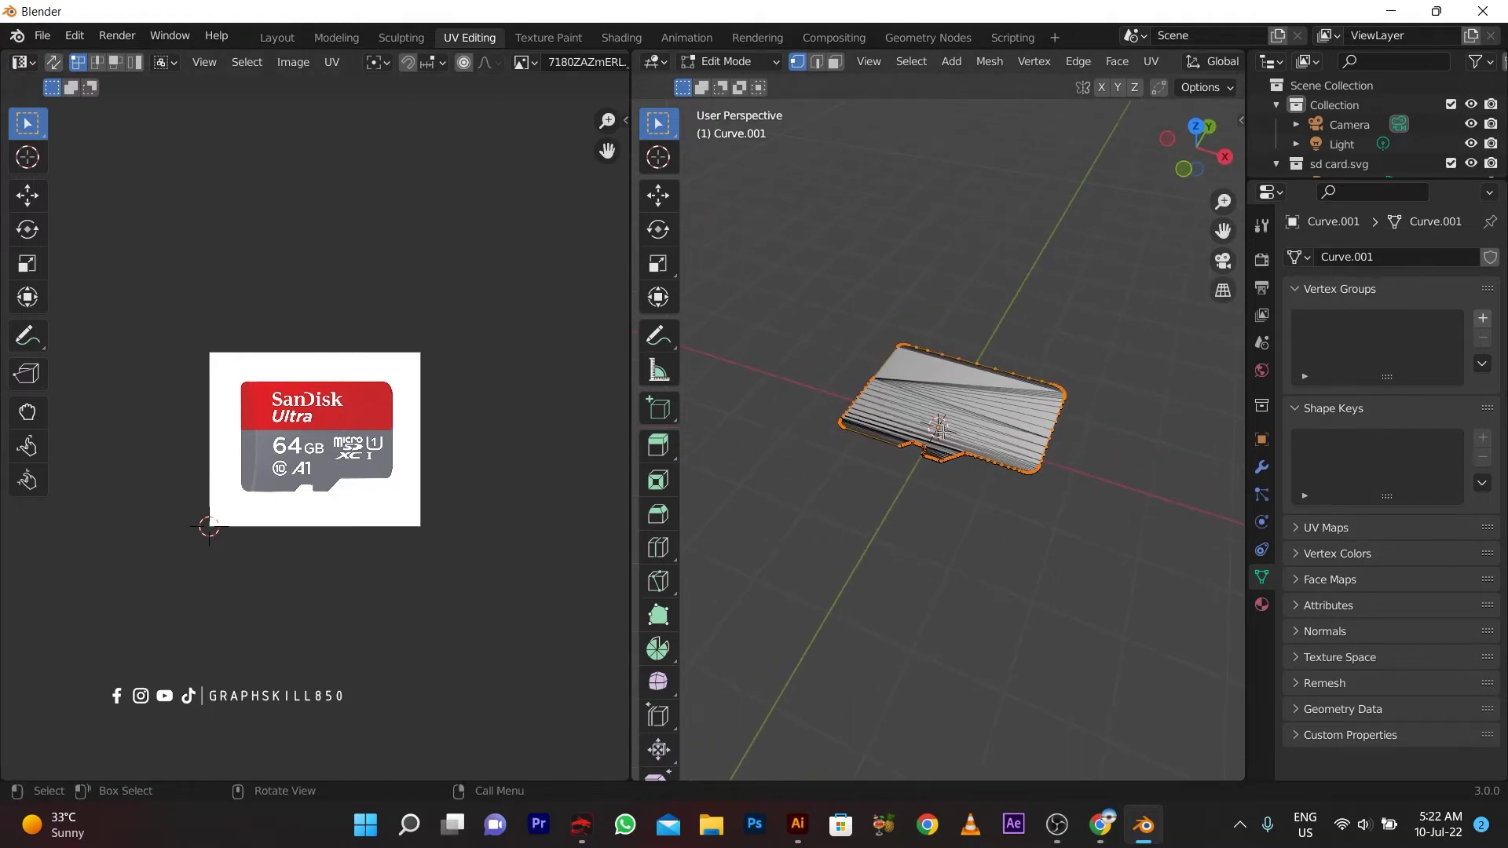
pyautogui.press('Tab')
pyautogui.click(1261, 604)
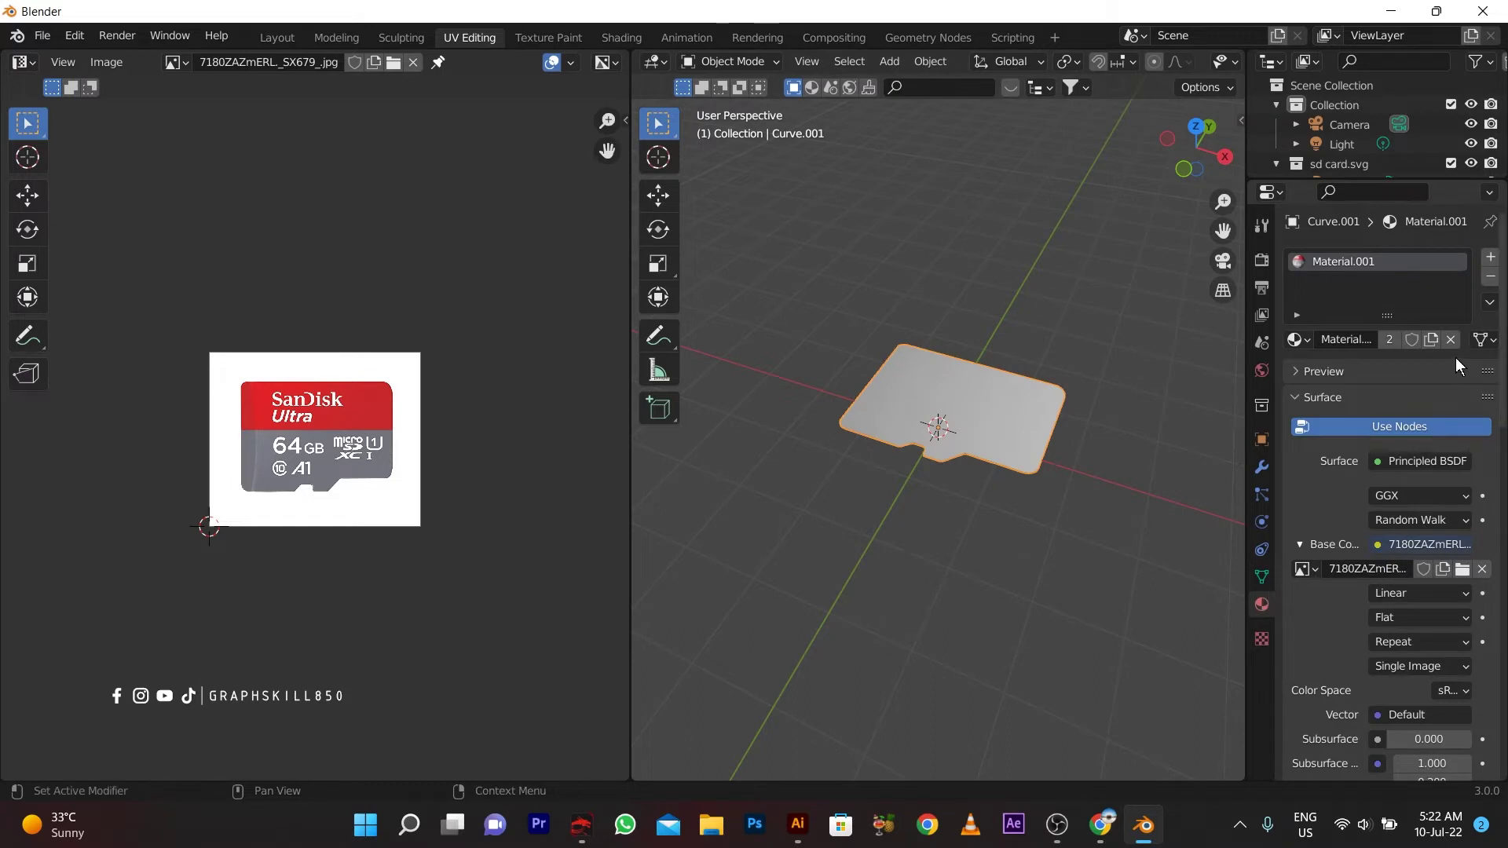
# Step: Move the card geometry to its origin and convert Curve.001 to a mesh
pyautogui.moveTo(898, 463); pyautogui.dragTo(962, 570, button='middle')
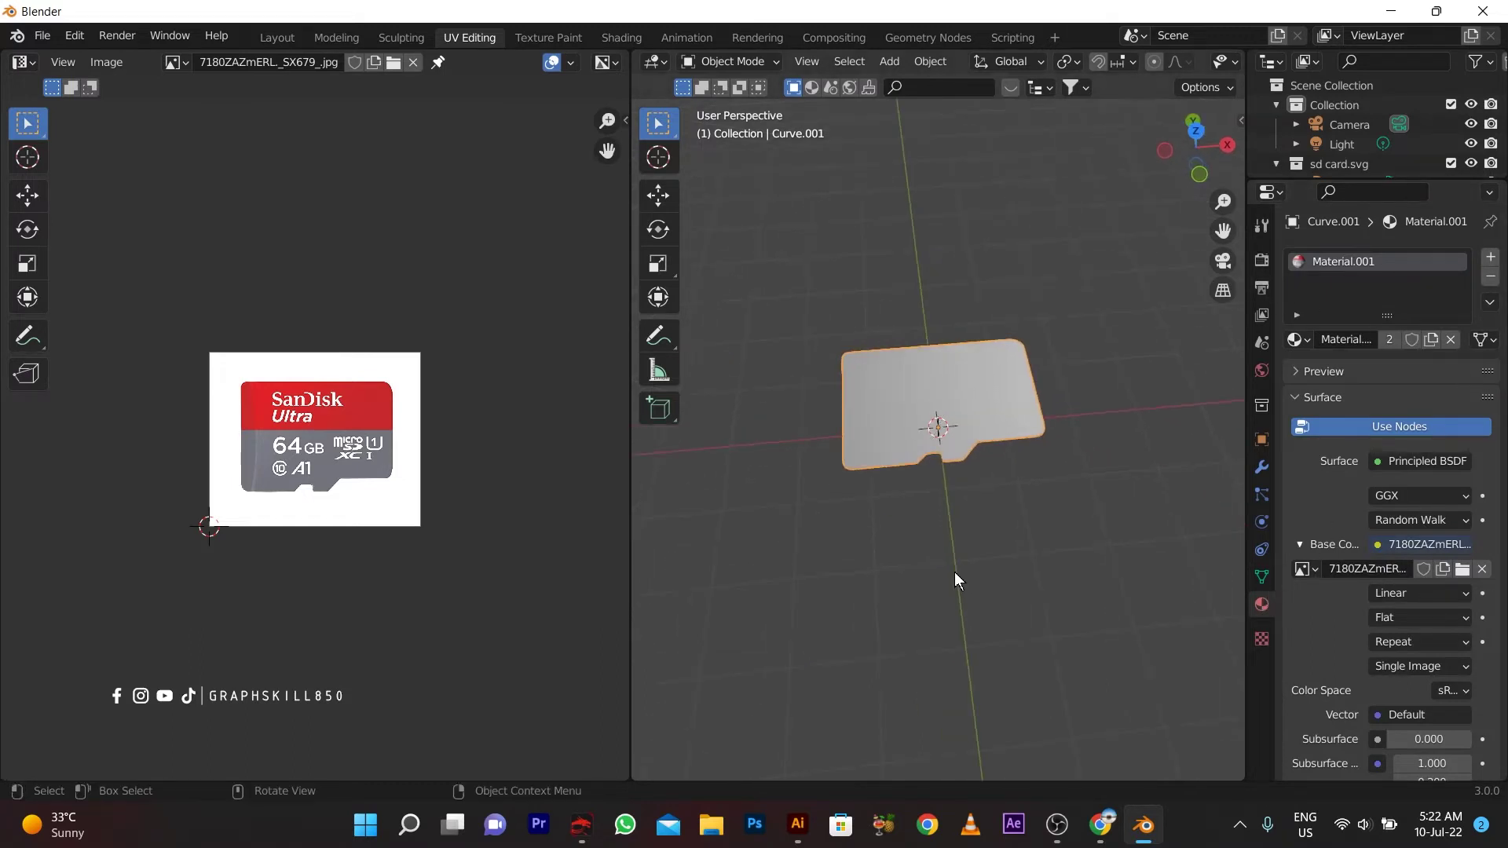
pyautogui.rightClick(883, 407)
pyautogui.moveTo(825, 426)
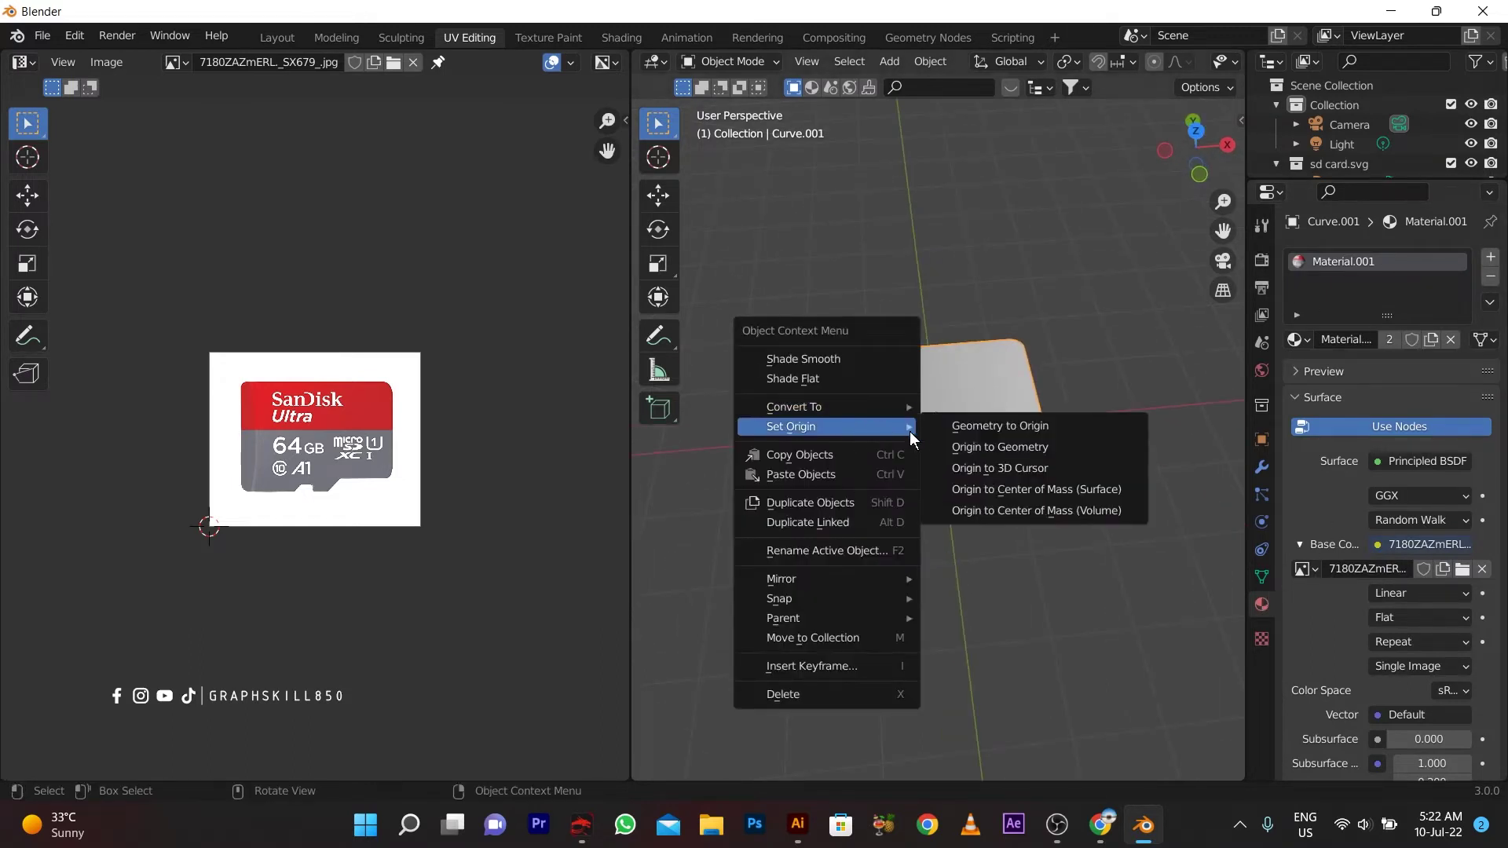
pyautogui.click(1030, 422)
pyautogui.rightClick(861, 412)
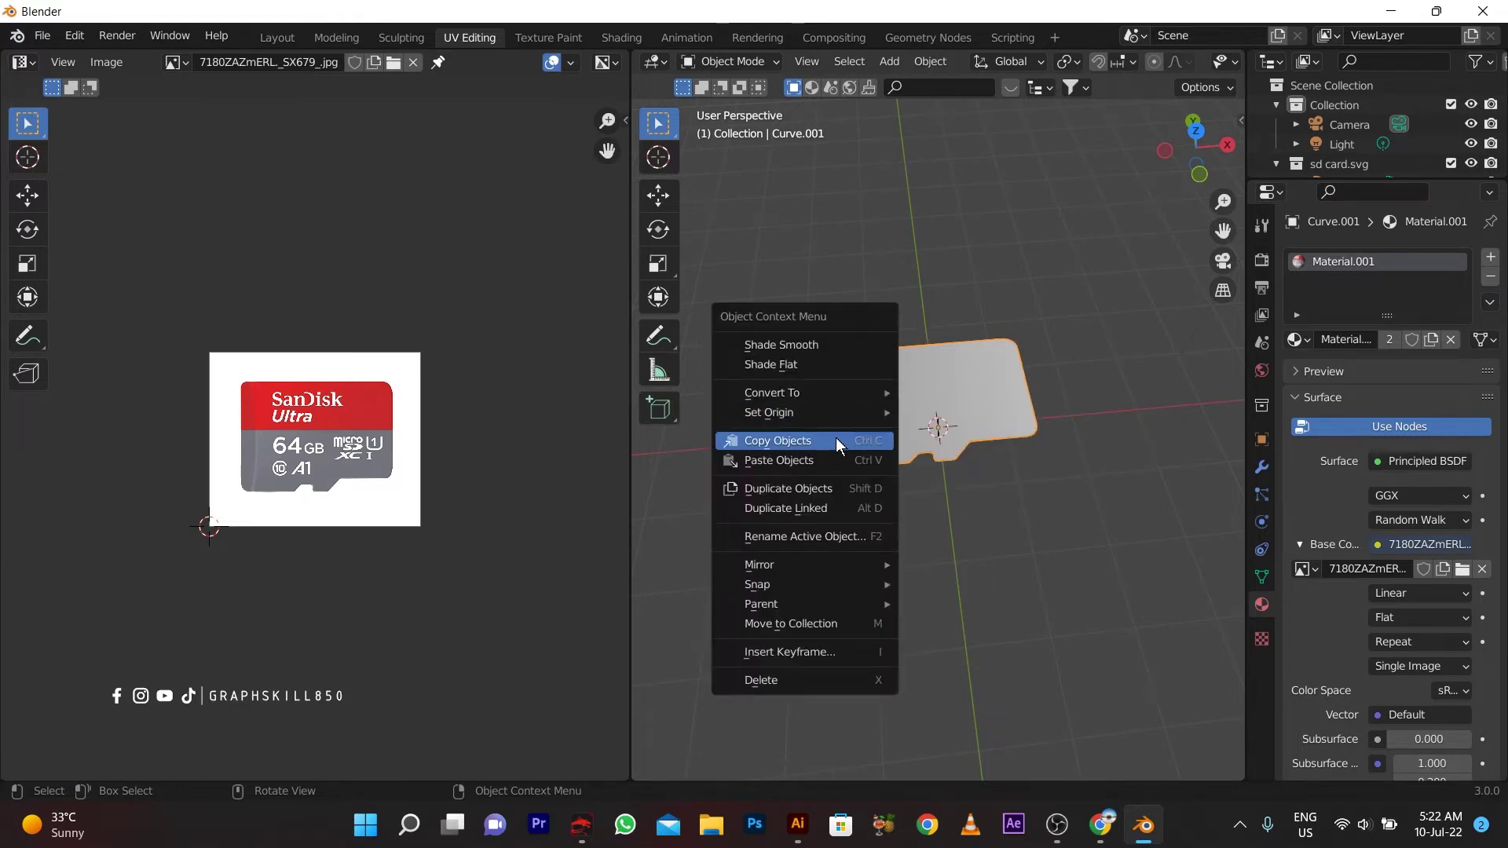
pyautogui.rightClick(979, 379)
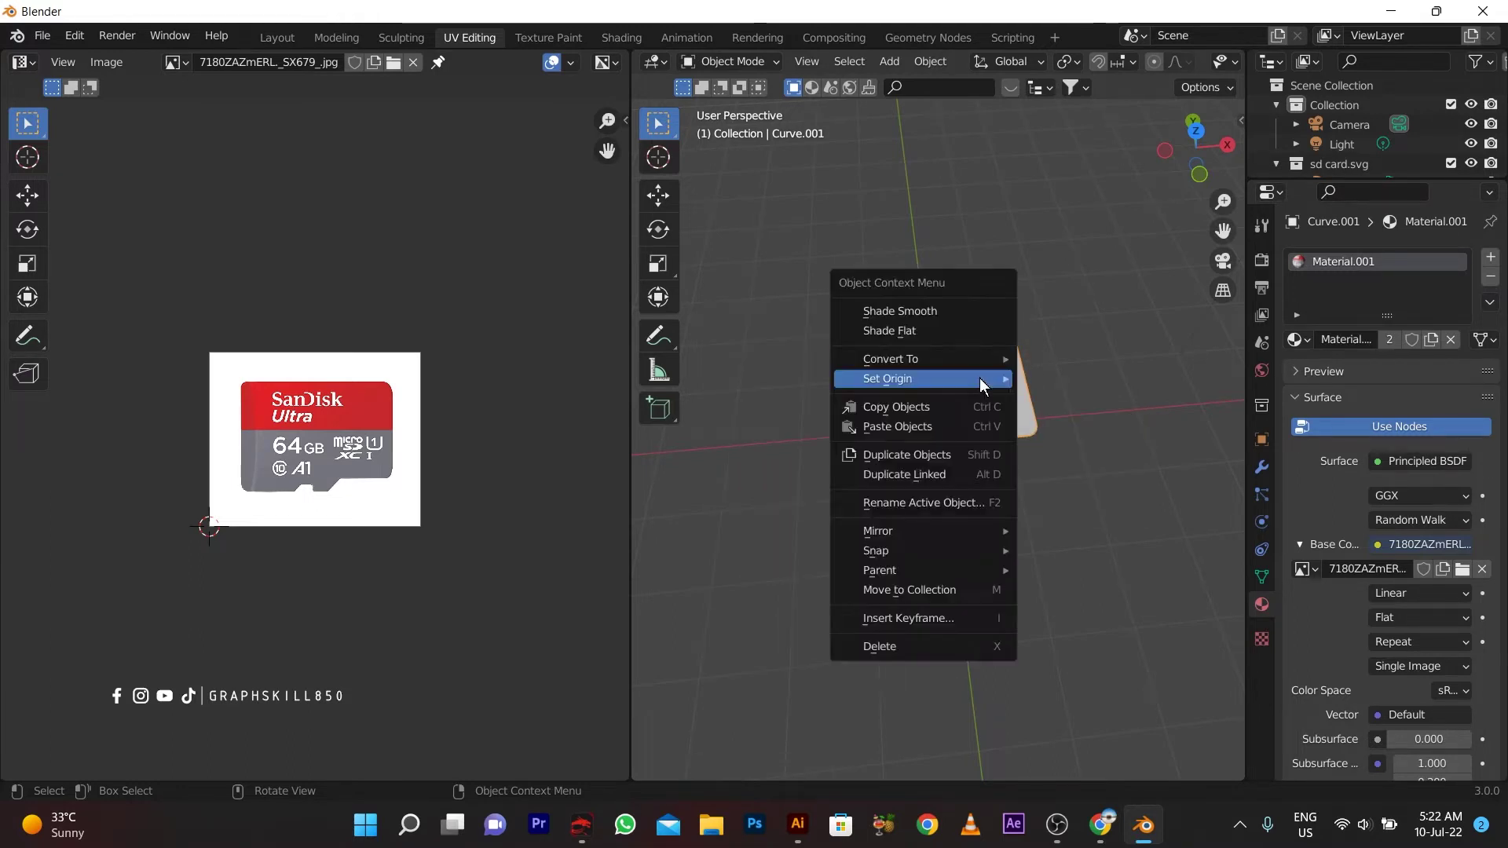
pyautogui.moveTo(891, 358)
pyautogui.click(1078, 378)
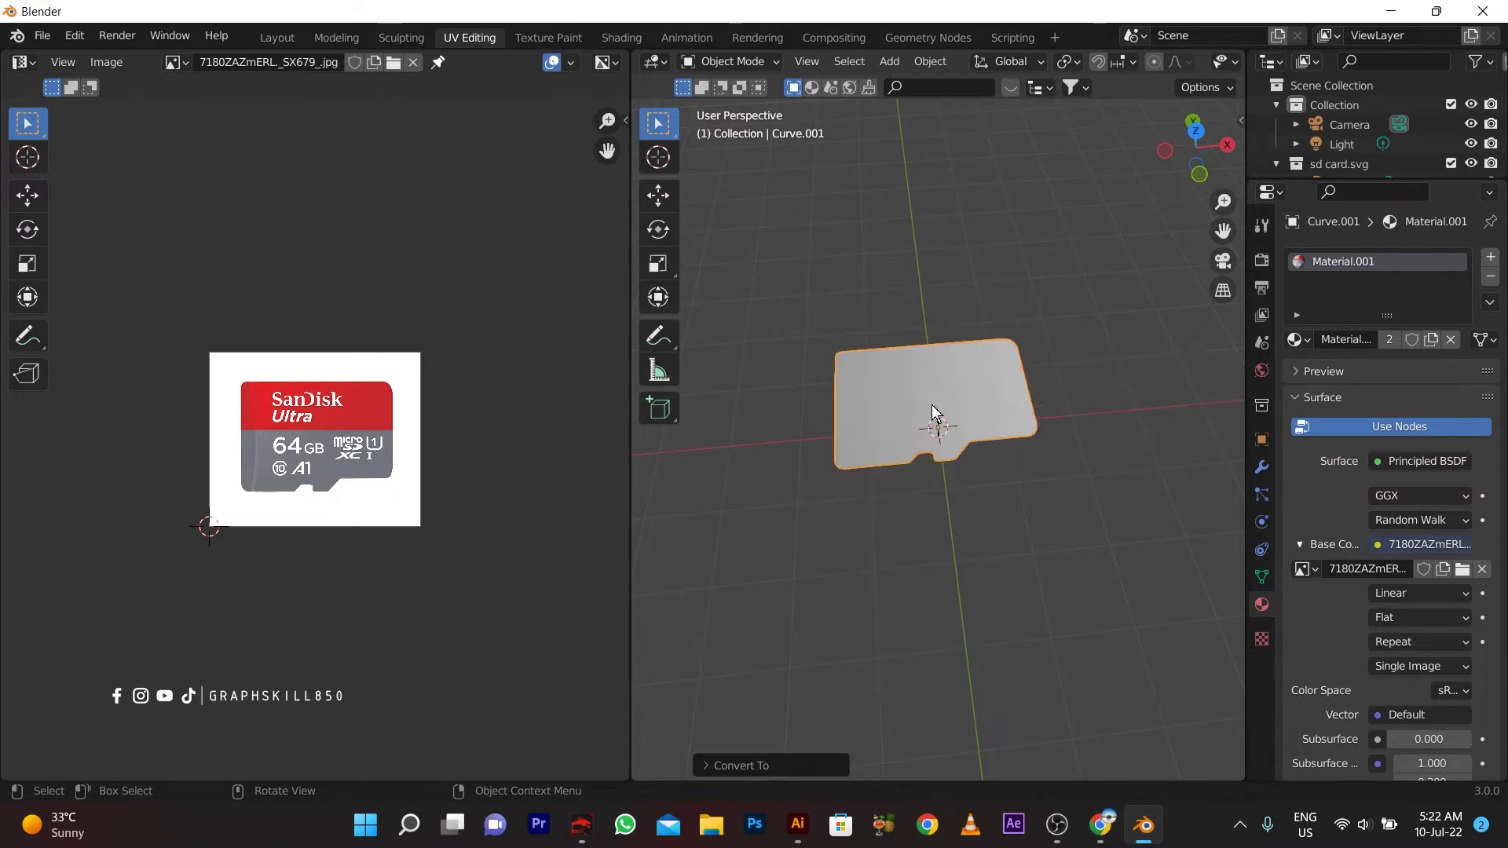
# Step: Check the empty modifier list and change viewport shading via the Z pie menu
pyautogui.moveTo(912, 446); pyautogui.dragTo(899, 444, button='middle')
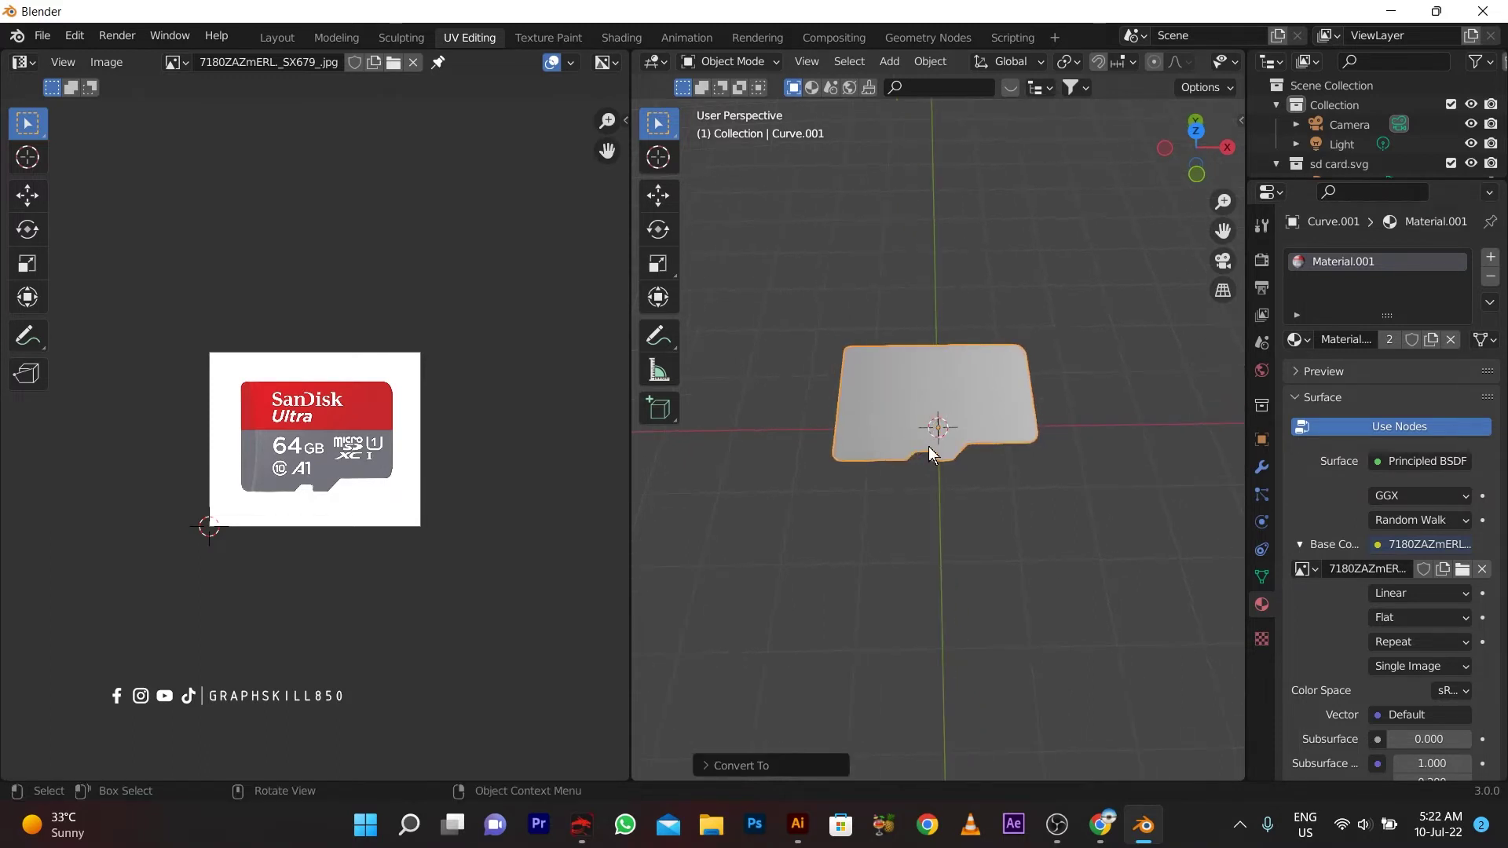
pyautogui.click(1261, 470)
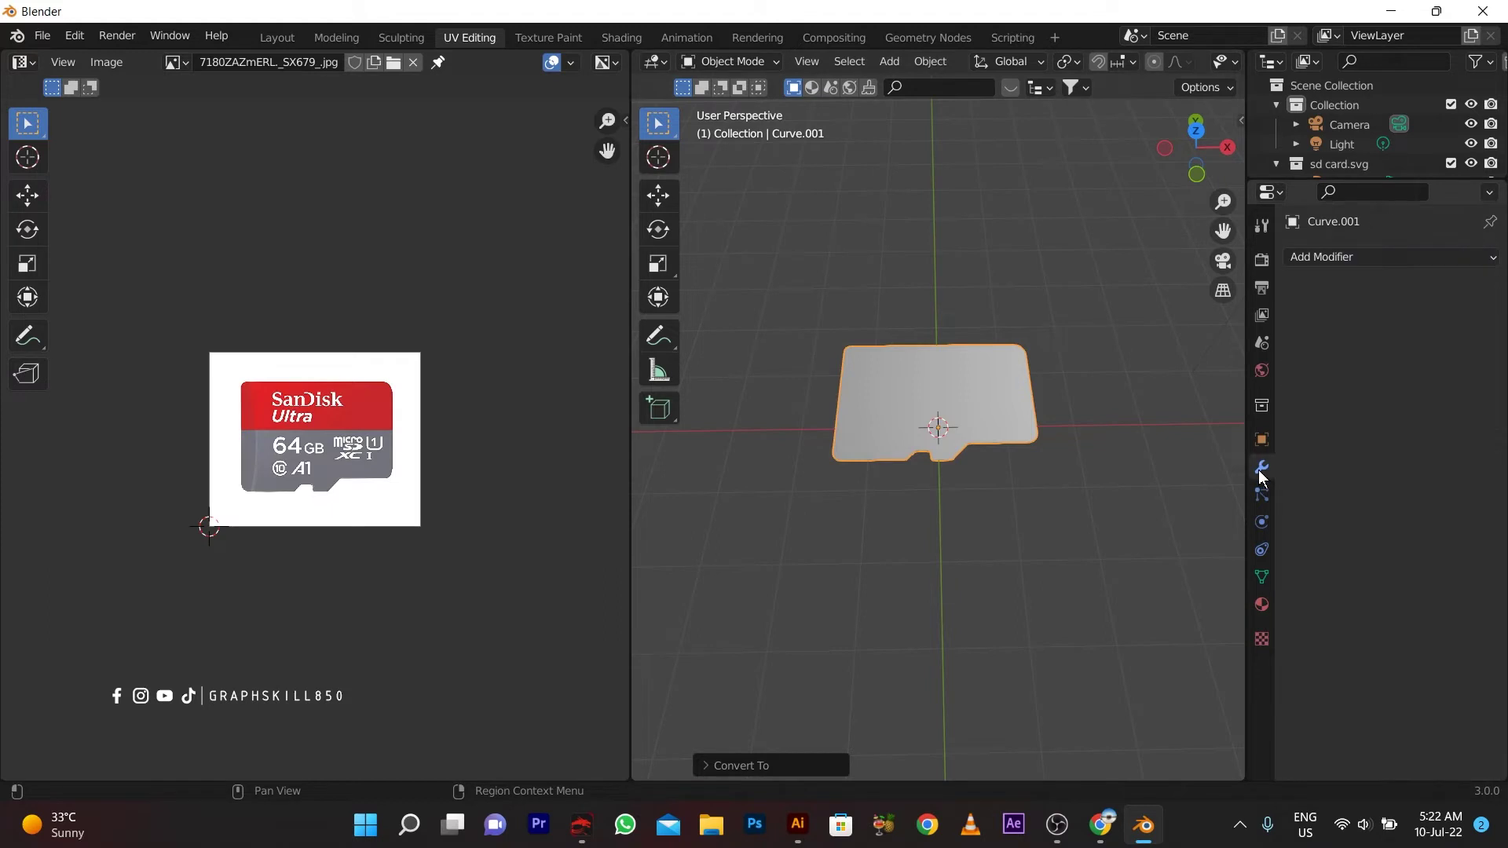
pyautogui.moveTo(942, 459)
pyautogui.mouseDown(button='middle')
pyautogui.moveTo(789, 503)
pyautogui.moveTo(739, 458)
pyautogui.moveTo(757, 461)
pyautogui.mouseUp(button='middle')
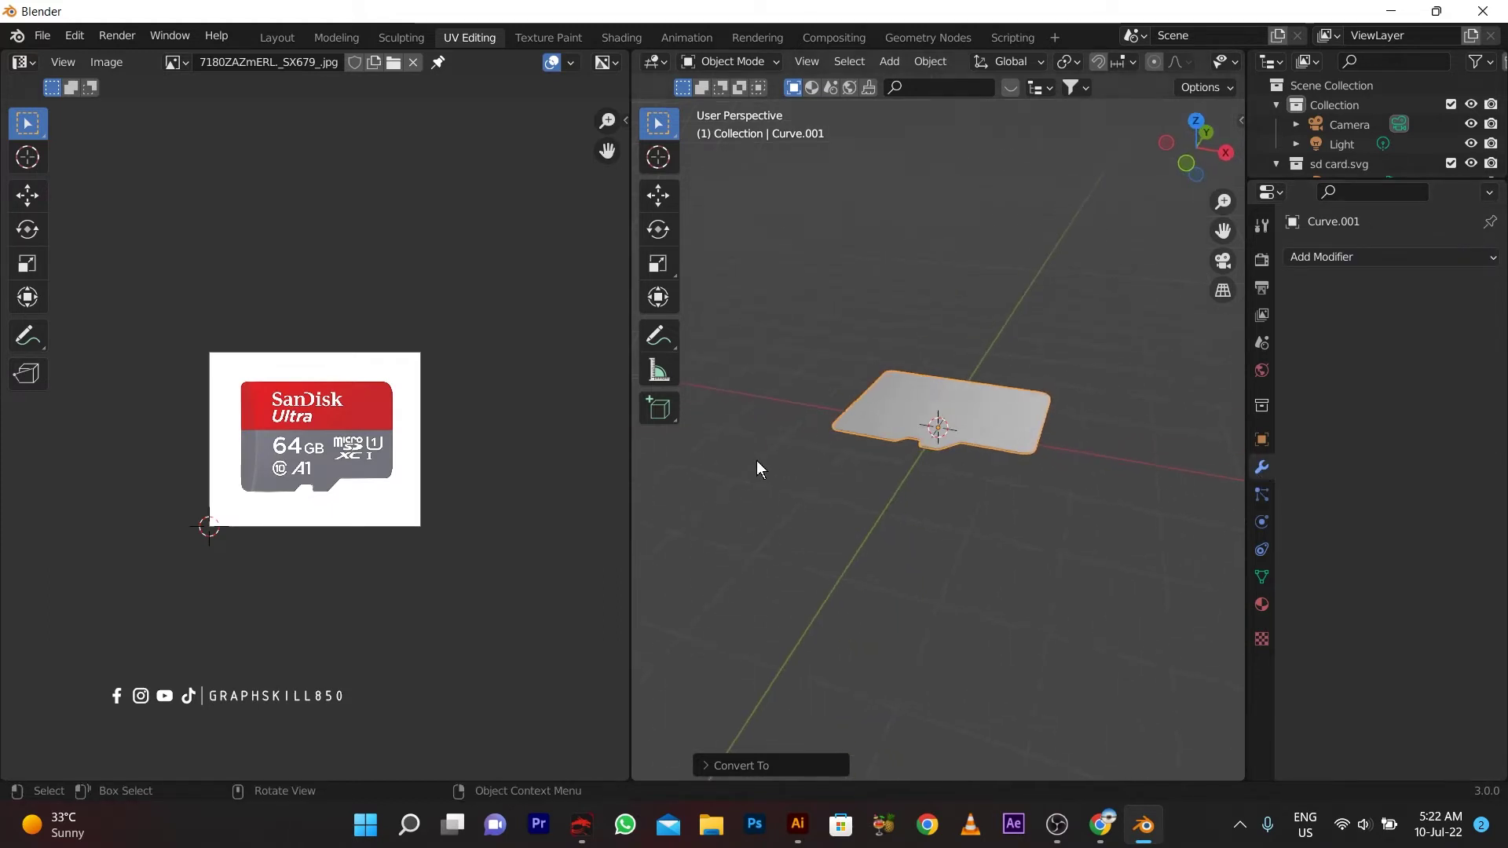
pyautogui.press('z')
pyautogui.click(798, 324)
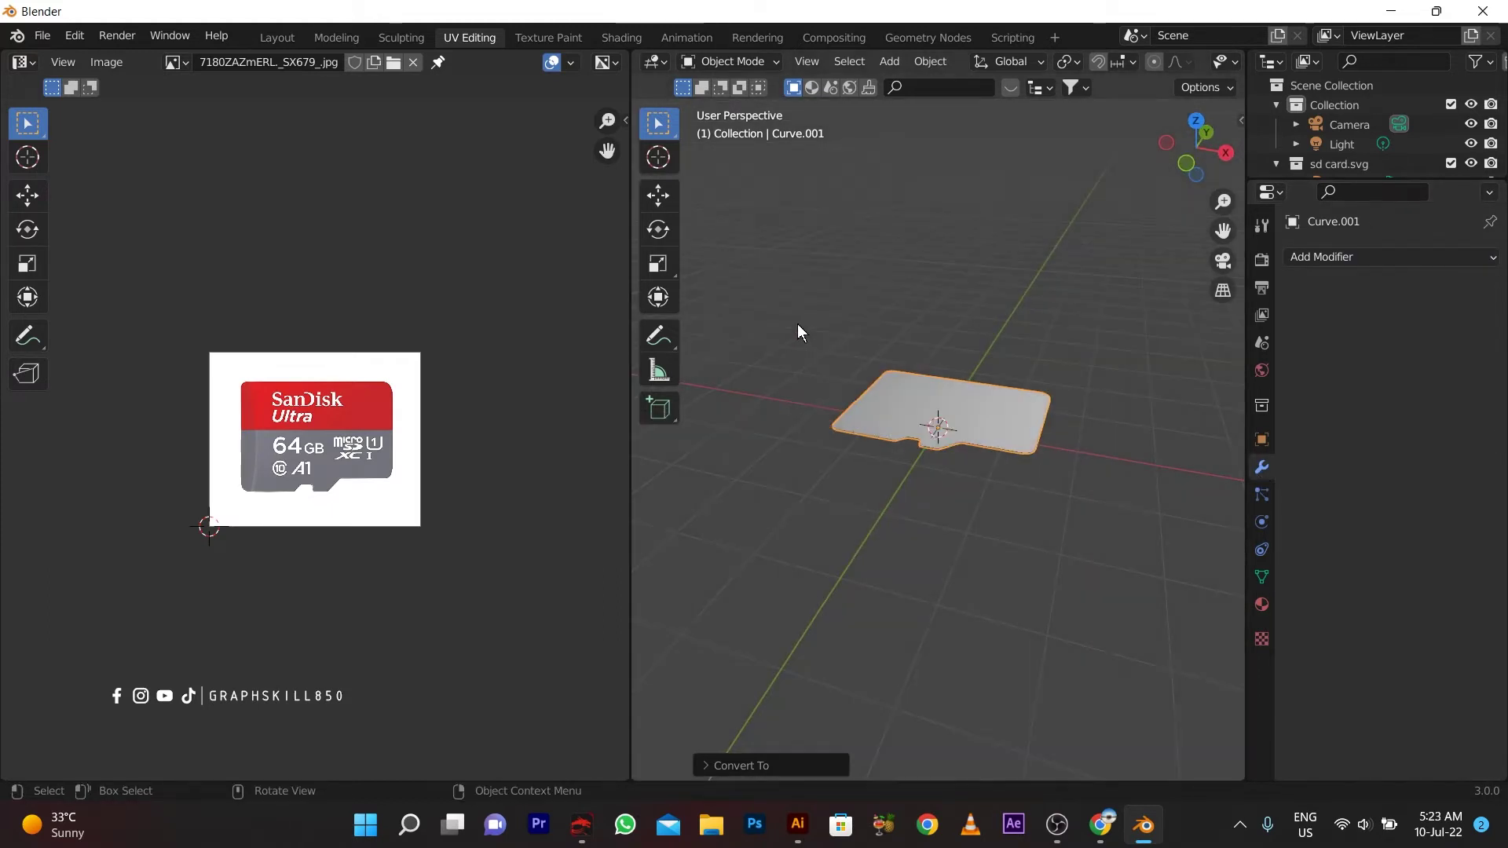
pyautogui.moveTo(837, 494)
pyautogui.mouseDown(button='middle')
pyautogui.moveTo(767, 333)
pyautogui.moveTo(893, 634)
pyautogui.moveTo(856, 605)
pyautogui.mouseUp(button='middle')
# Step: In top view Edit Mode, select all of the card's faces in face select mode
pyautogui.press('KP_7')
pyautogui.press('Tab')
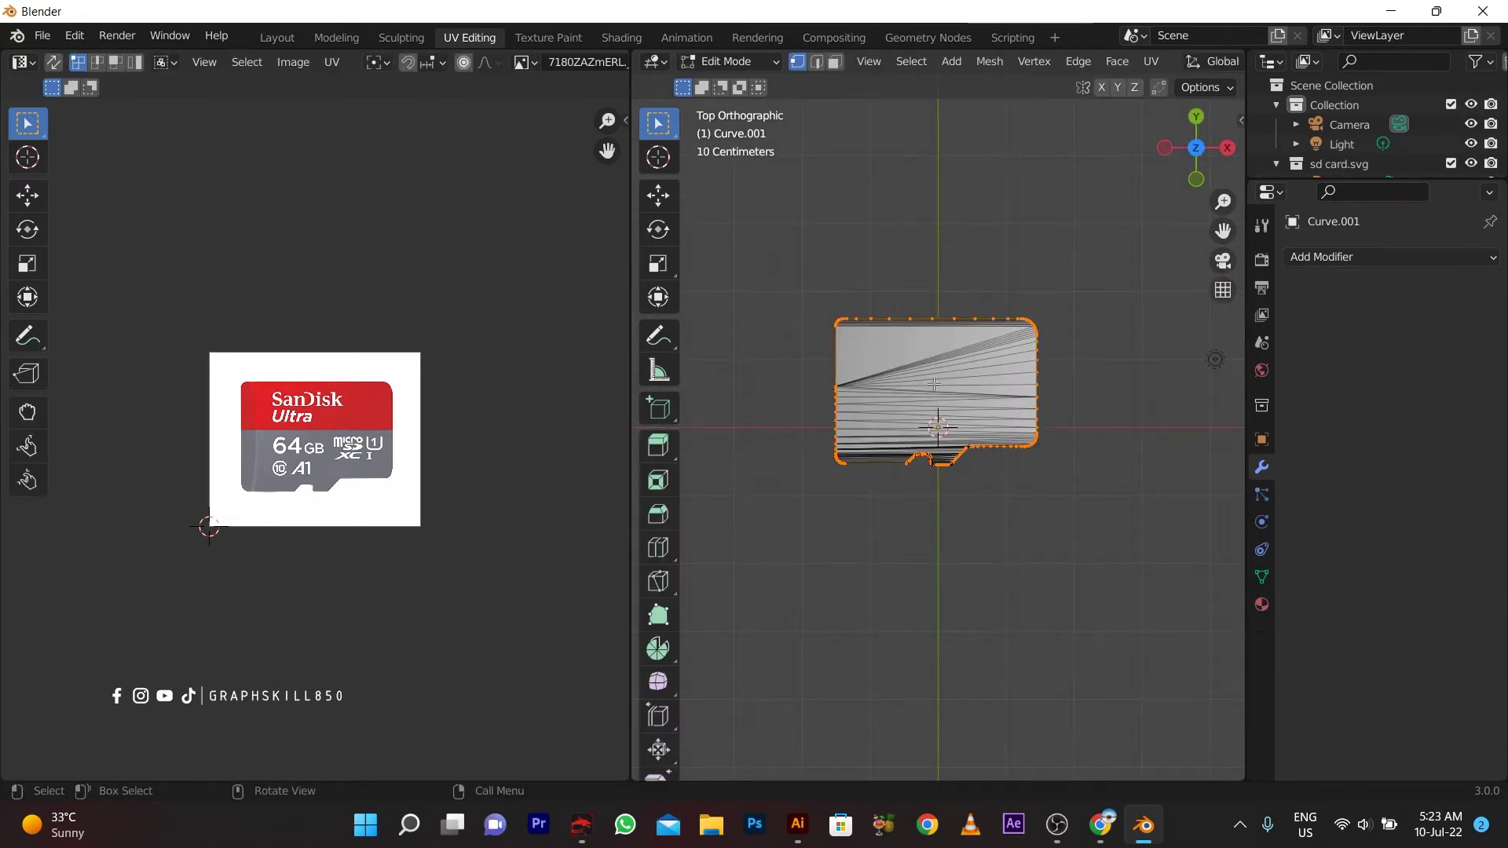
pyautogui.scroll(2, 835, 274)
pyautogui.press('b')
pyautogui.moveTo(770, 222); pyautogui.dragTo(1158, 658)
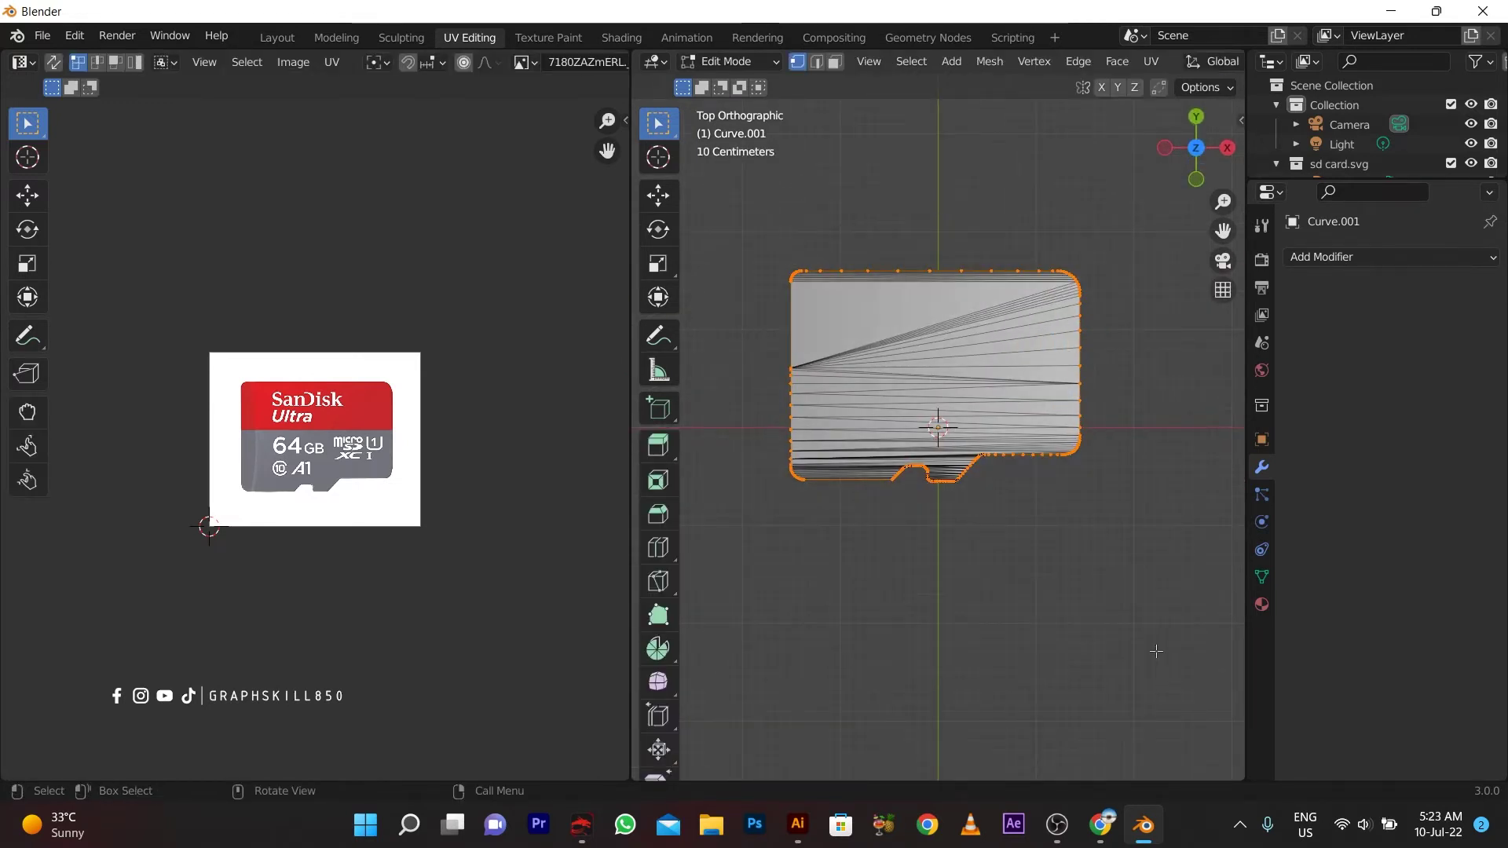
pyautogui.click(836, 62)
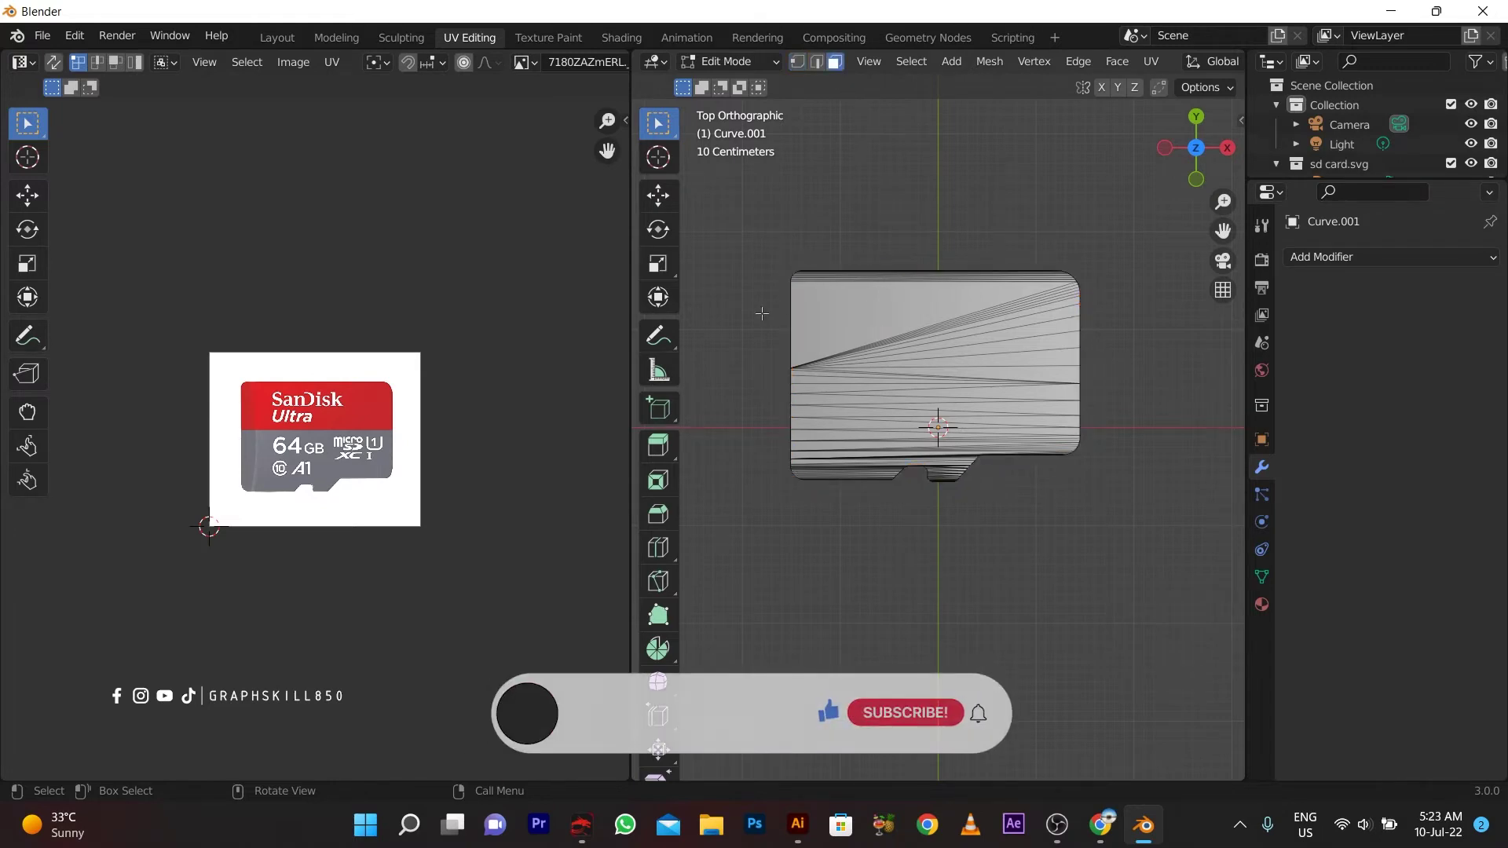
pyautogui.moveTo(724, 226); pyautogui.dragTo(1167, 600)
# Step: Project the card's UVs from the top view and scale the UV island up
pyautogui.press('u')
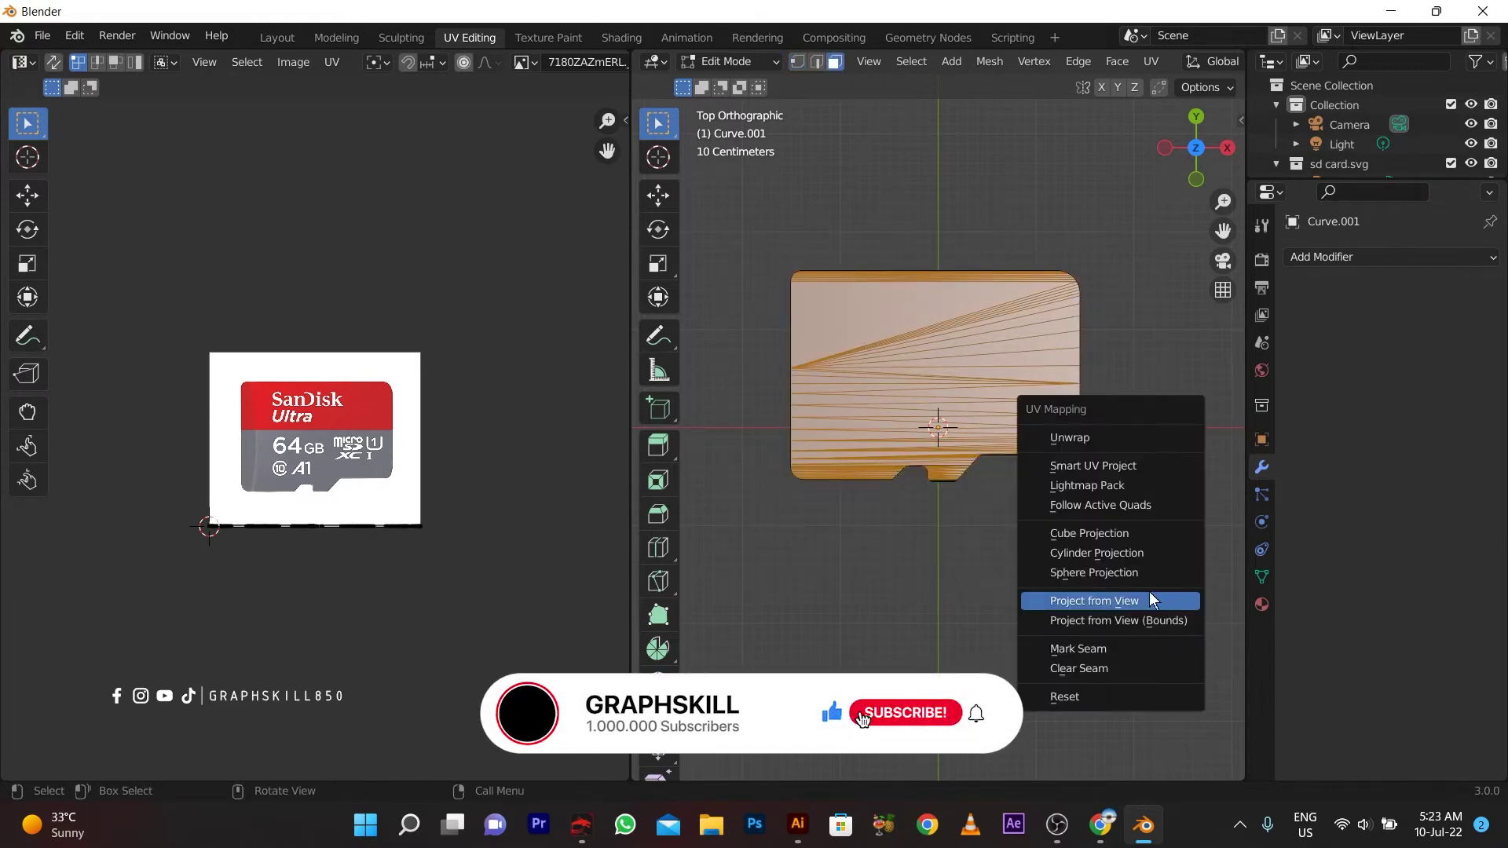
pyautogui.click(1084, 441)
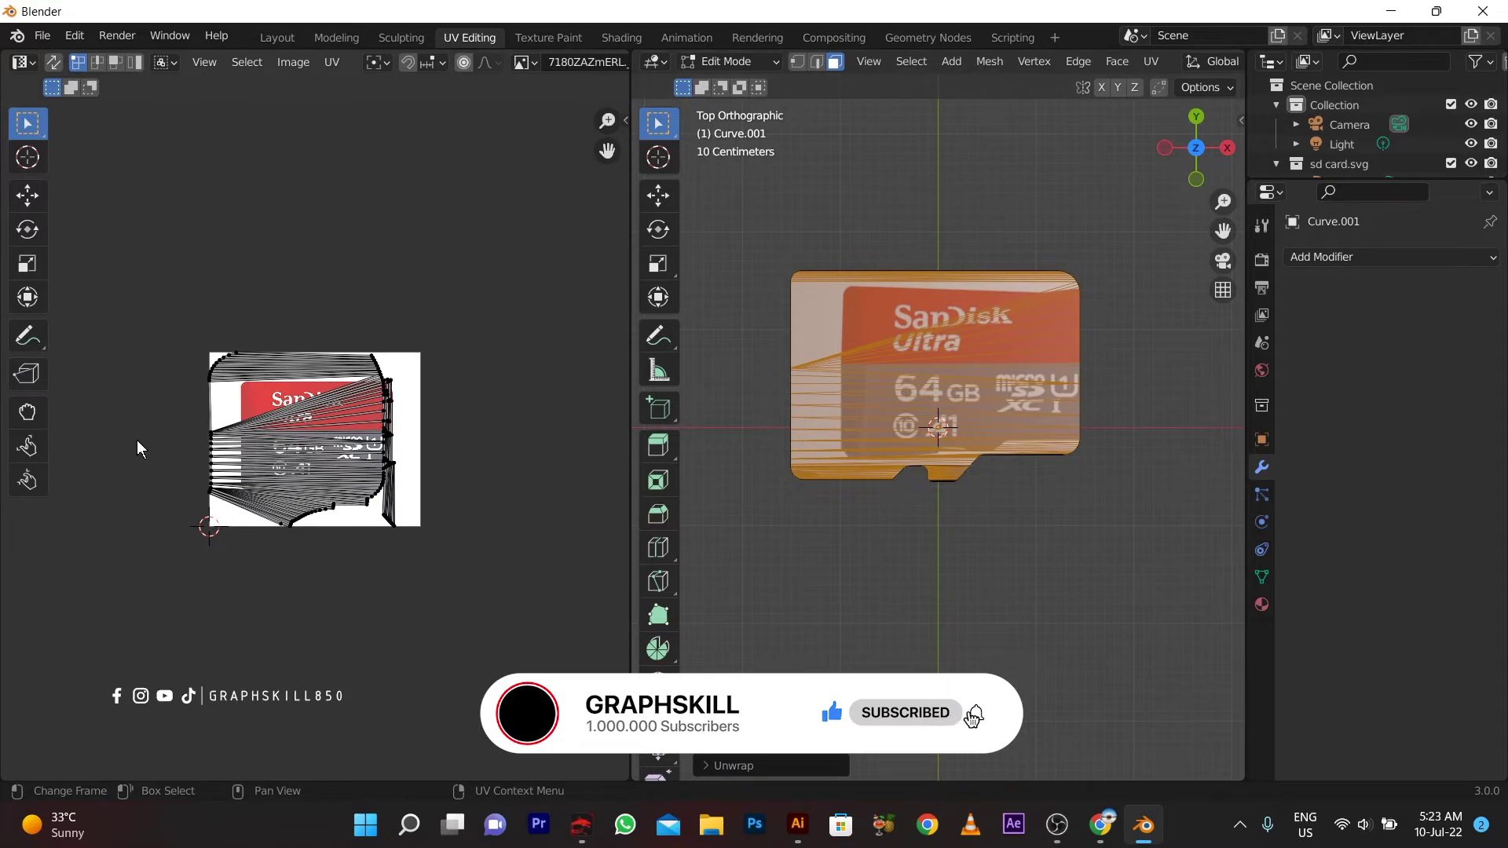
pyautogui.scroll(2, 137, 448)
pyautogui.press('u')
pyautogui.click(900, 542)
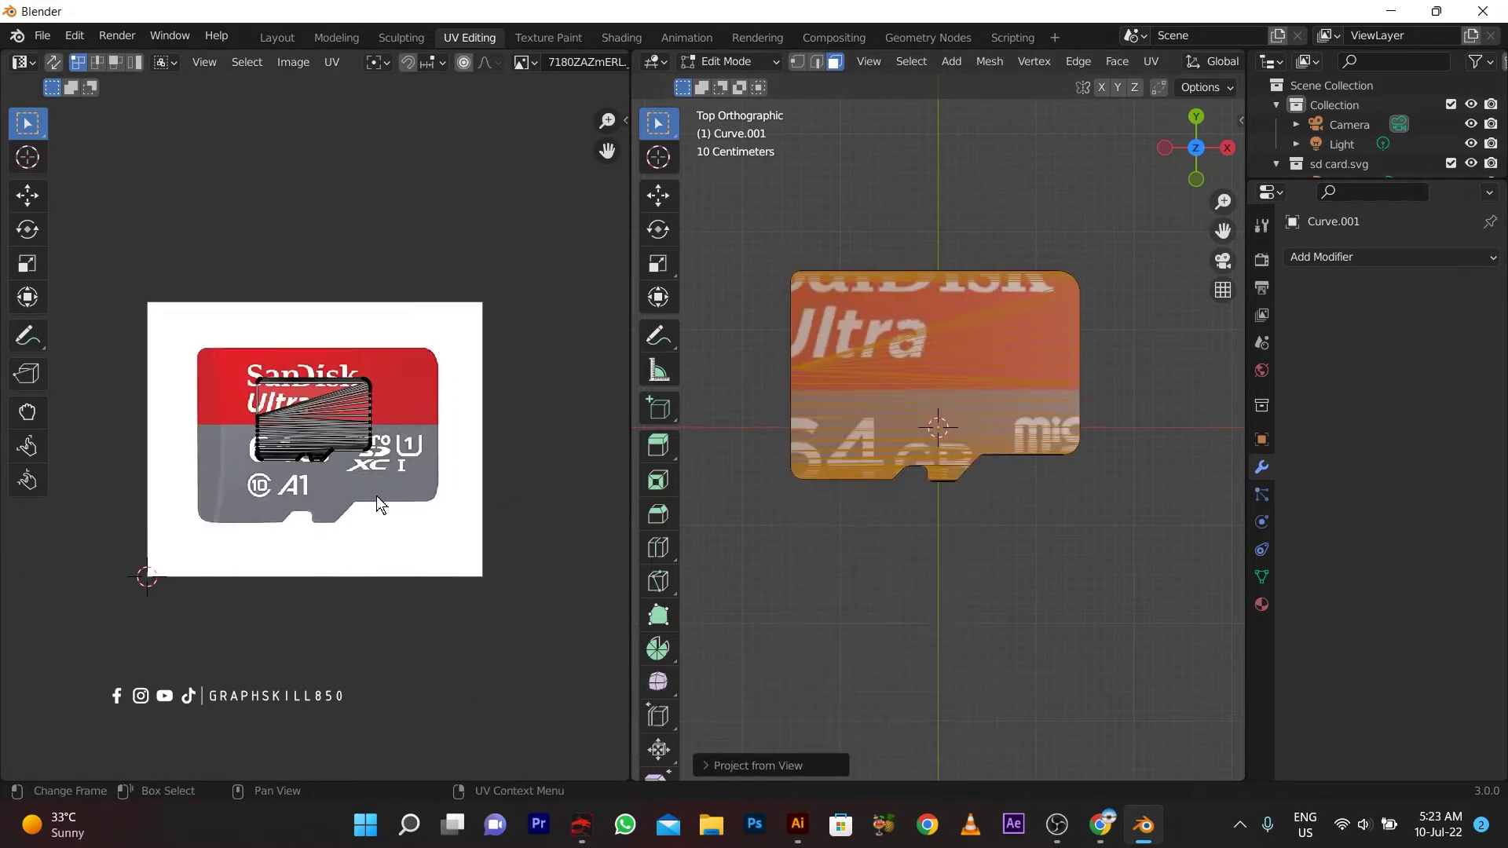
pyautogui.moveTo(216, 357); pyautogui.dragTo(454, 576)
pyautogui.press('s')
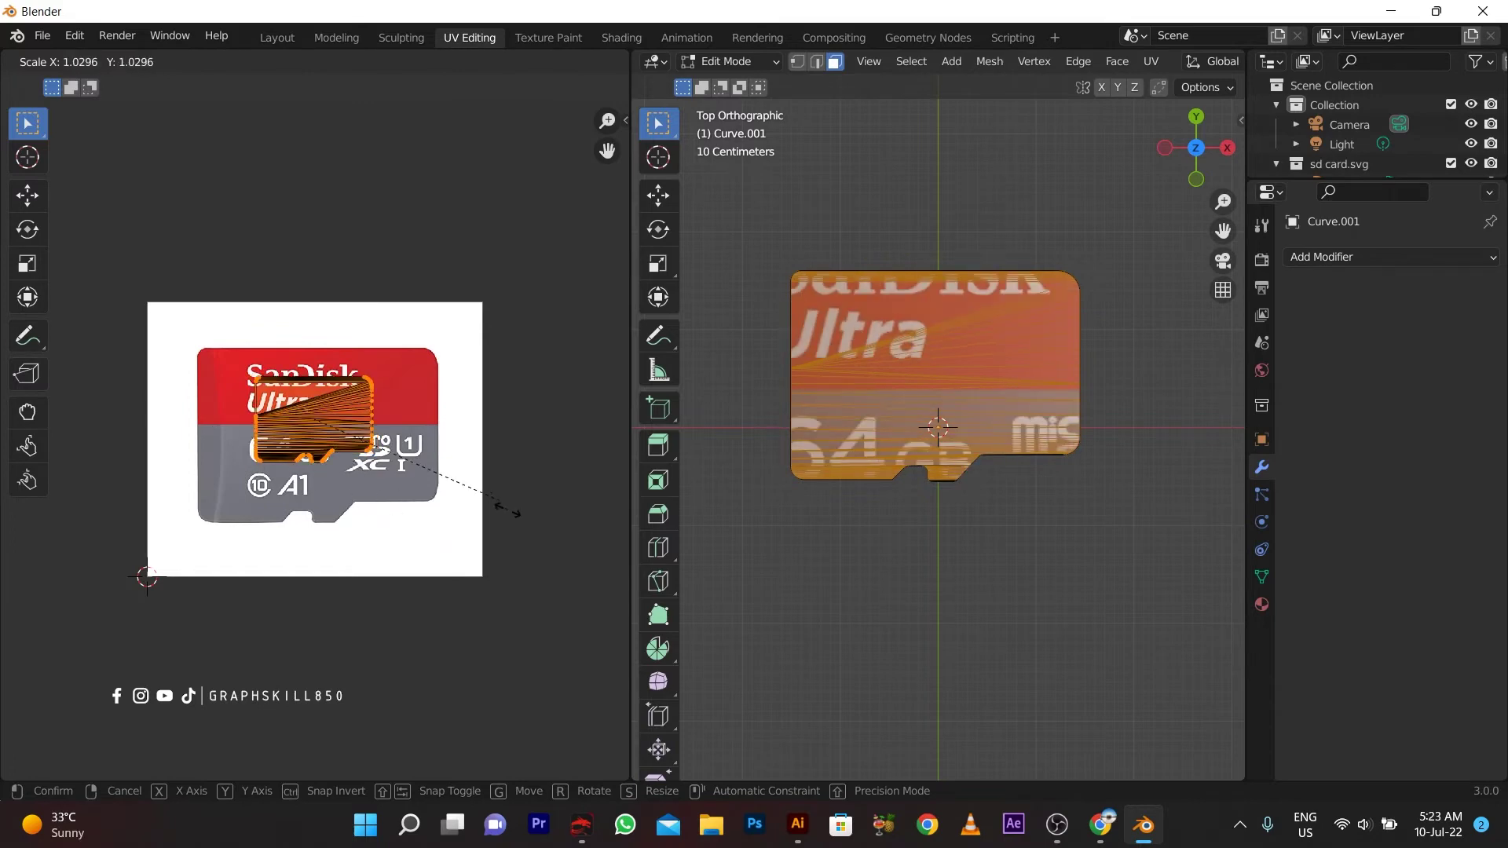
pyautogui.click(37, 573)
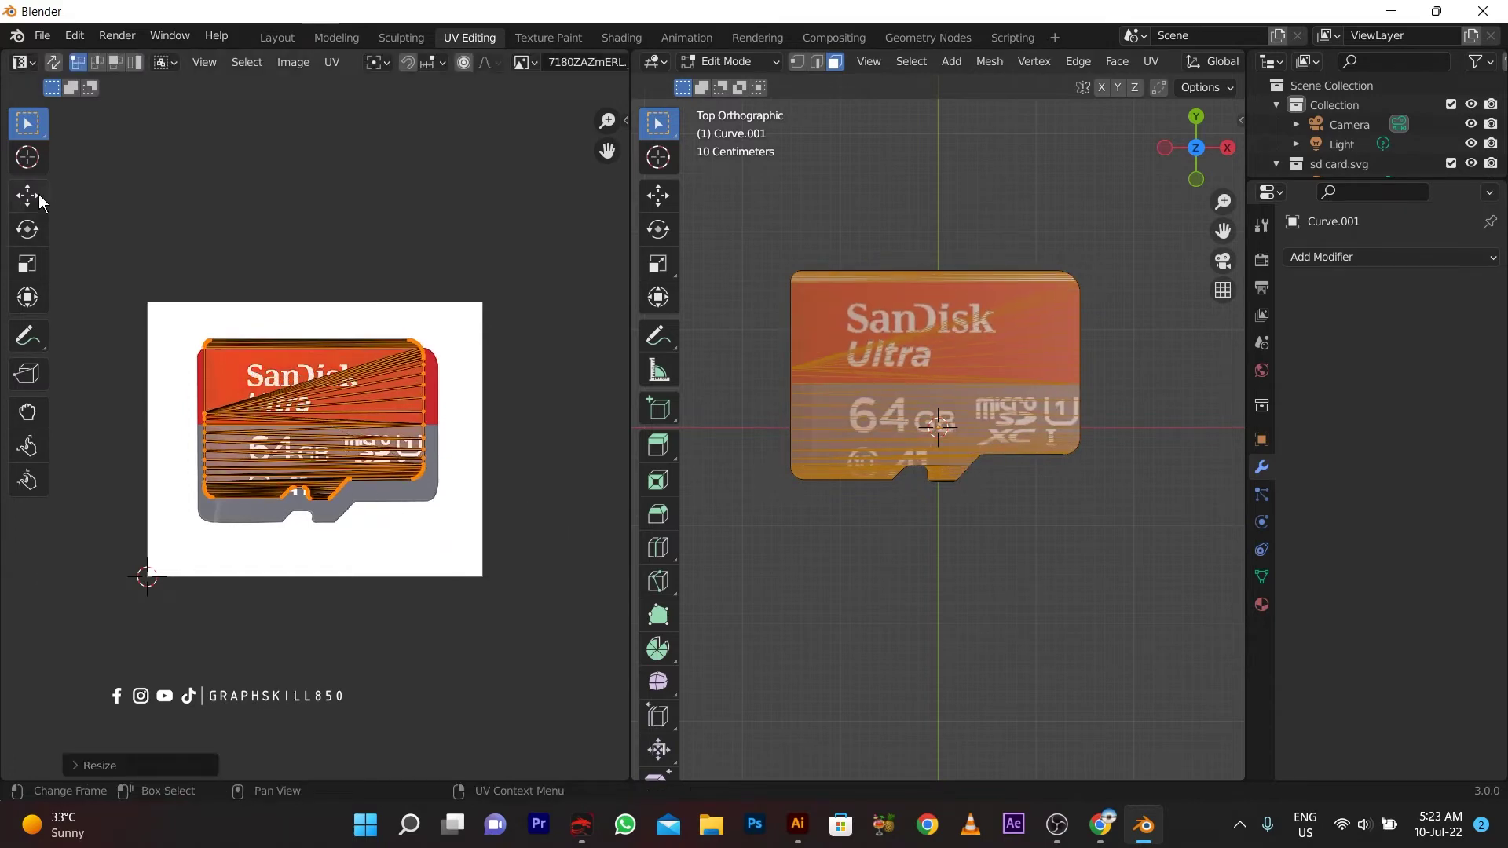
# Step: Move and scale the card's UV island to fit the SanDisk Ultra 64GB label, then return to Object Mode
pyautogui.click(39, 194)
pyautogui.scroll(3, 290, 329)
pyautogui.moveTo(310, 336)
pyautogui.mouseDown()
pyautogui.moveTo(311, 380)
pyautogui.moveTo(350, 428)
pyautogui.mouseUp()
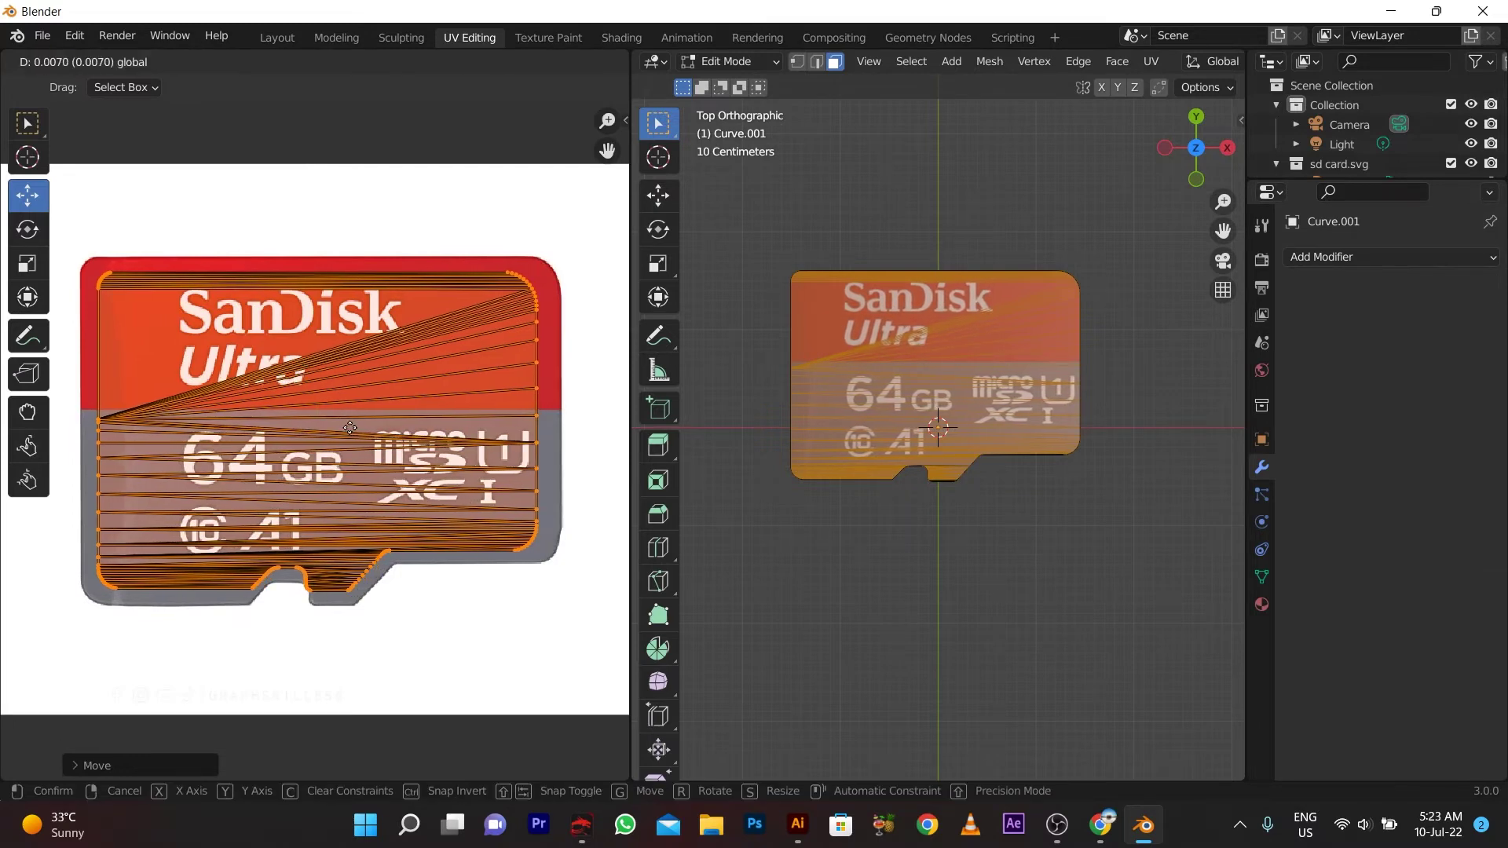
pyautogui.press('s')
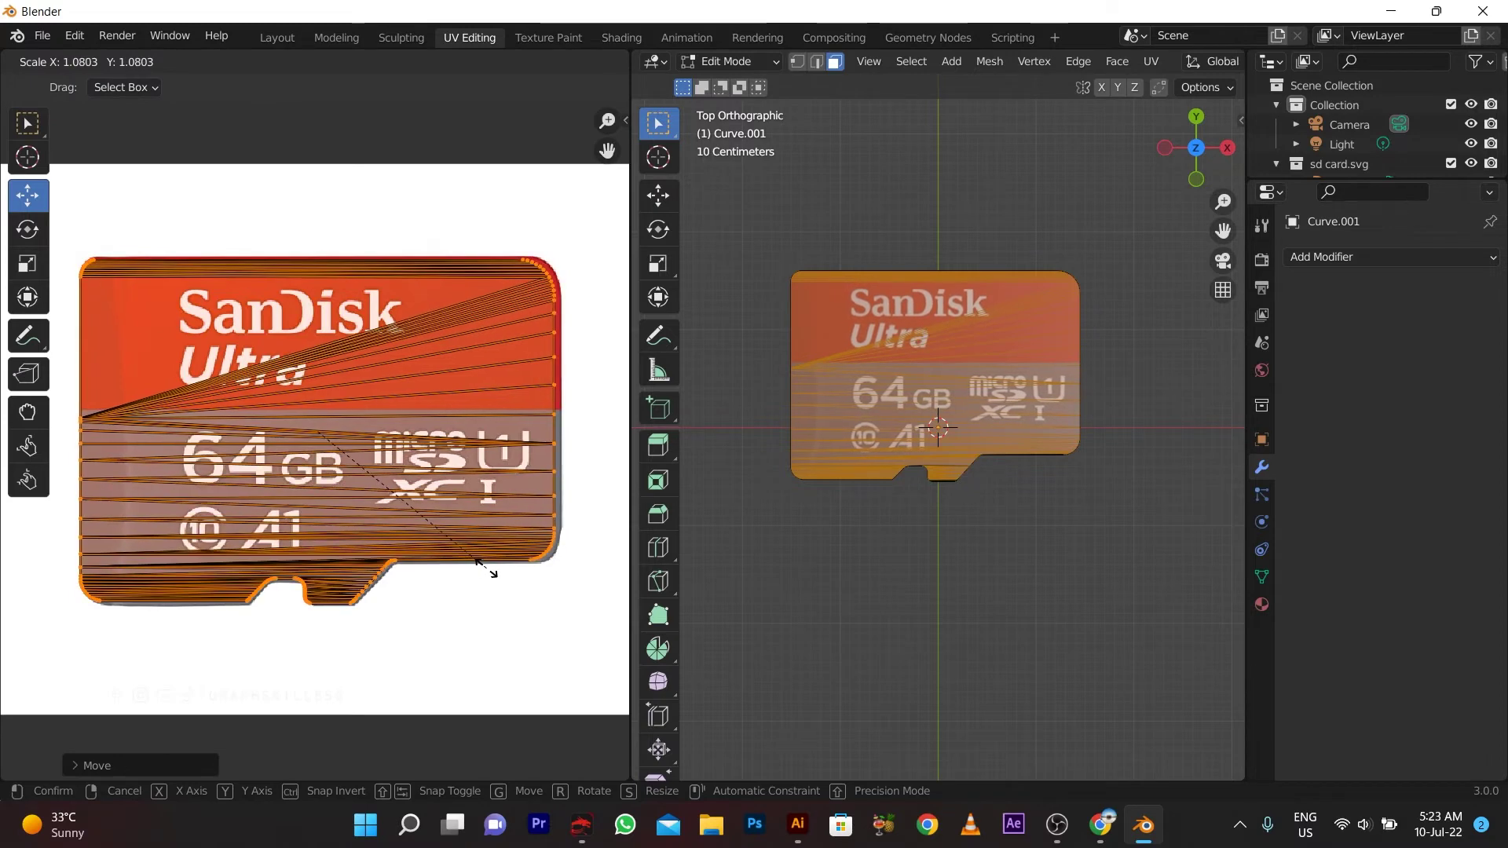
pyautogui.click(481, 575)
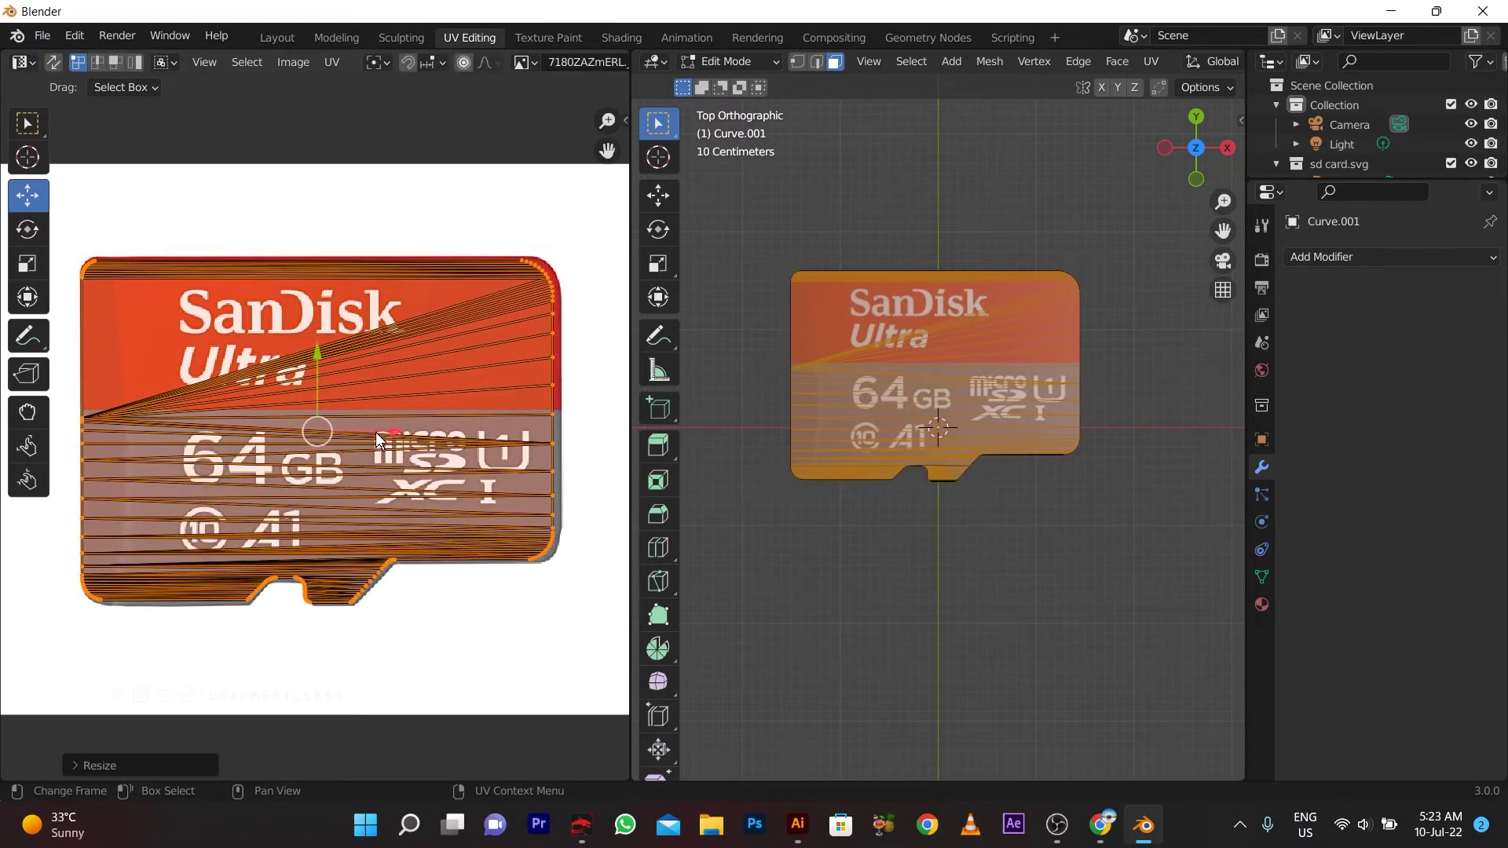
pyautogui.moveTo(376, 438); pyautogui.dragTo(384, 429)
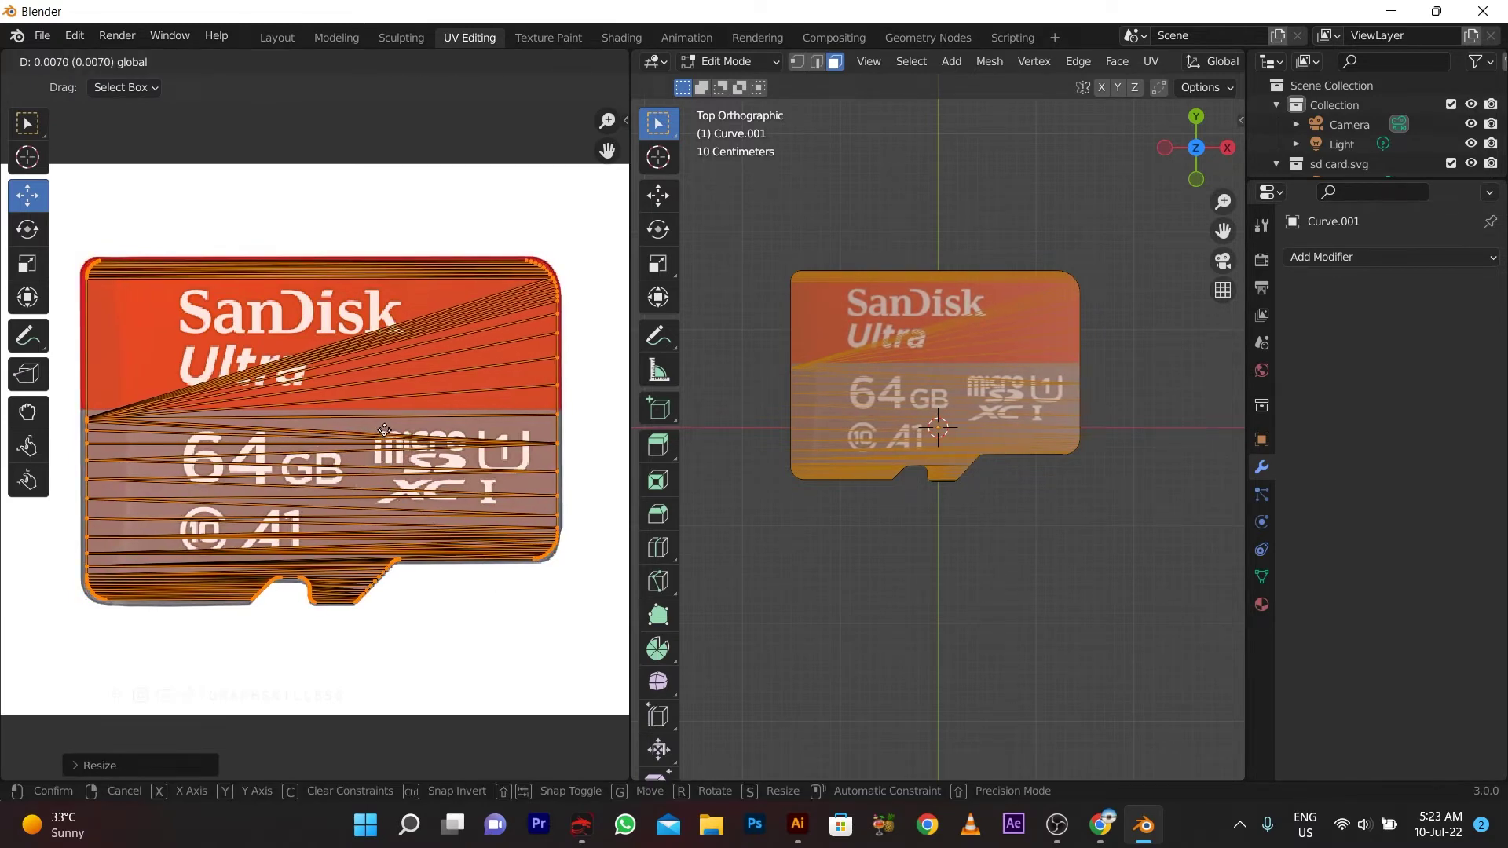
pyautogui.click(384, 430)
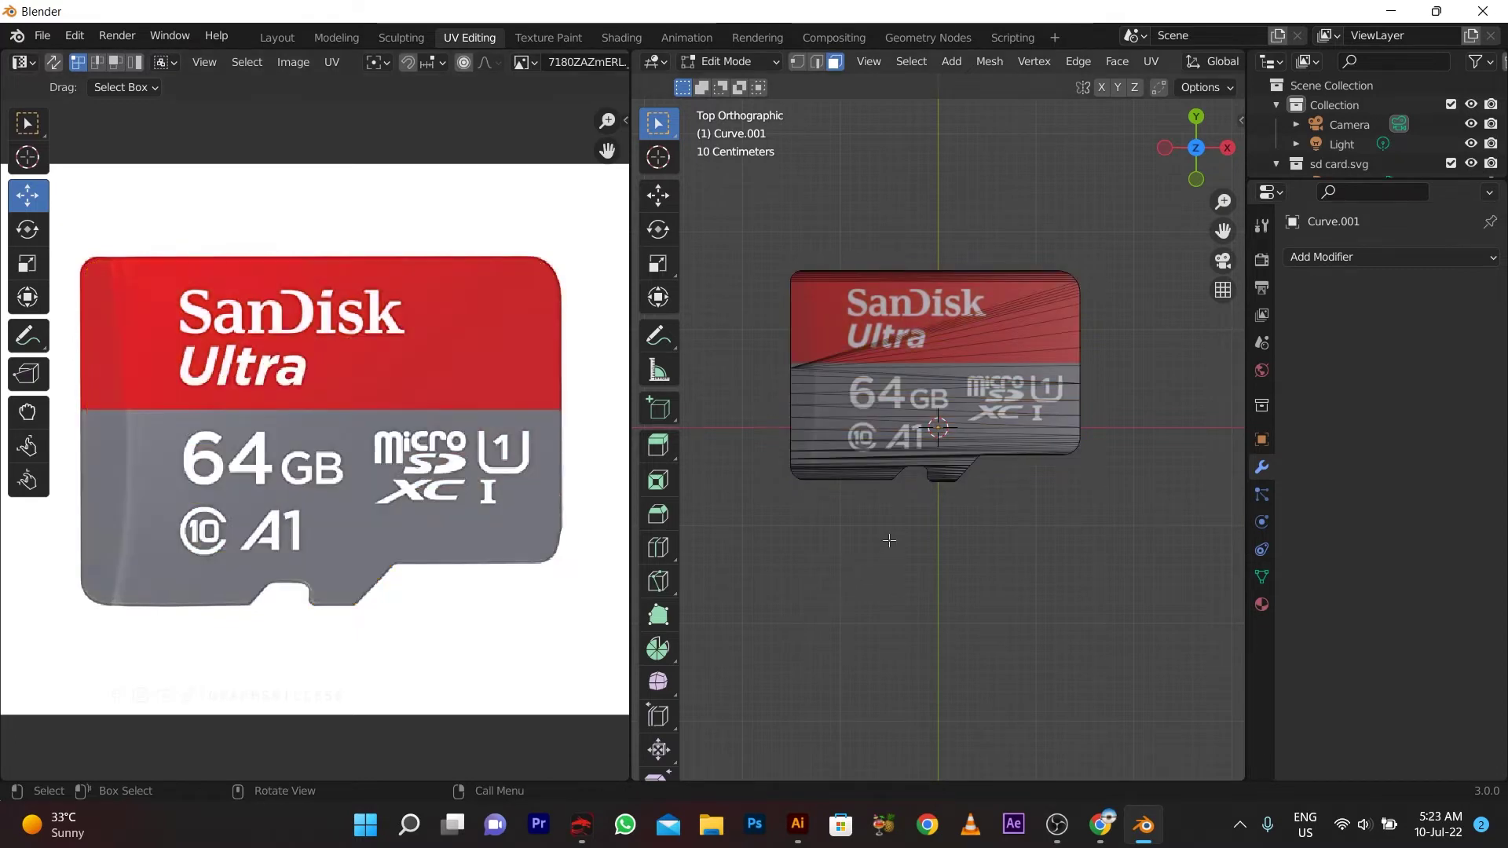
pyautogui.press('Tab')
pyautogui.moveTo(887, 572)
pyautogui.mouseDown(button='middle')
pyautogui.moveTo(804, 465)
pyautogui.moveTo(863, 512)
pyautogui.mouseUp(button='middle')
pyautogui.scroll(2, 902, 474)
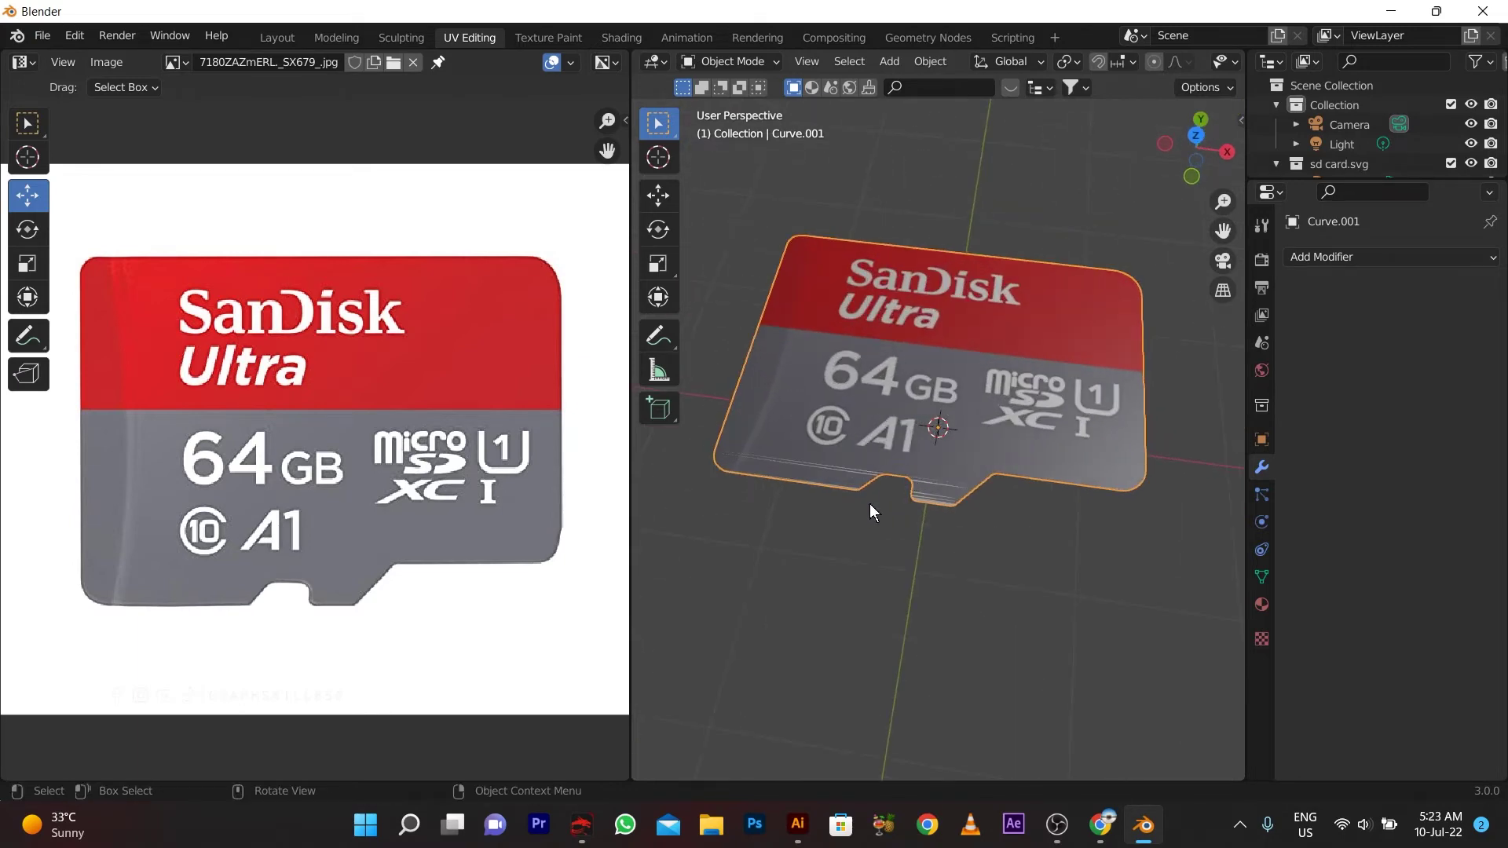
pyautogui.scroll(3, 870, 503)
pyautogui.scroll(-2, 864, 501)
pyautogui.scroll(-3, 785, 499)
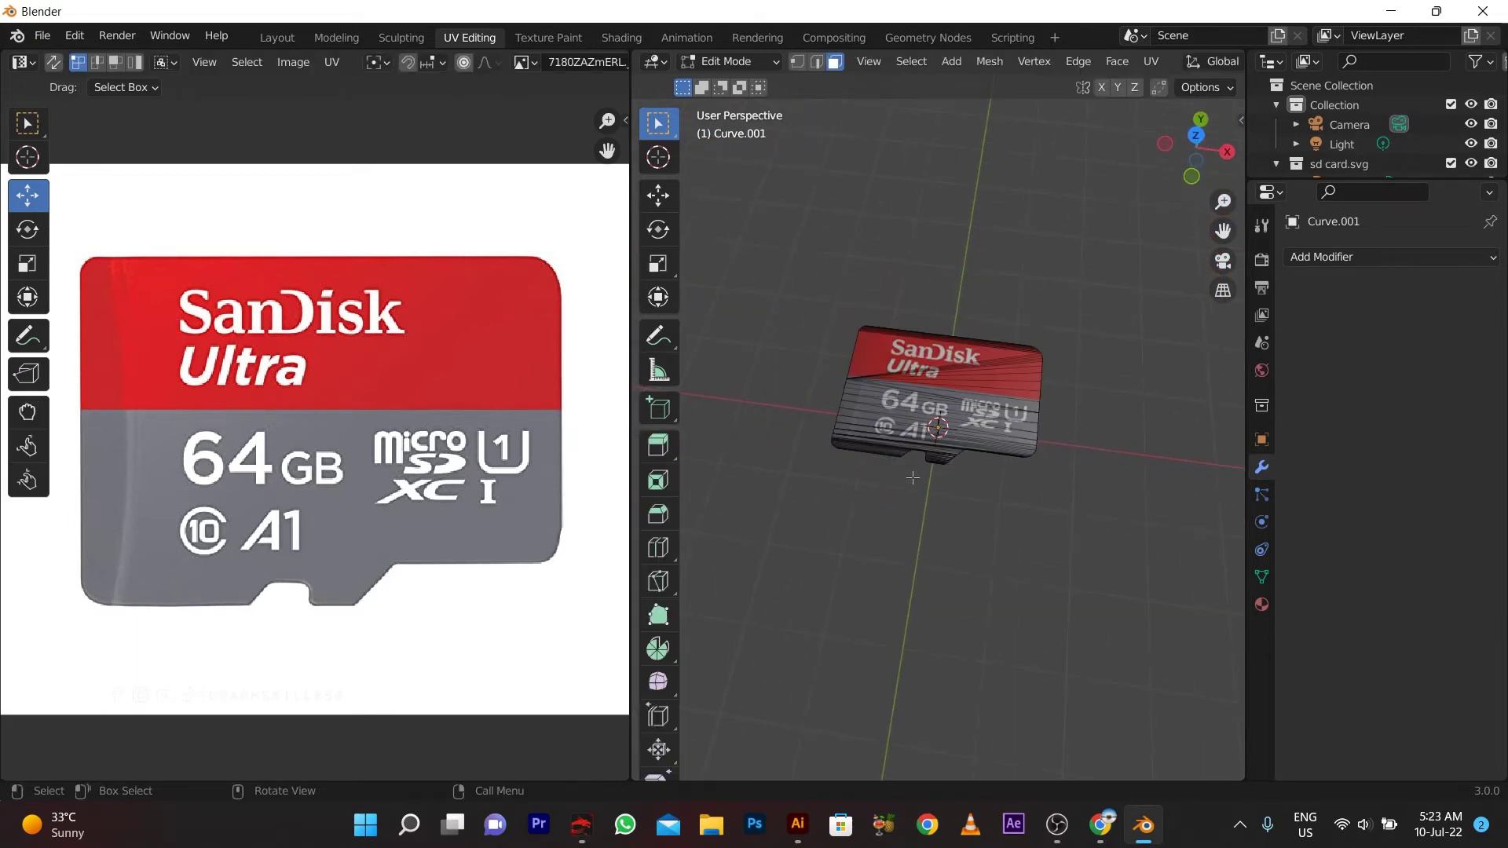
pyautogui.scroll(3, 914, 469)
pyautogui.scroll(1, 916, 445)
pyautogui.scroll(1, 925, 441)
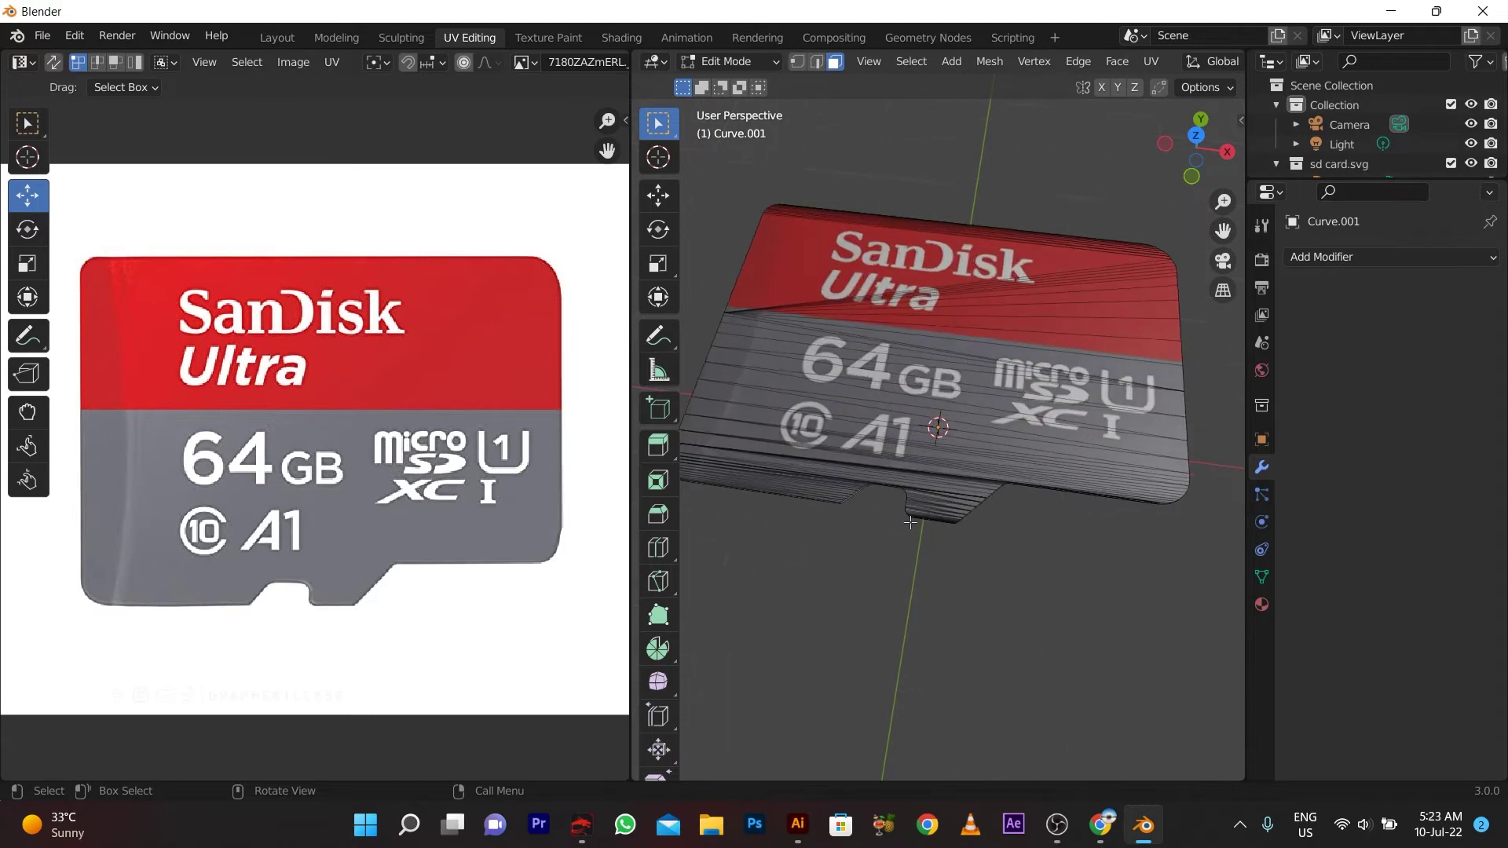
pyautogui.scroll(1, 911, 515)
pyautogui.scroll(1, 888, 558)
pyautogui.moveTo(883, 553)
pyautogui.mouseDown(button='middle')
pyautogui.moveTo(751, 442)
pyautogui.moveTo(790, 319)
pyautogui.moveTo(902, 325)
pyautogui.moveTo(861, 416)
pyautogui.moveTo(819, 432)
pyautogui.moveTo(815, 285)
pyautogui.moveTo(714, 305)
pyautogui.moveTo(1075, 343)
pyautogui.mouseUp(button='middle')
pyautogui.press('Tab')
pyautogui.moveTo(971, 295)
pyautogui.mouseDown(button='middle')
pyautogui.moveTo(900, 472)
pyautogui.moveTo(863, 346)
pyautogui.mouseUp(button='middle')
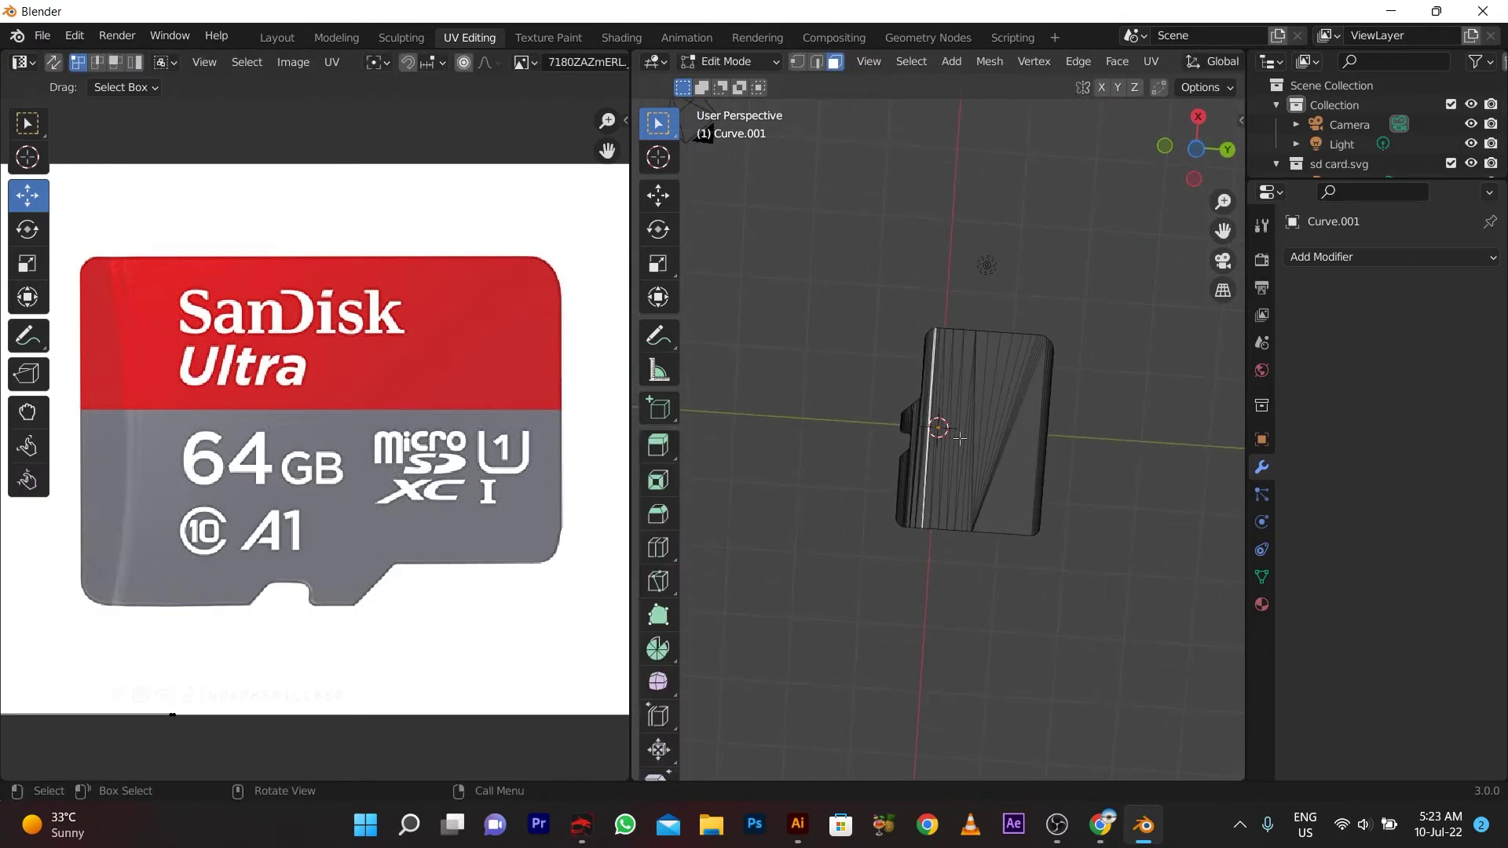
# Step: From the bottom view, select the card's underside faces and give them a new material, Material.002
pyautogui.click(1197, 151)
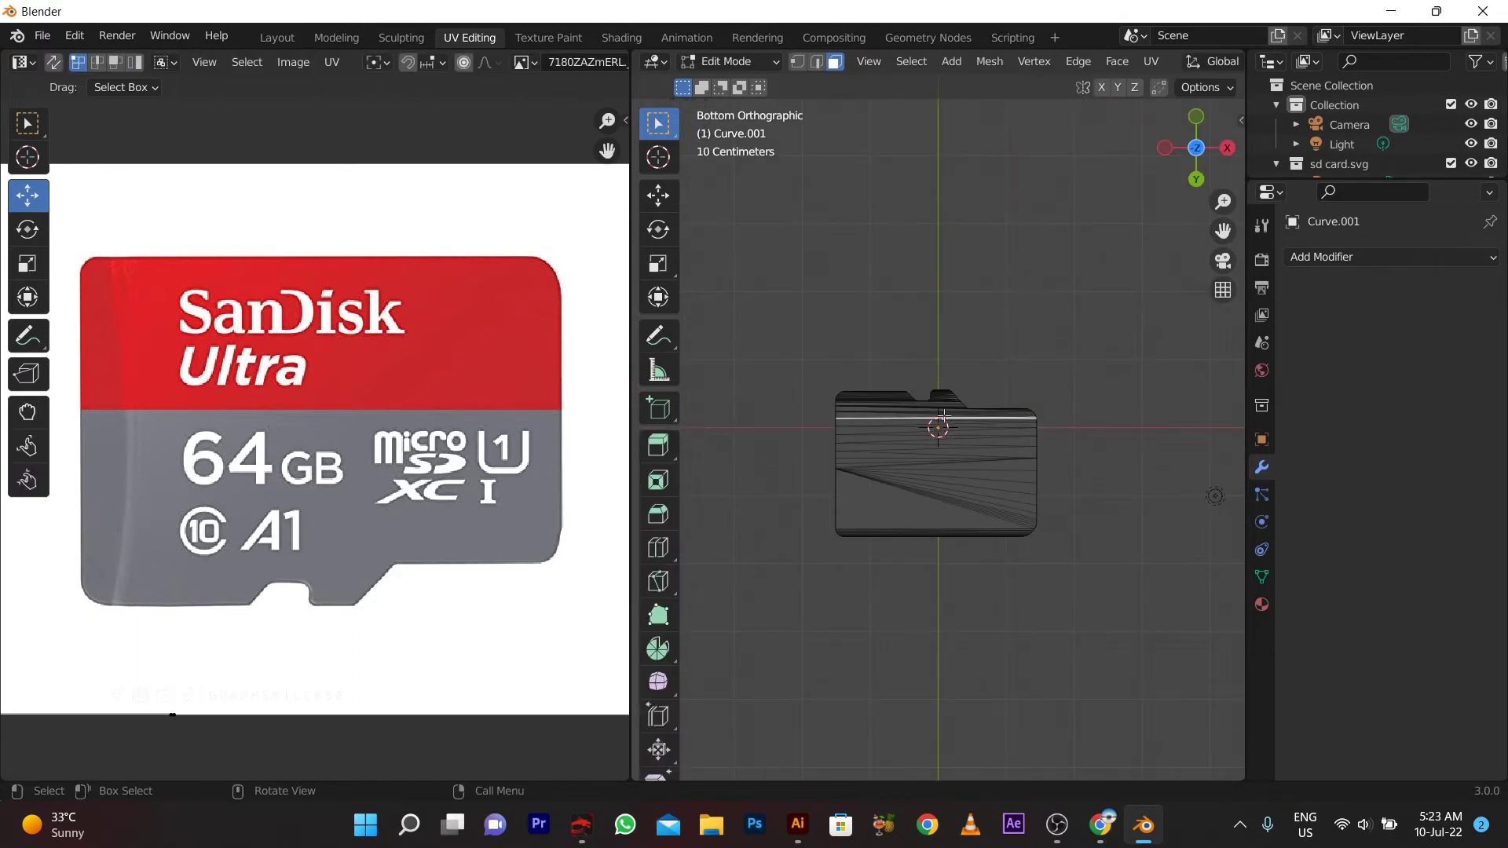
pyautogui.moveTo(771, 335); pyautogui.dragTo(1169, 715)
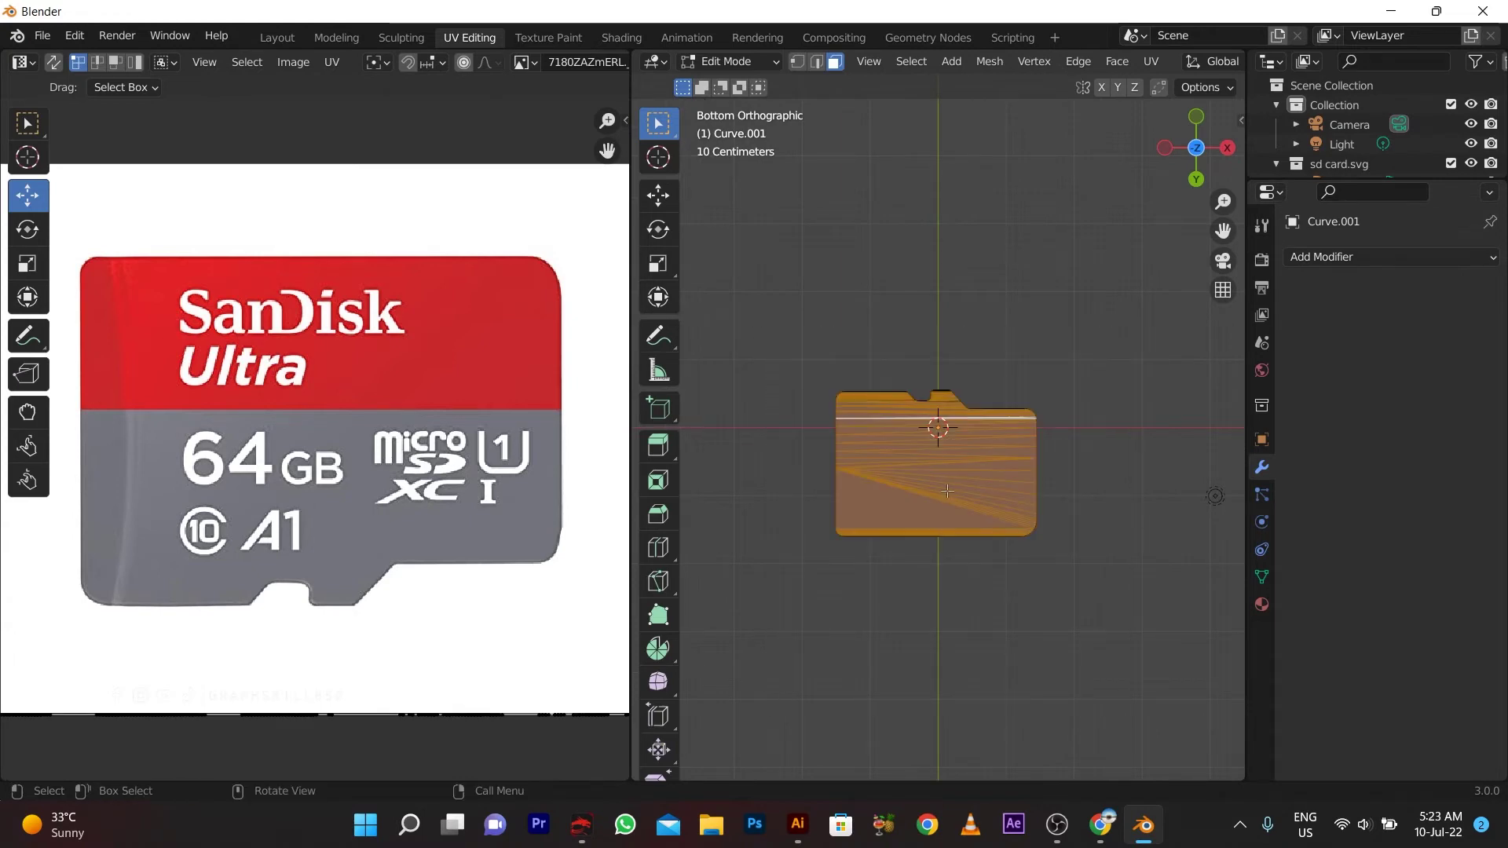
pyautogui.click(1262, 604)
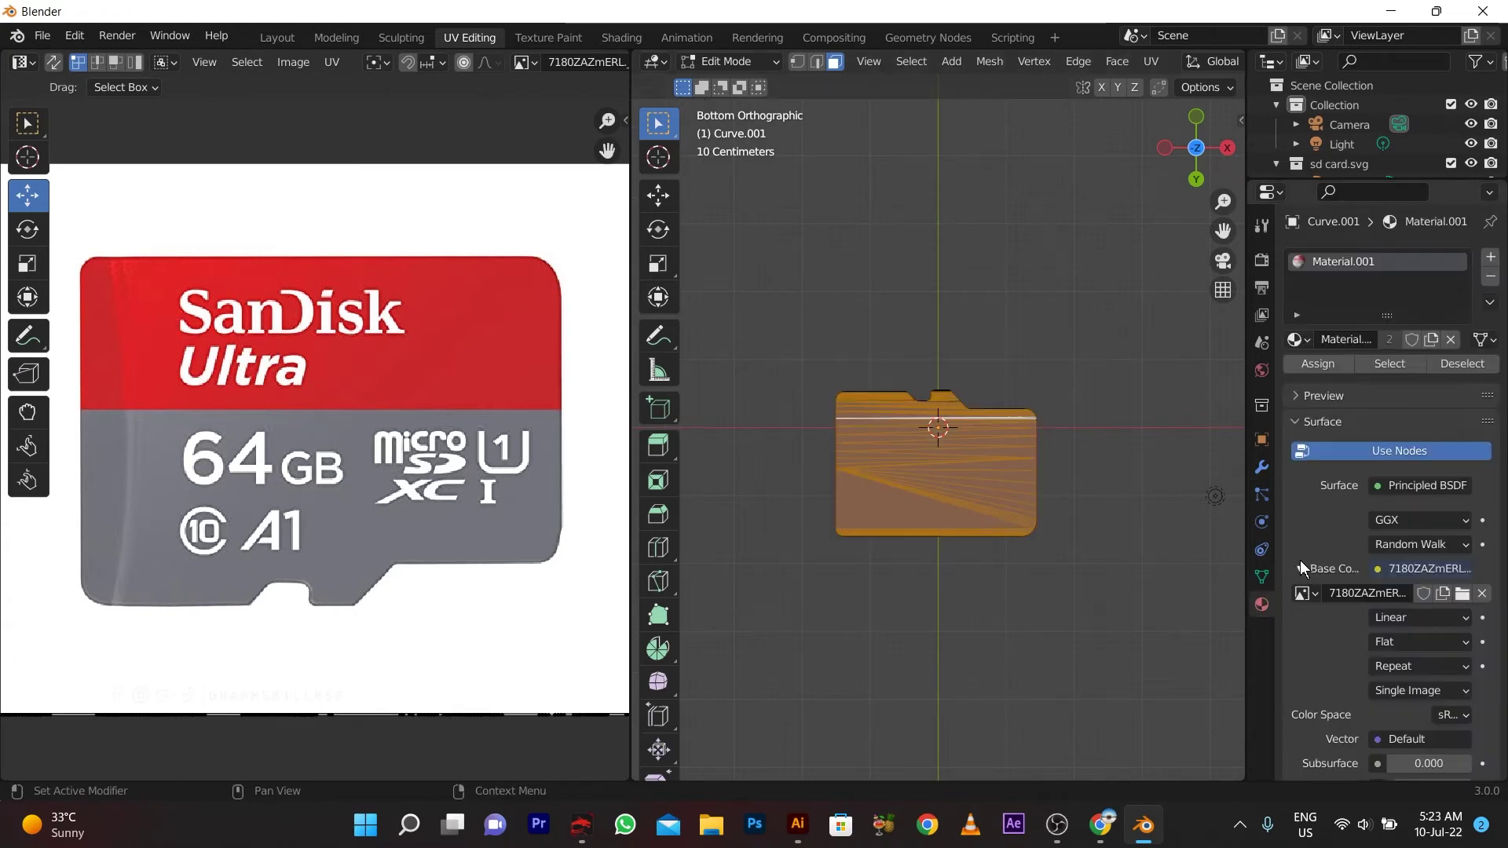
pyautogui.click(1490, 258)
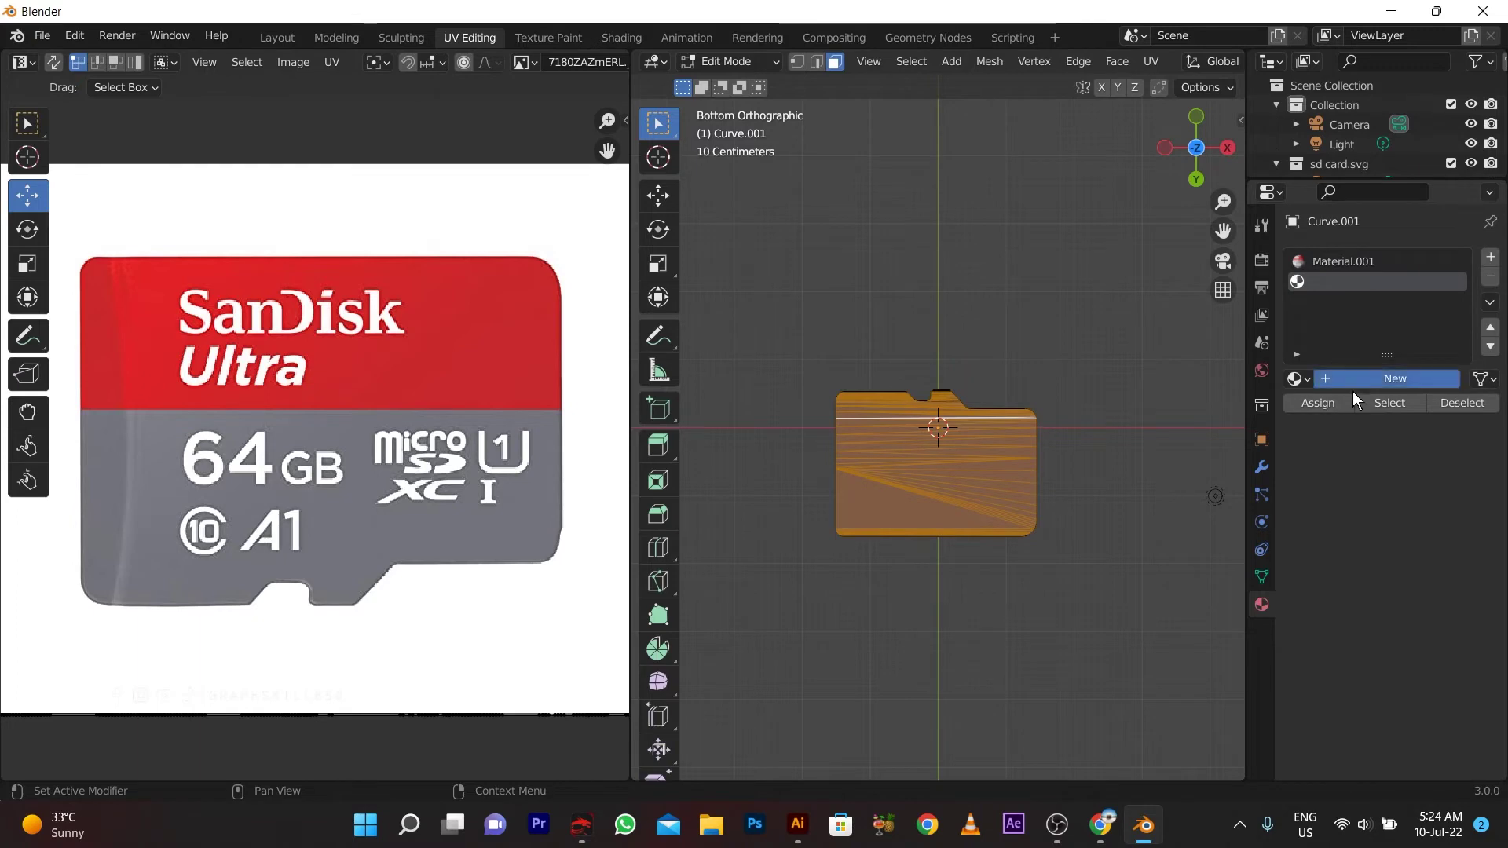
pyautogui.click(1371, 379)
# Step: Set Material.002's Base Color to an Image Texture
pyautogui.click(1377, 610)
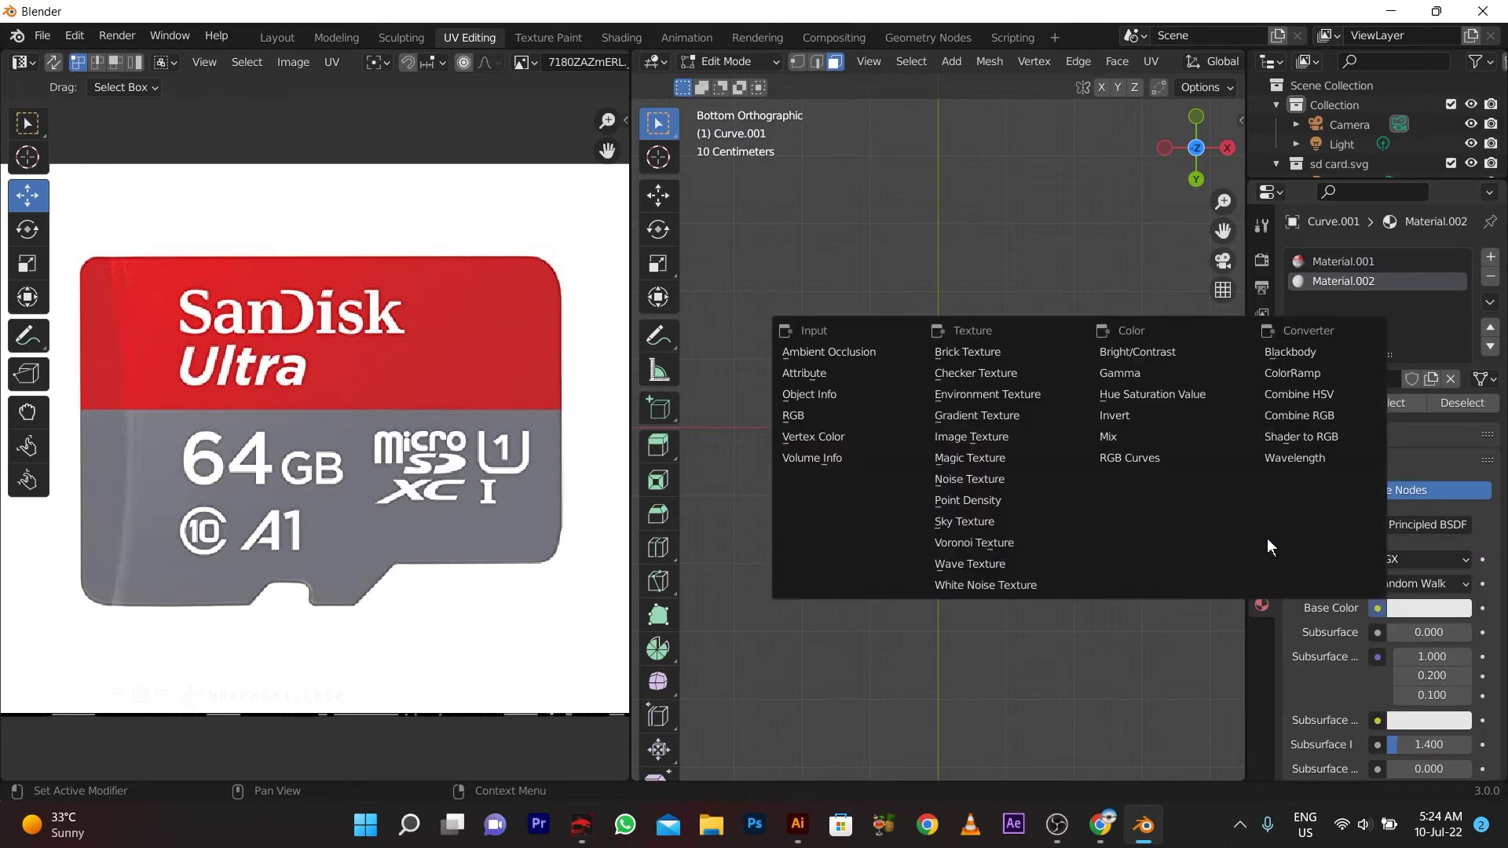
pyautogui.click(973, 438)
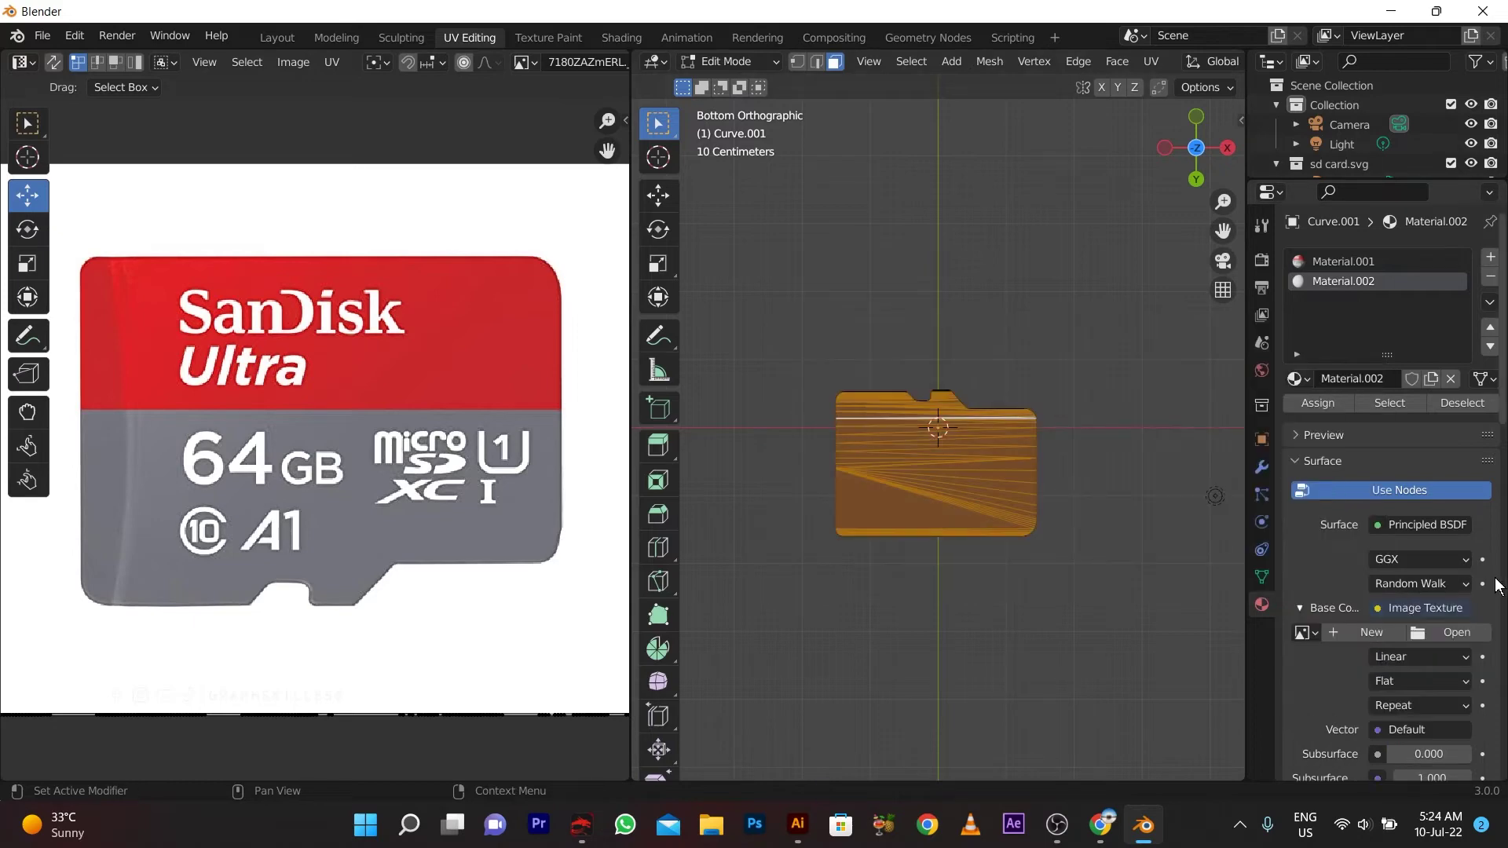
pyautogui.click(1429, 635)
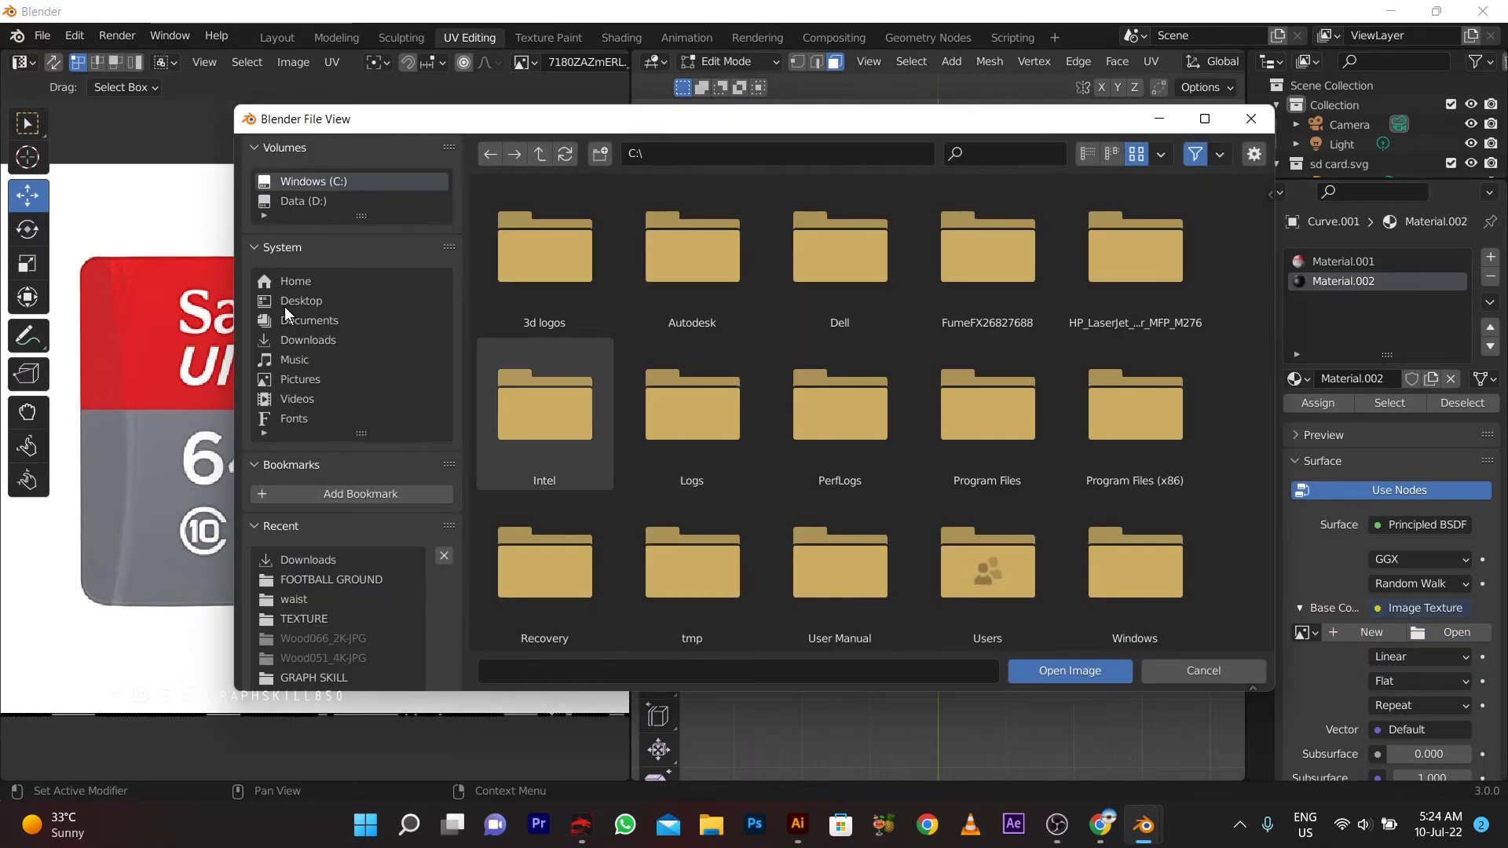
# Step: Load Untitled-1-02.png from the Downloads folder into Material.002's Image Texture
pyautogui.click(304, 343)
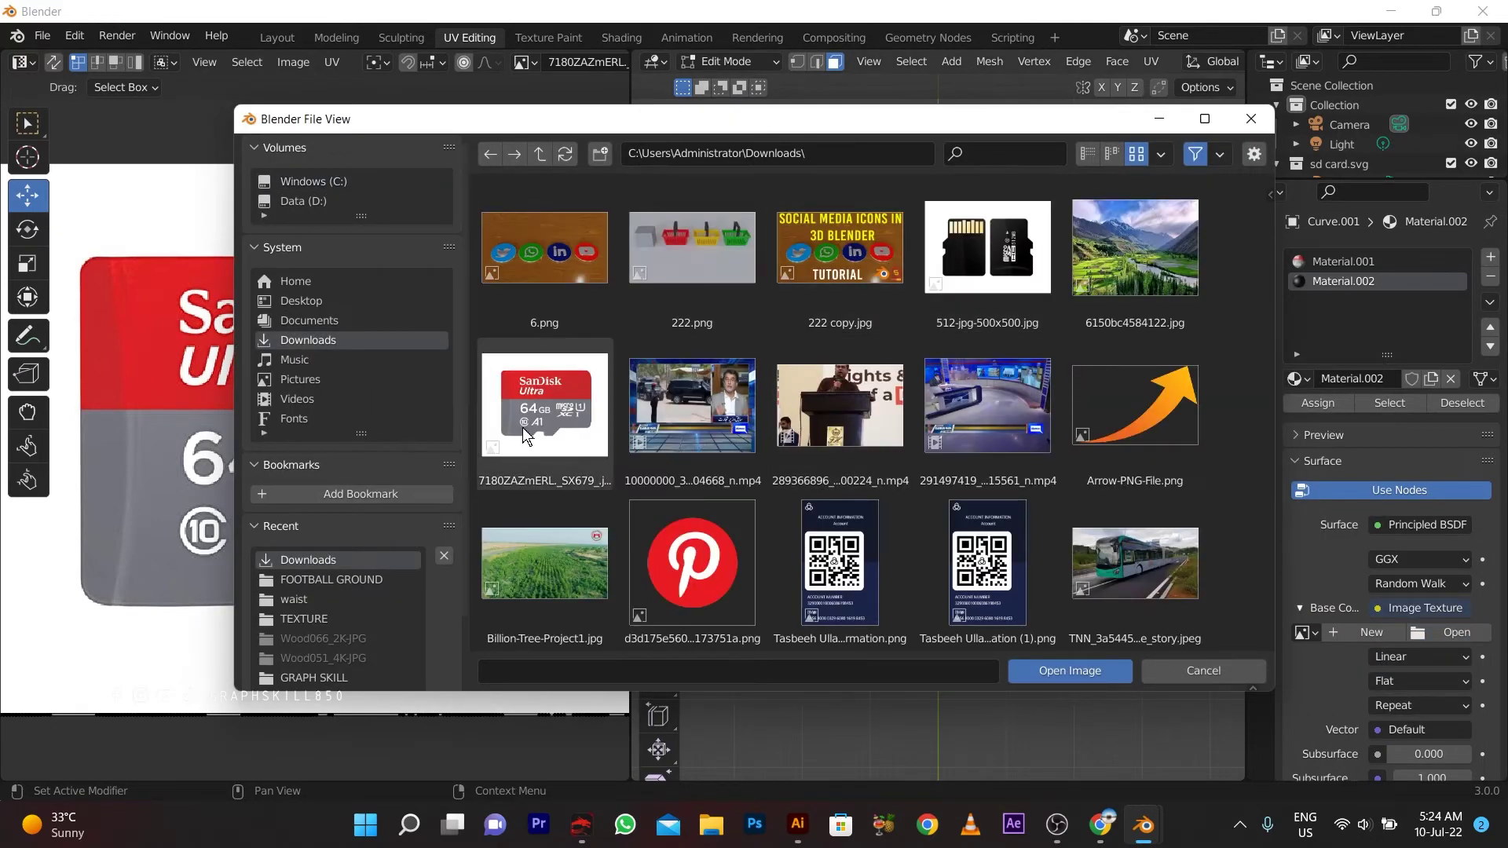
pyautogui.scroll(-2, 778, 440)
pyautogui.scroll(-2, 815, 430)
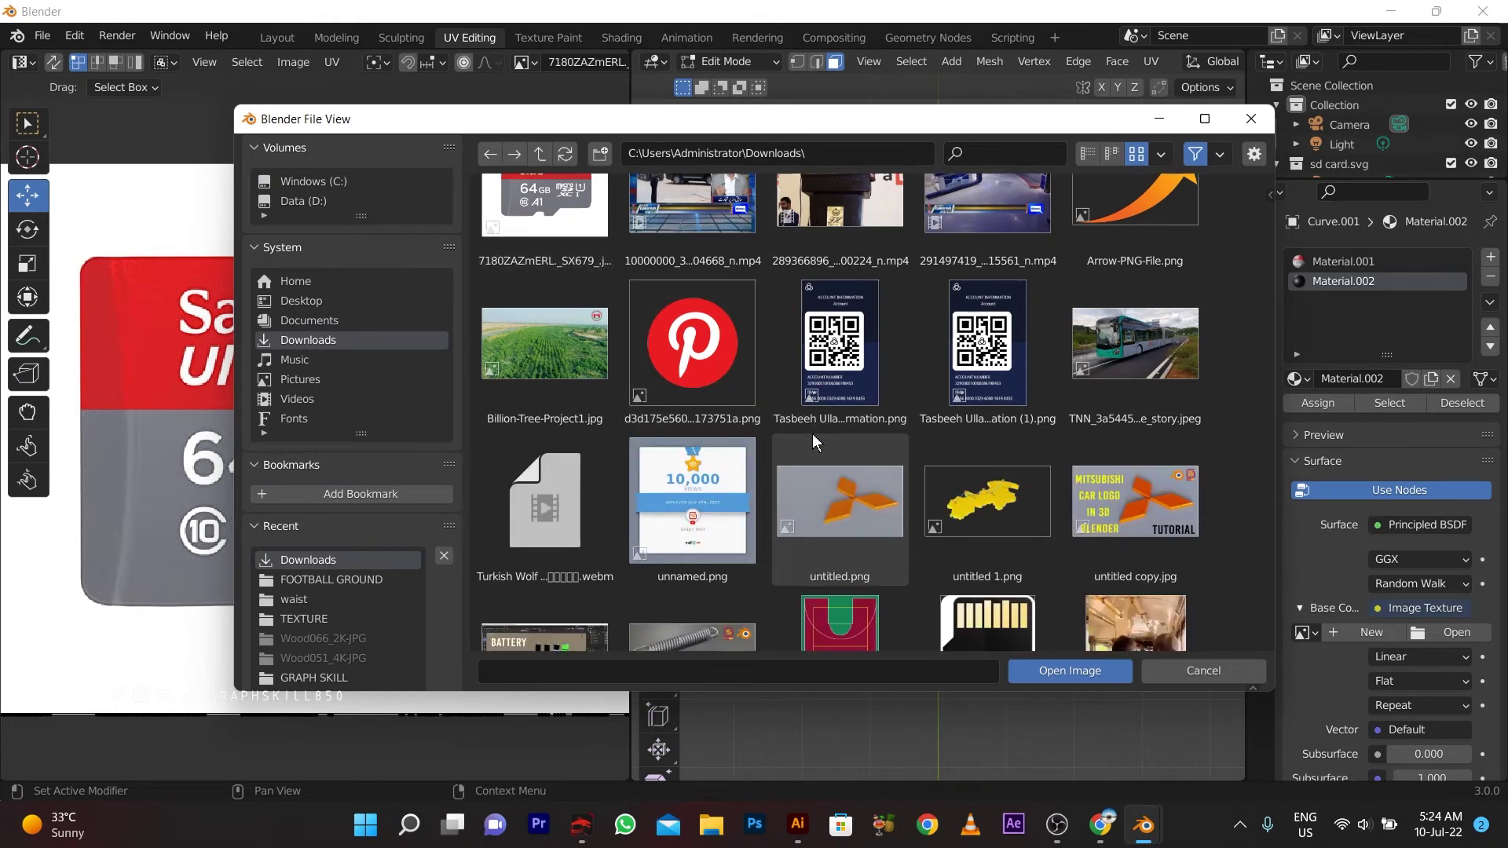
pyautogui.doubleClick(965, 511)
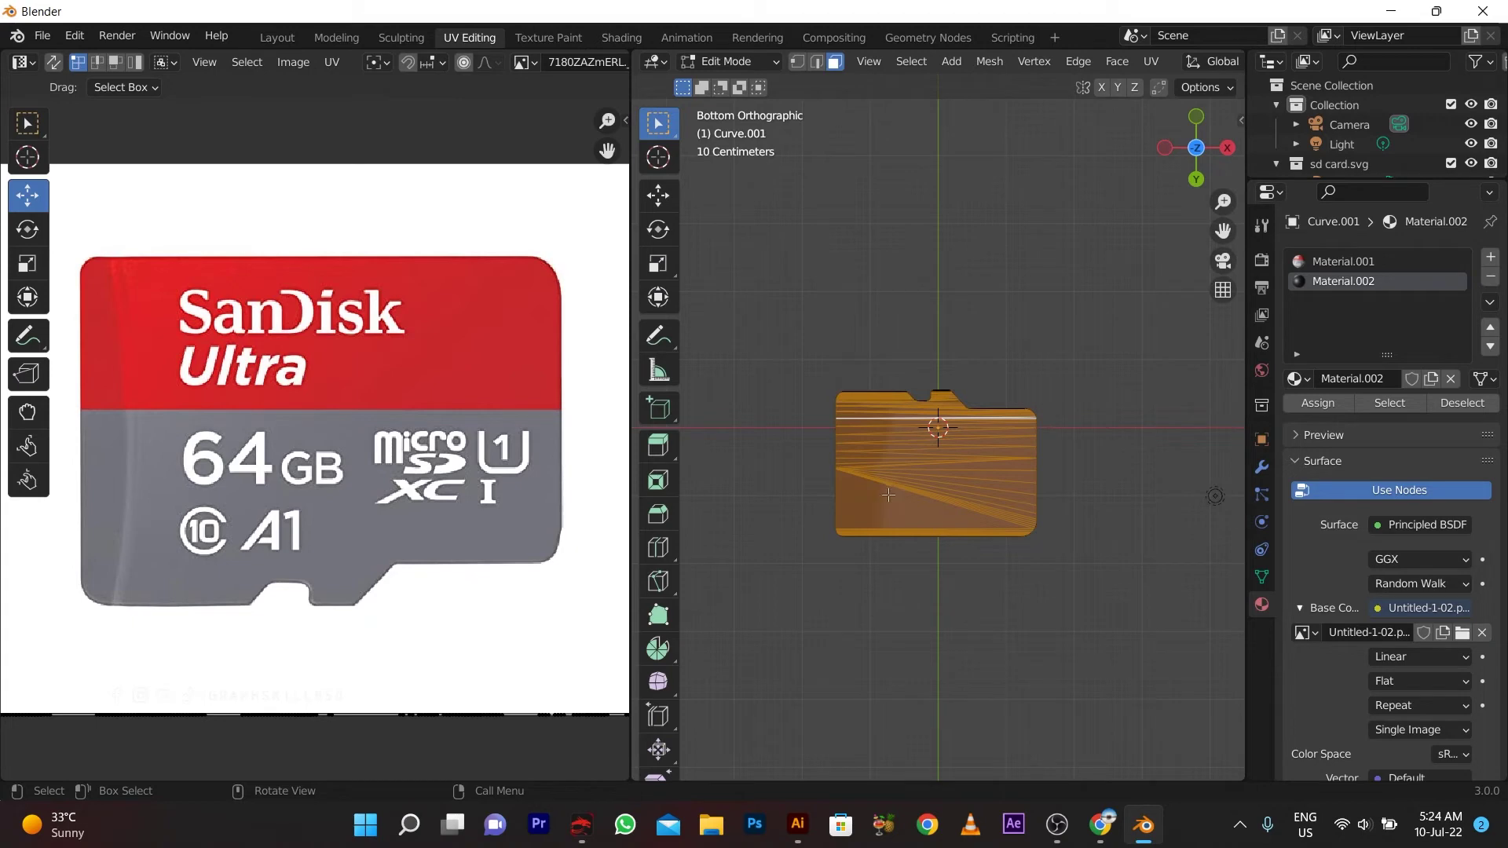
# Step: Display the Untitled-1-02.png contacts image in the UV editor
pyautogui.press('u')
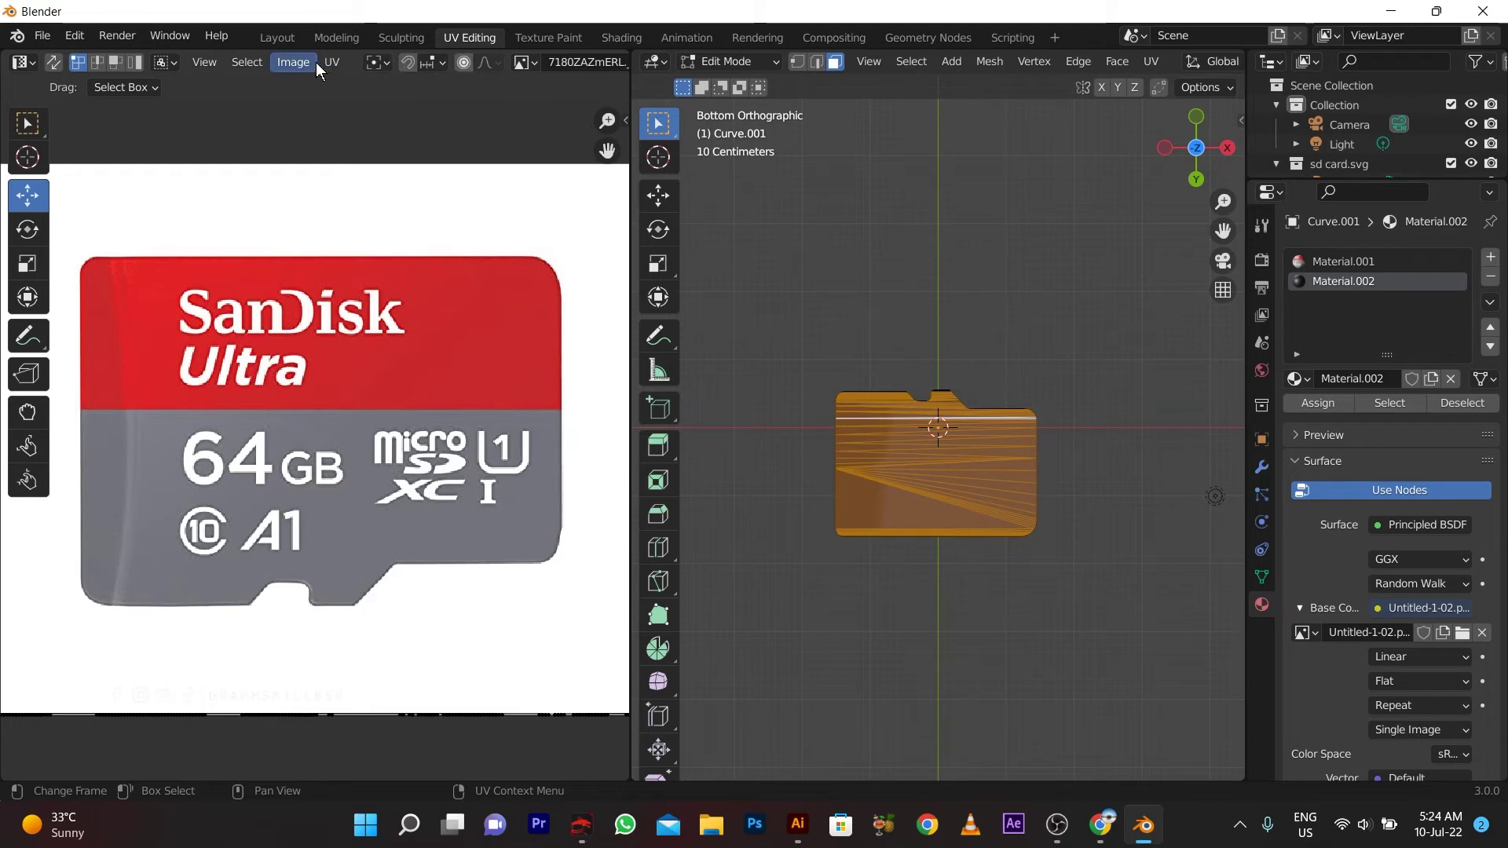
pyautogui.click(524, 62)
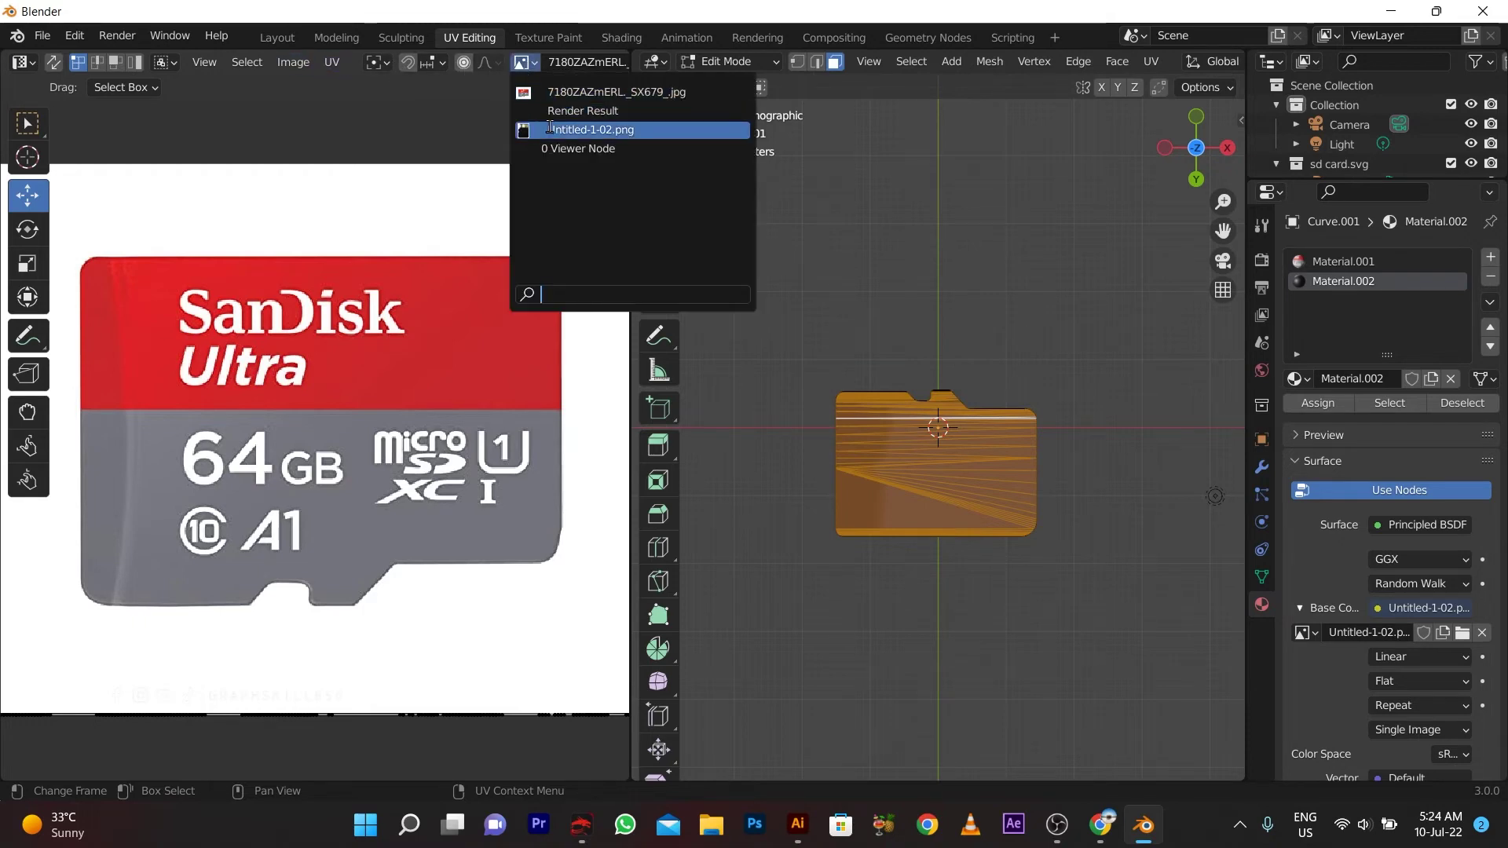
pyautogui.click(590, 130)
pyautogui.scroll(-4, 332, 374)
pyautogui.scroll(-4, 346, 384)
pyautogui.scroll(2, 746, 377)
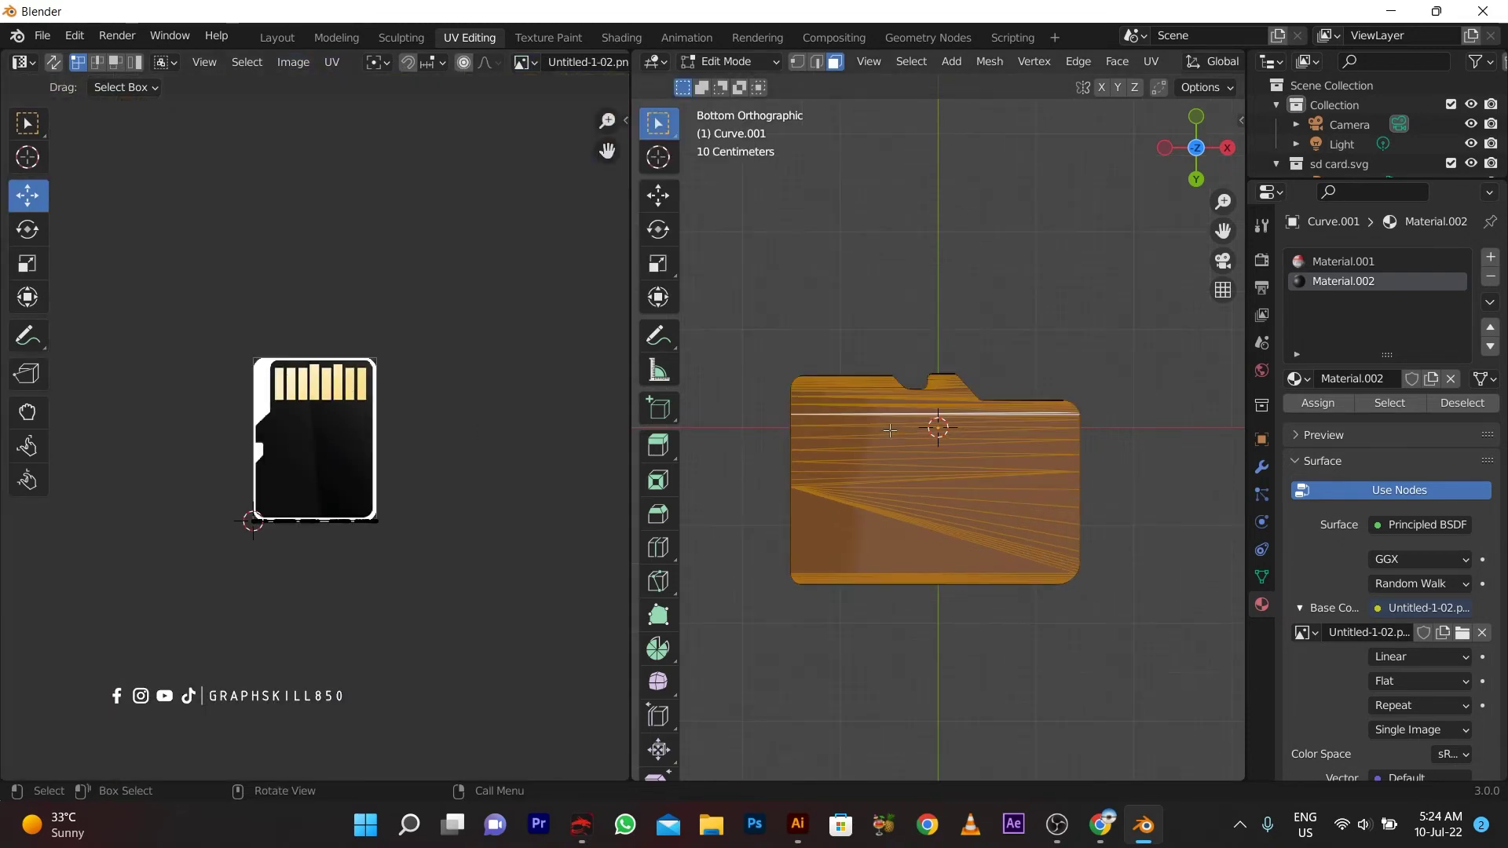
# Step: Project the underside faces' UVs from the bottom view onto the image
pyautogui.press('u')
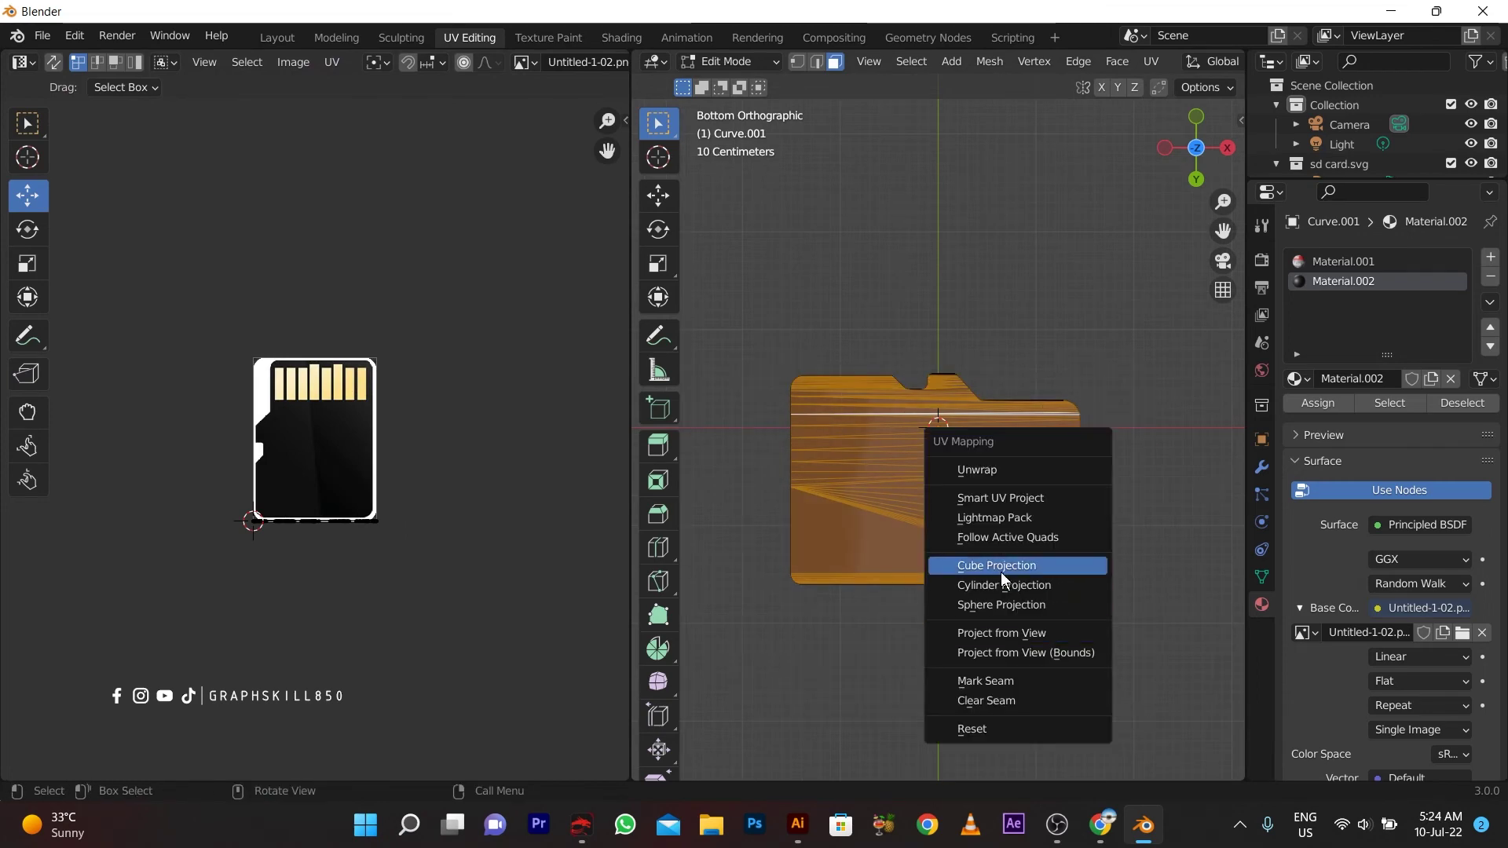
pyautogui.click(977, 470)
pyautogui.press('u')
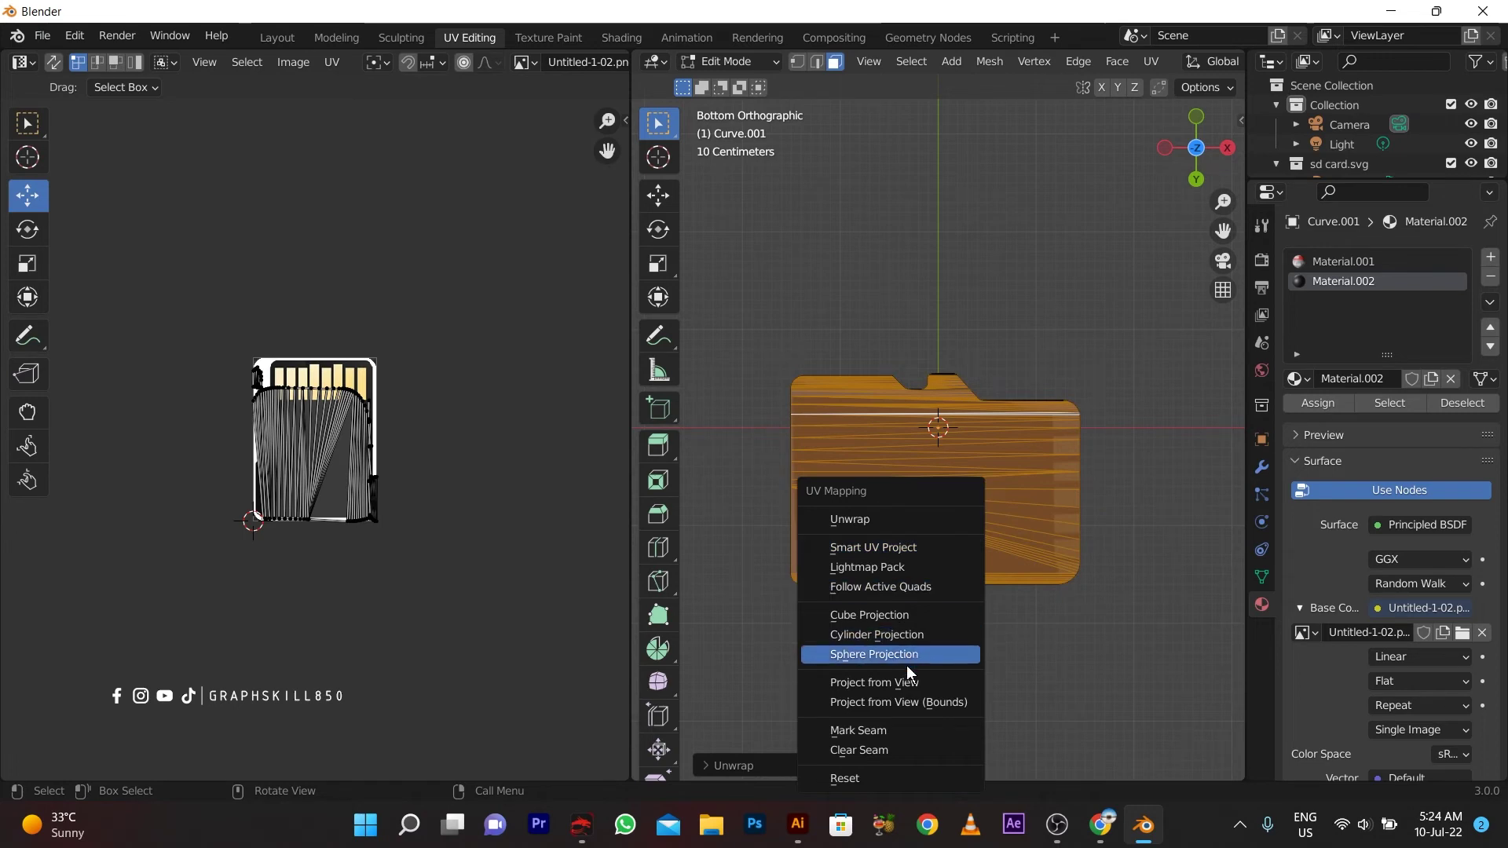
pyautogui.click(911, 680)
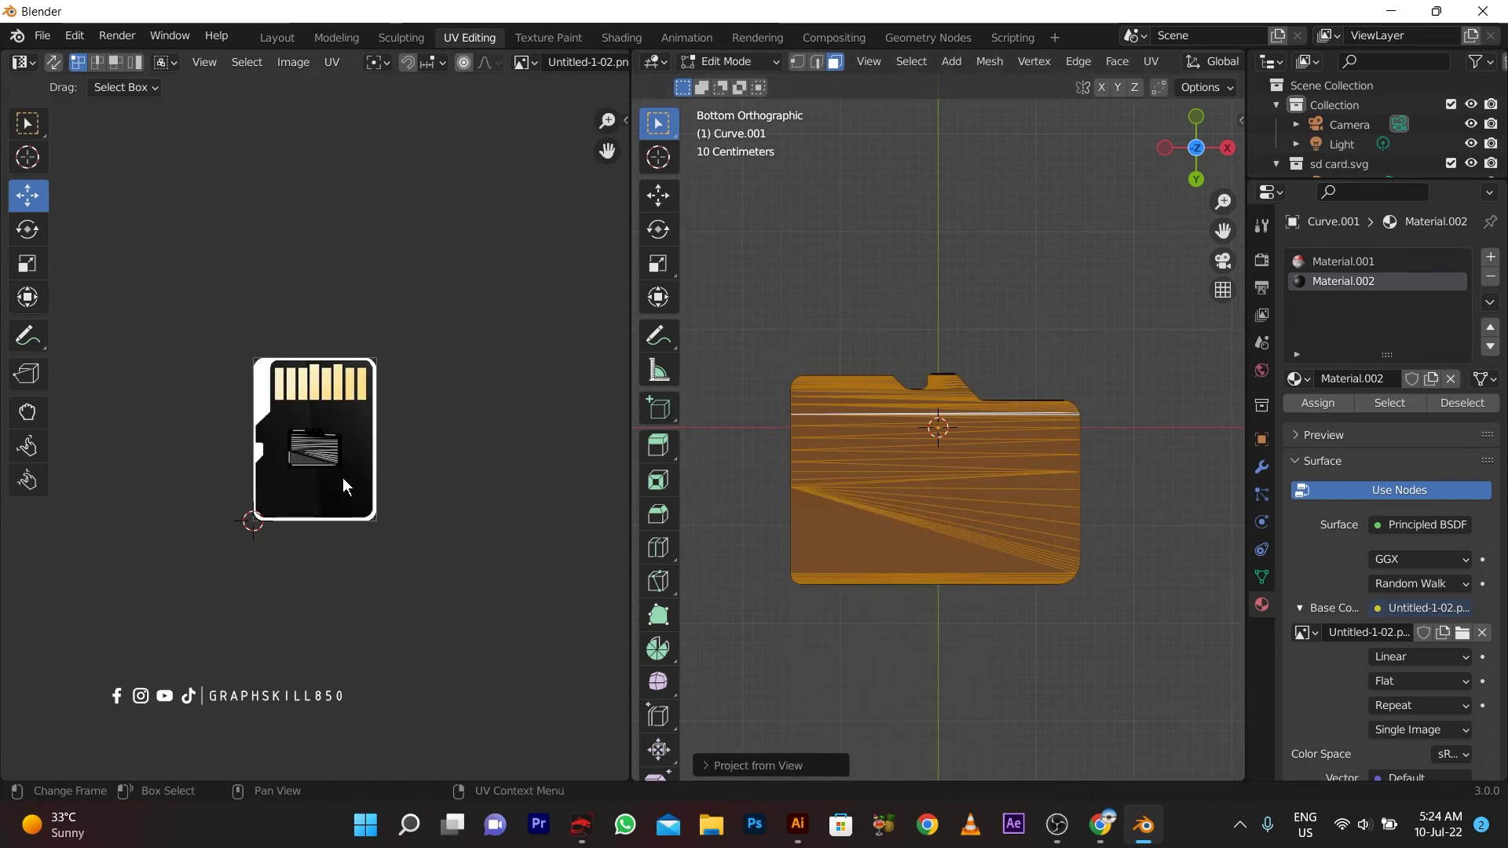
# Step: Select the projected UV island, enlarge it and rotate it 90°
pyautogui.moveTo(185, 367); pyautogui.dragTo(478, 569)
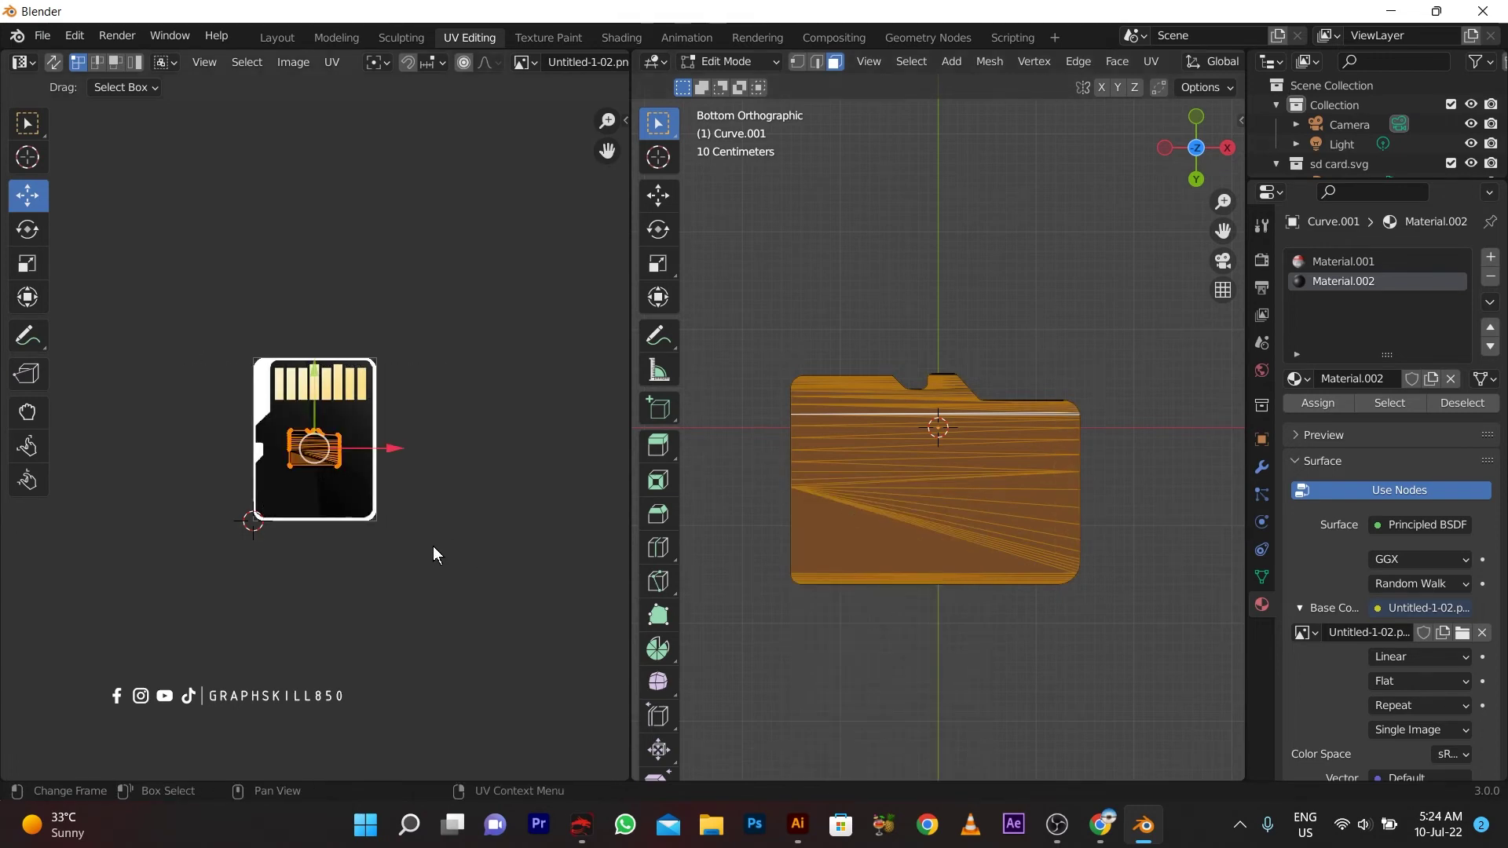
pyautogui.press('s')
pyautogui.click(539, 613)
pyautogui.scroll(3, 247, 421)
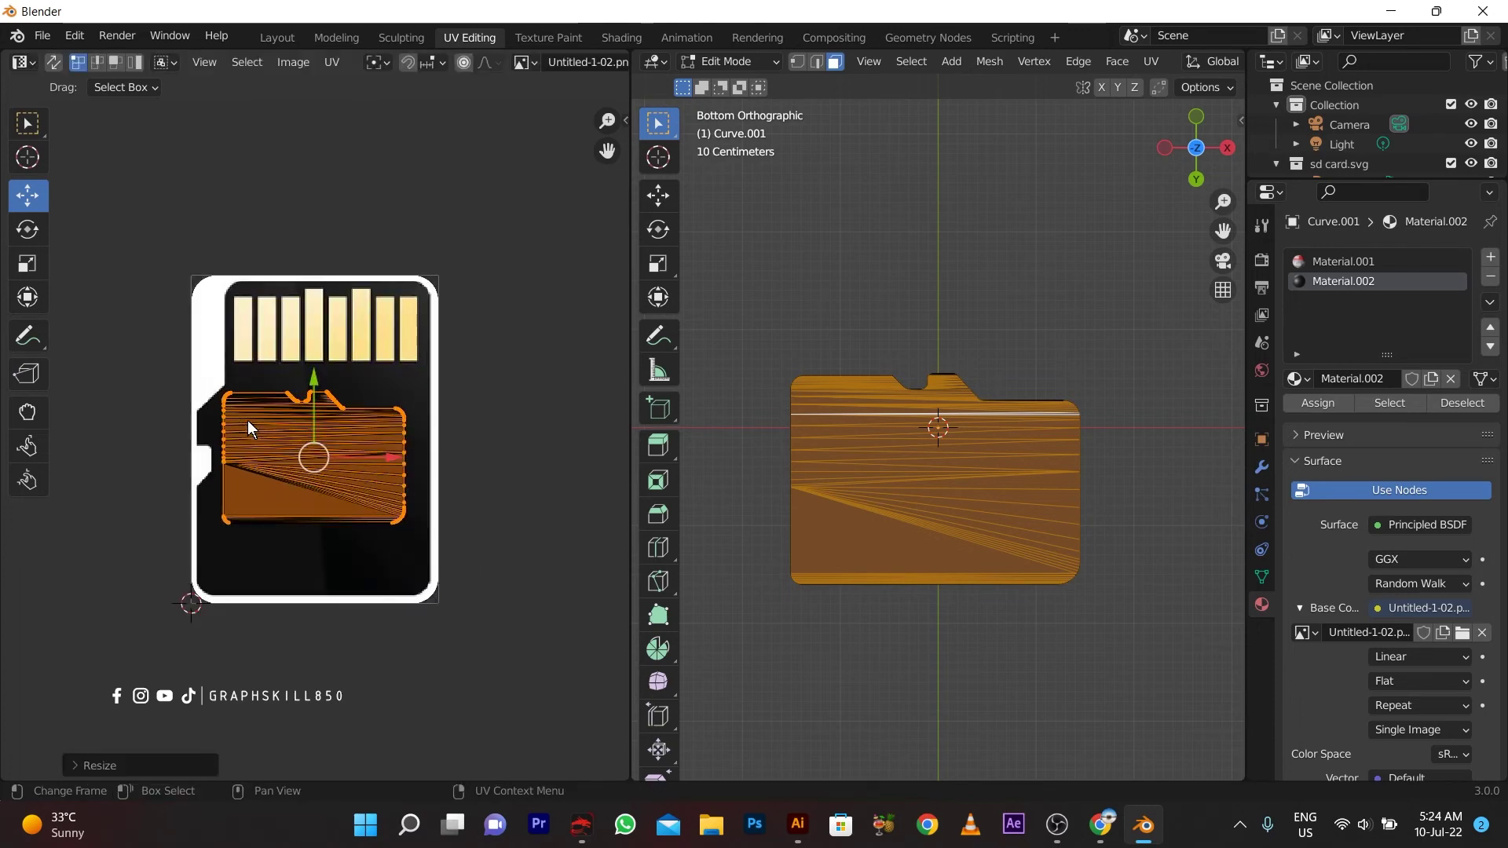
pyautogui.press('r')
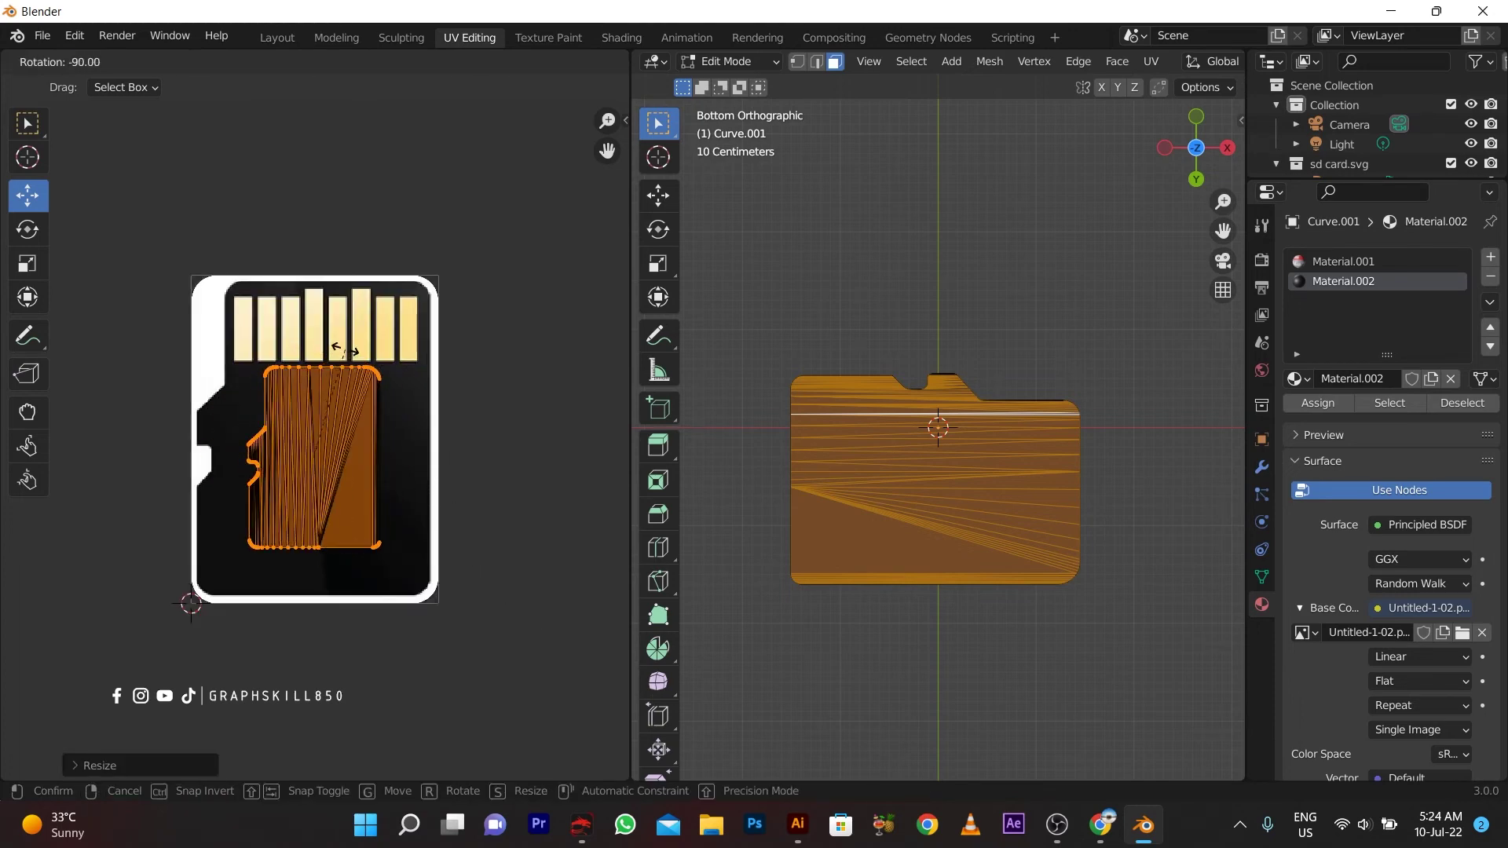
pyautogui.click(345, 350)
# Step: Rescale and reposition the UV island so it covers the contacts image
pyautogui.press('s')
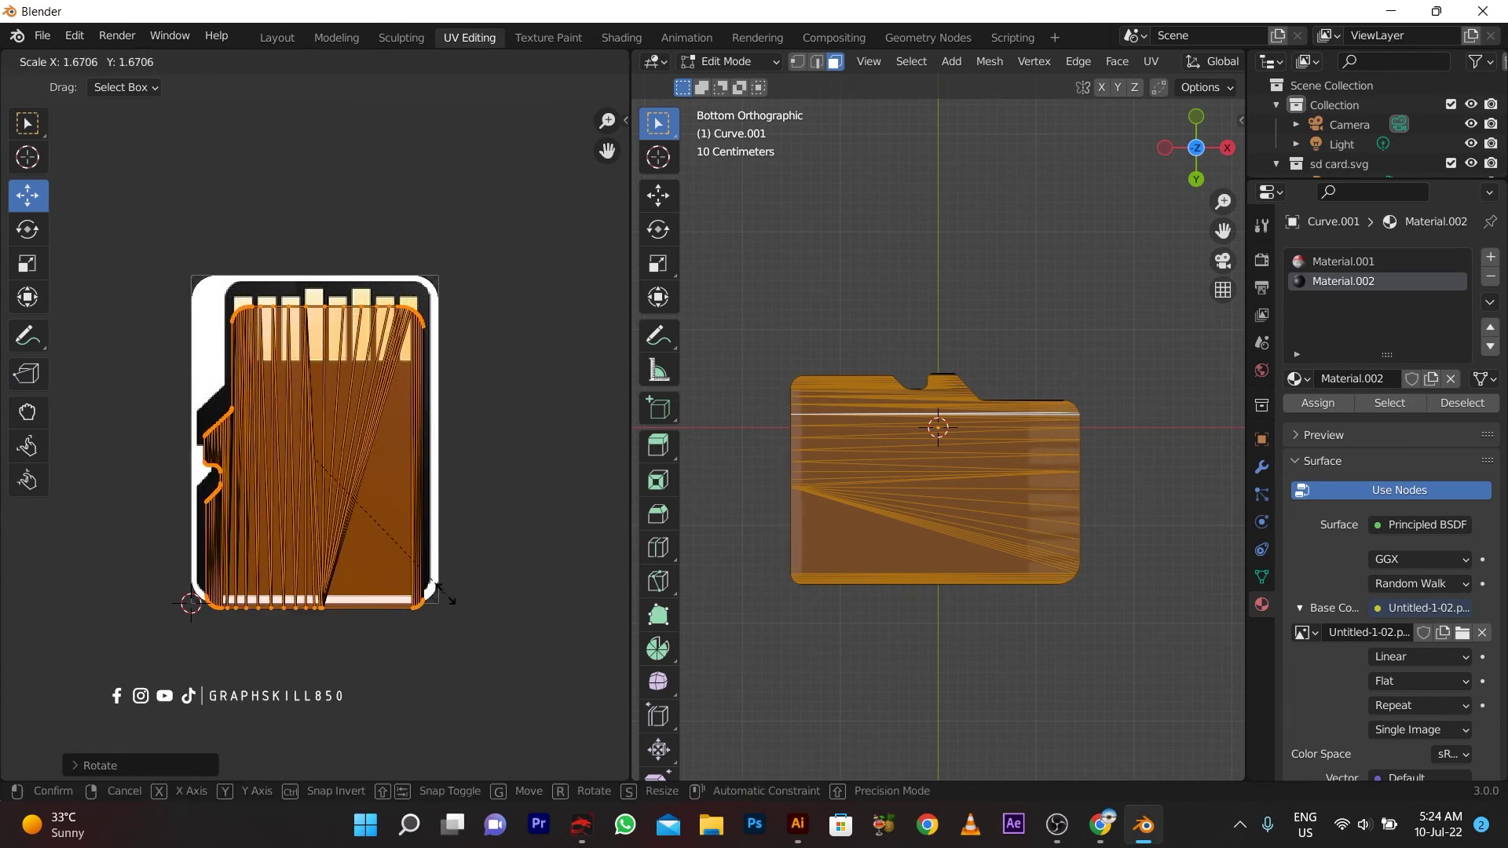
pyautogui.click(310, 388)
pyautogui.press('g')
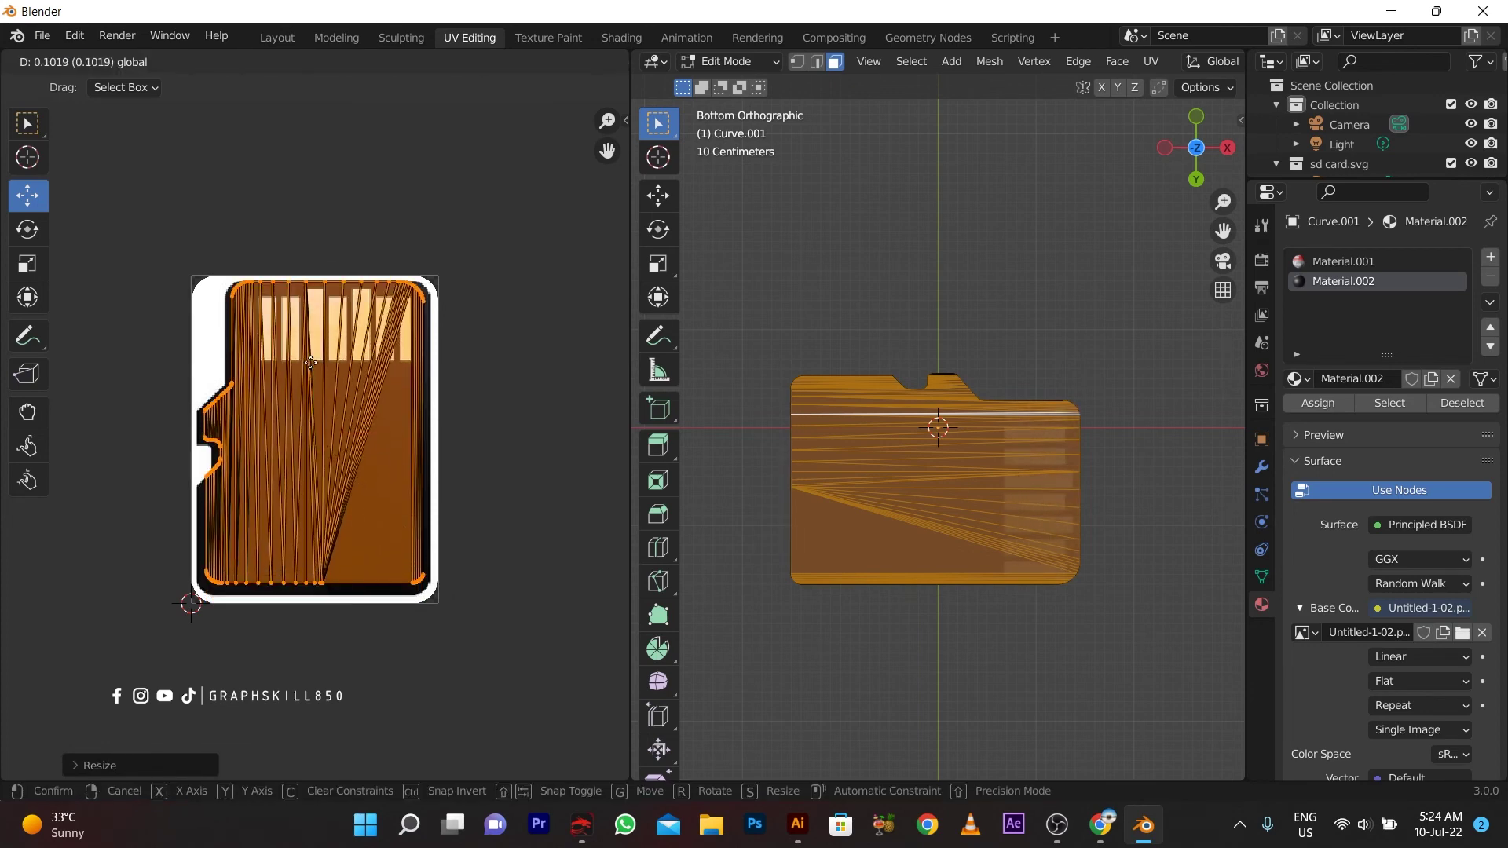
pyautogui.click(310, 366)
pyautogui.press('s')
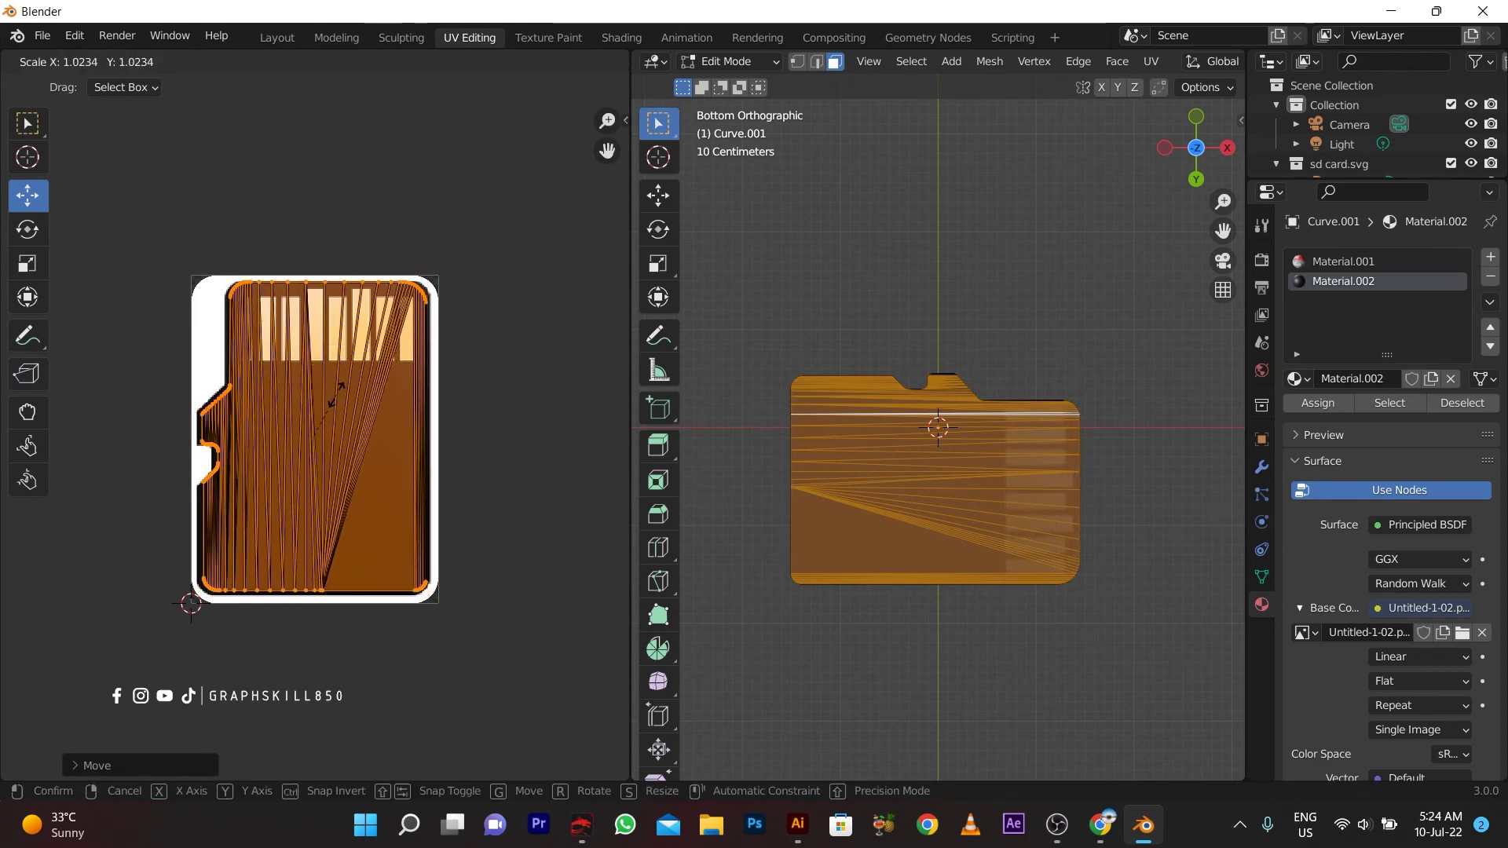
pyautogui.click(336, 393)
pyautogui.scroll(1, 323, 414)
pyautogui.scroll(1, 352, 438)
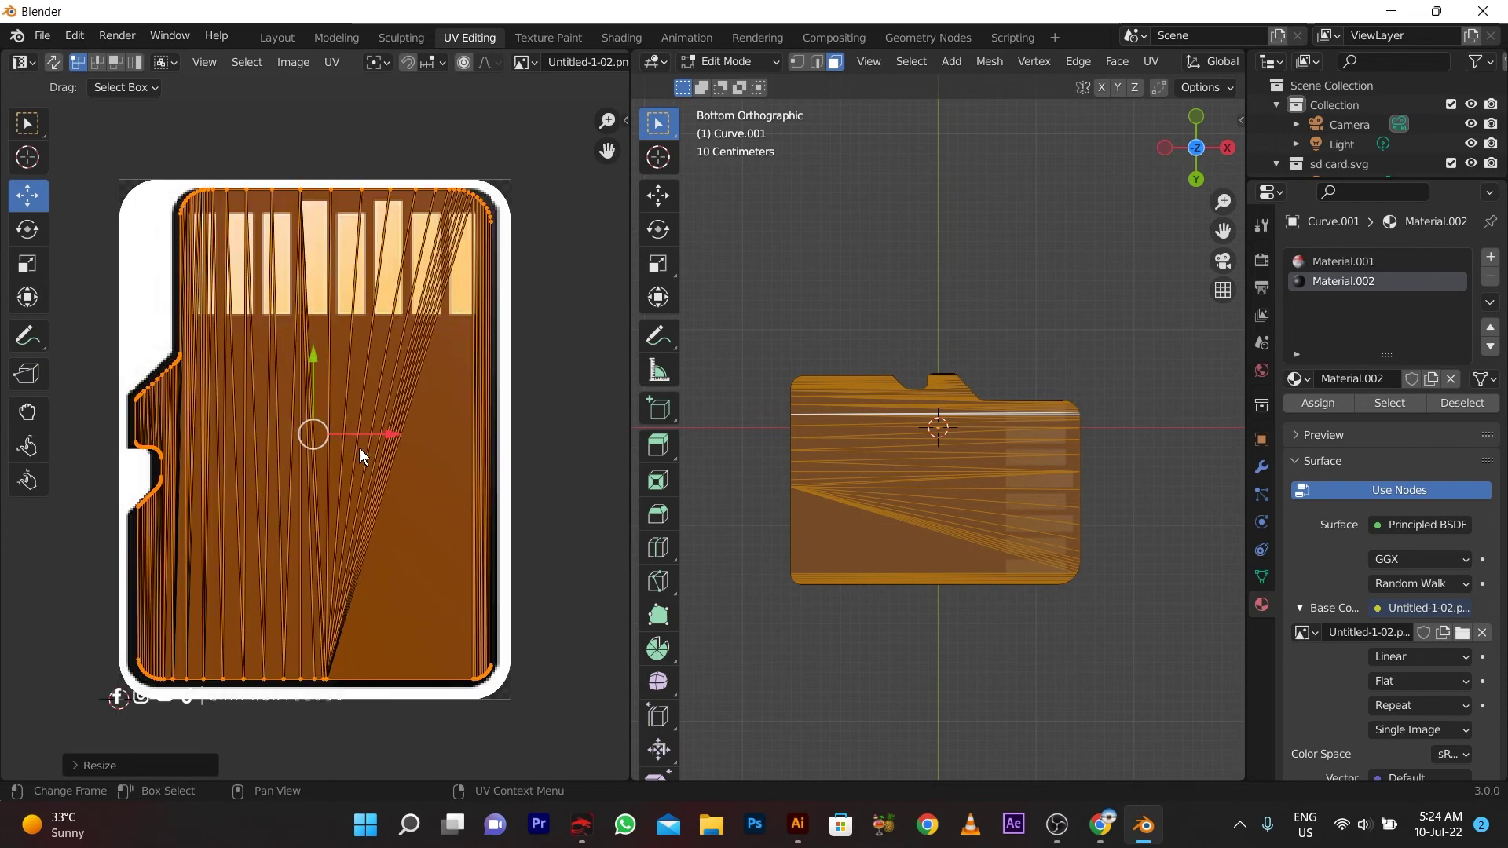
# Step: Box-select the whole UV island, nudge it into line with the image, and return to Object Mode
pyautogui.press('b')
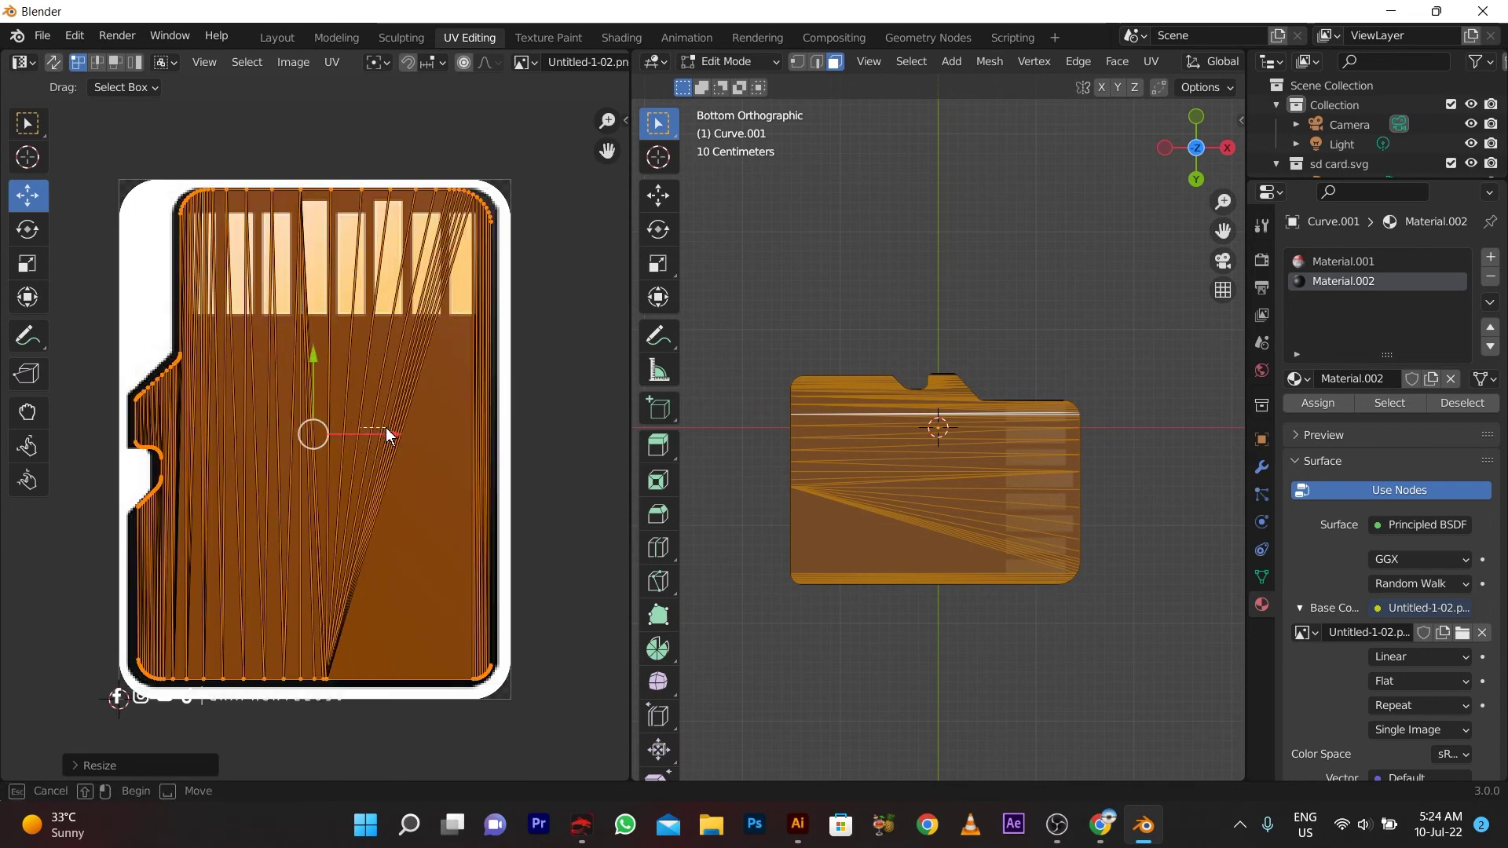
pyautogui.scroll(-3, 346, 401)
pyautogui.moveTo(163, 245); pyautogui.dragTo(467, 668)
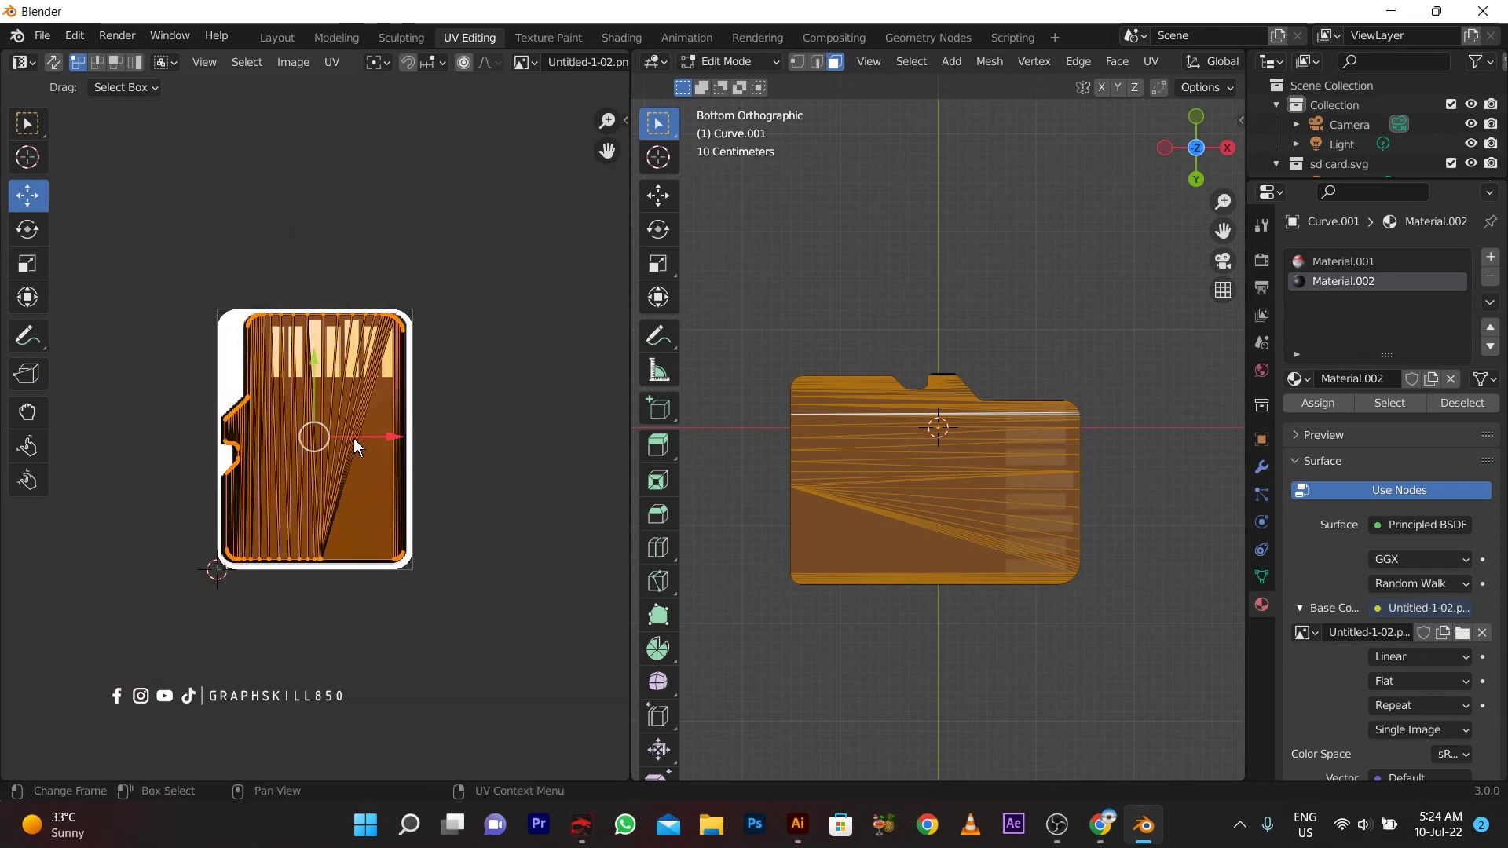
pyautogui.moveTo(354, 438); pyautogui.dragTo(355, 437)
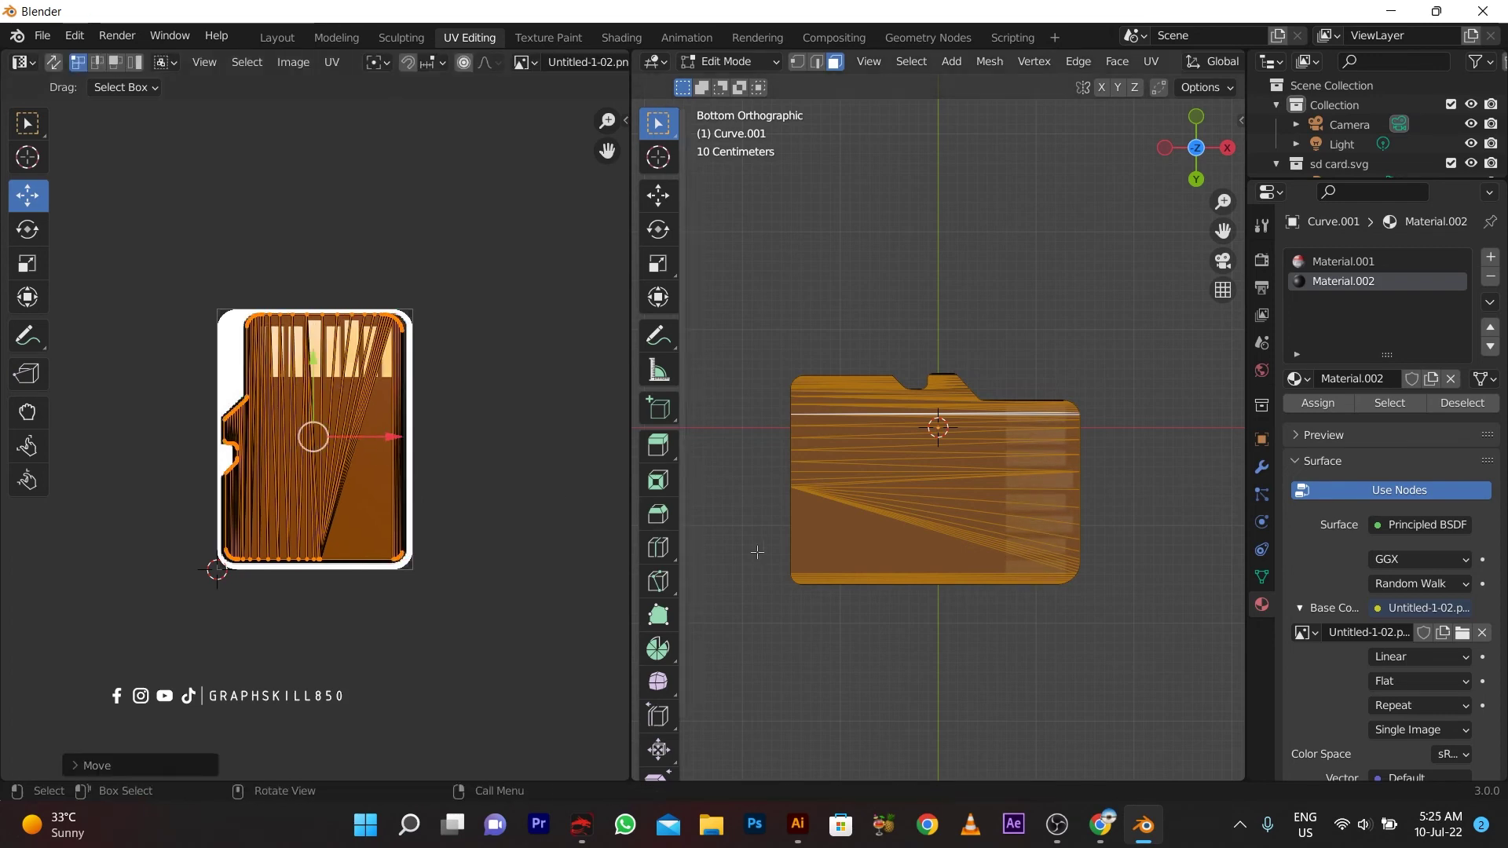
pyautogui.press('Tab')
pyautogui.scroll(-1, 855, 498)
# Step: Switch to the Layout workspace and orbit around the textured card
pyautogui.moveTo(854, 498)
pyautogui.mouseDown(button='middle')
pyautogui.moveTo(787, 572)
pyautogui.moveTo(705, 554)
pyautogui.mouseUp(button='middle')
pyautogui.click(271, 37)
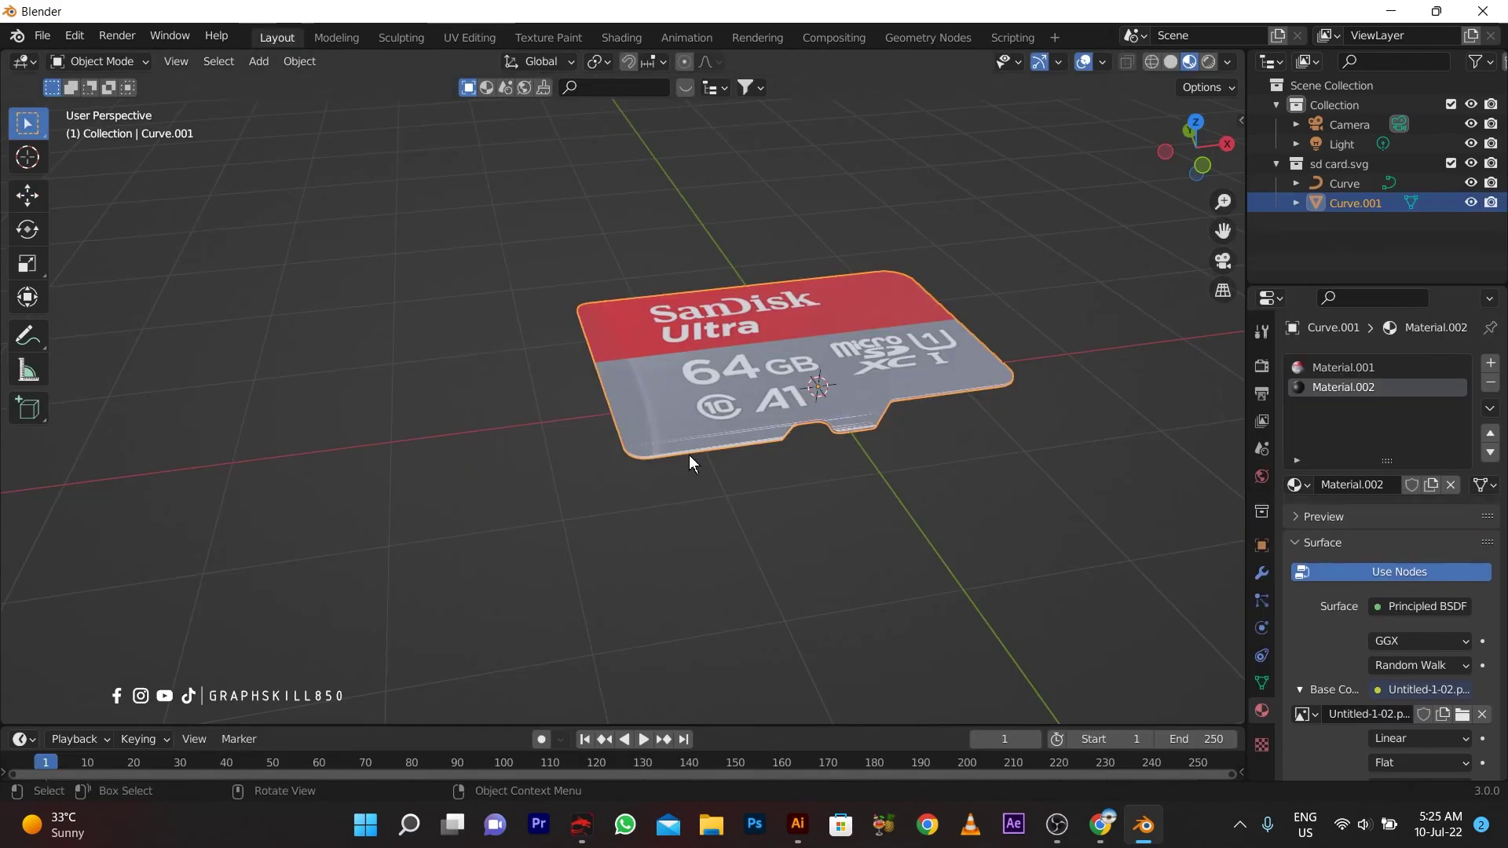
pyautogui.moveTo(690, 455)
pyautogui.mouseDown(button='middle')
pyautogui.moveTo(404, 421)
pyautogui.moveTo(505, 243)
pyautogui.moveTo(576, 438)
pyautogui.moveTo(613, 492)
pyautogui.moveTo(650, 440)
pyautogui.moveTo(614, 422)
pyautogui.moveTo(1137, 553)
pyautogui.mouseUp(button='middle')
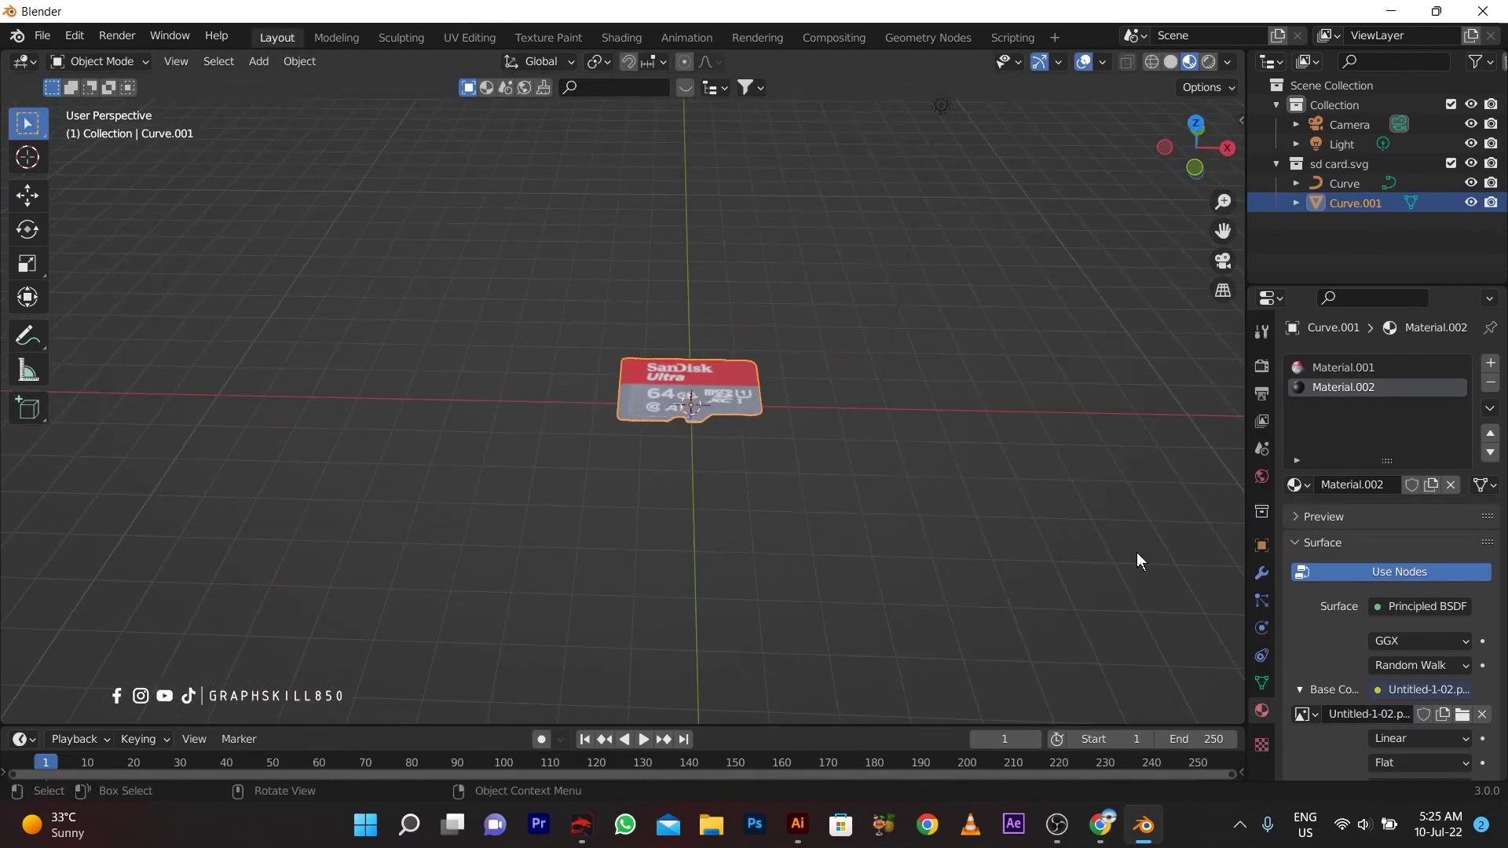
# Step: Give Material.001 Metallic 0.908 and Roughness 0.261 for a glossier metallic finish
pyautogui.click(1365, 372)
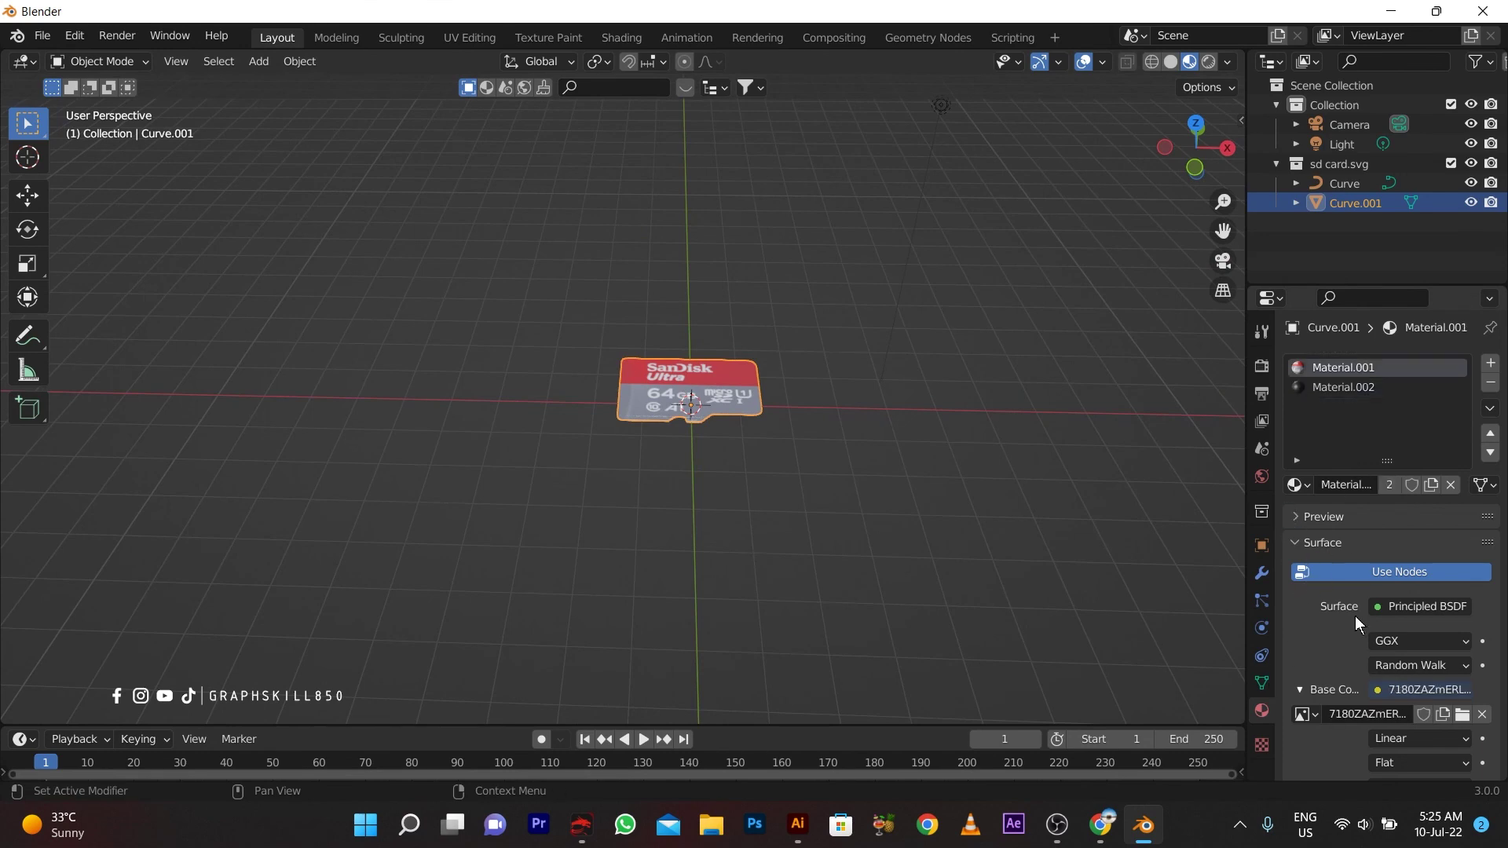
pyautogui.scroll(-4, 1352, 645)
pyautogui.scroll(-4, 1351, 695)
pyautogui.scroll(-3, 1350, 695)
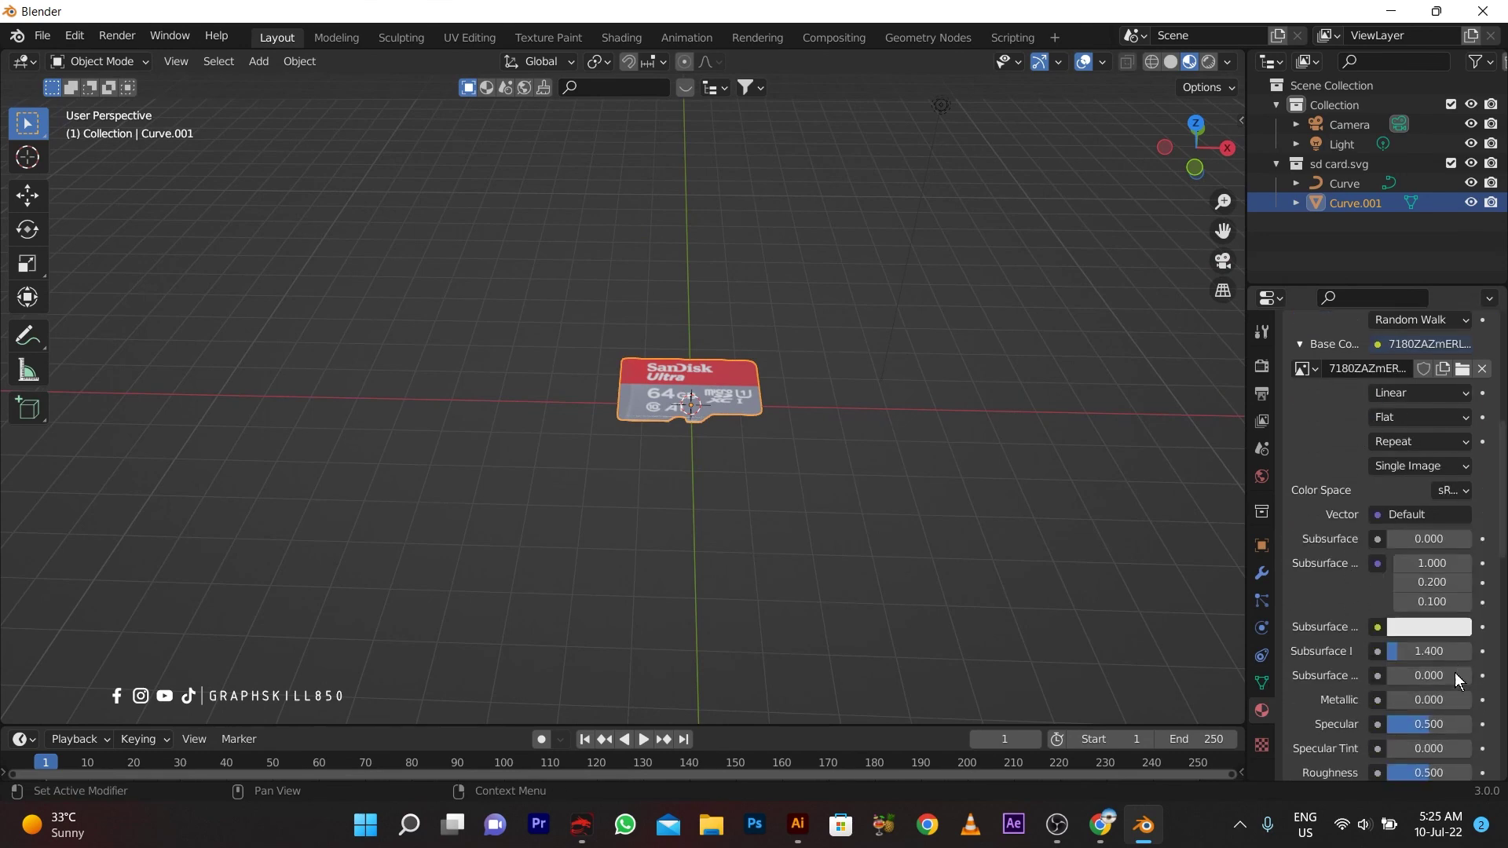
pyautogui.moveTo(1408, 699); pyautogui.dragTo(1465, 700)
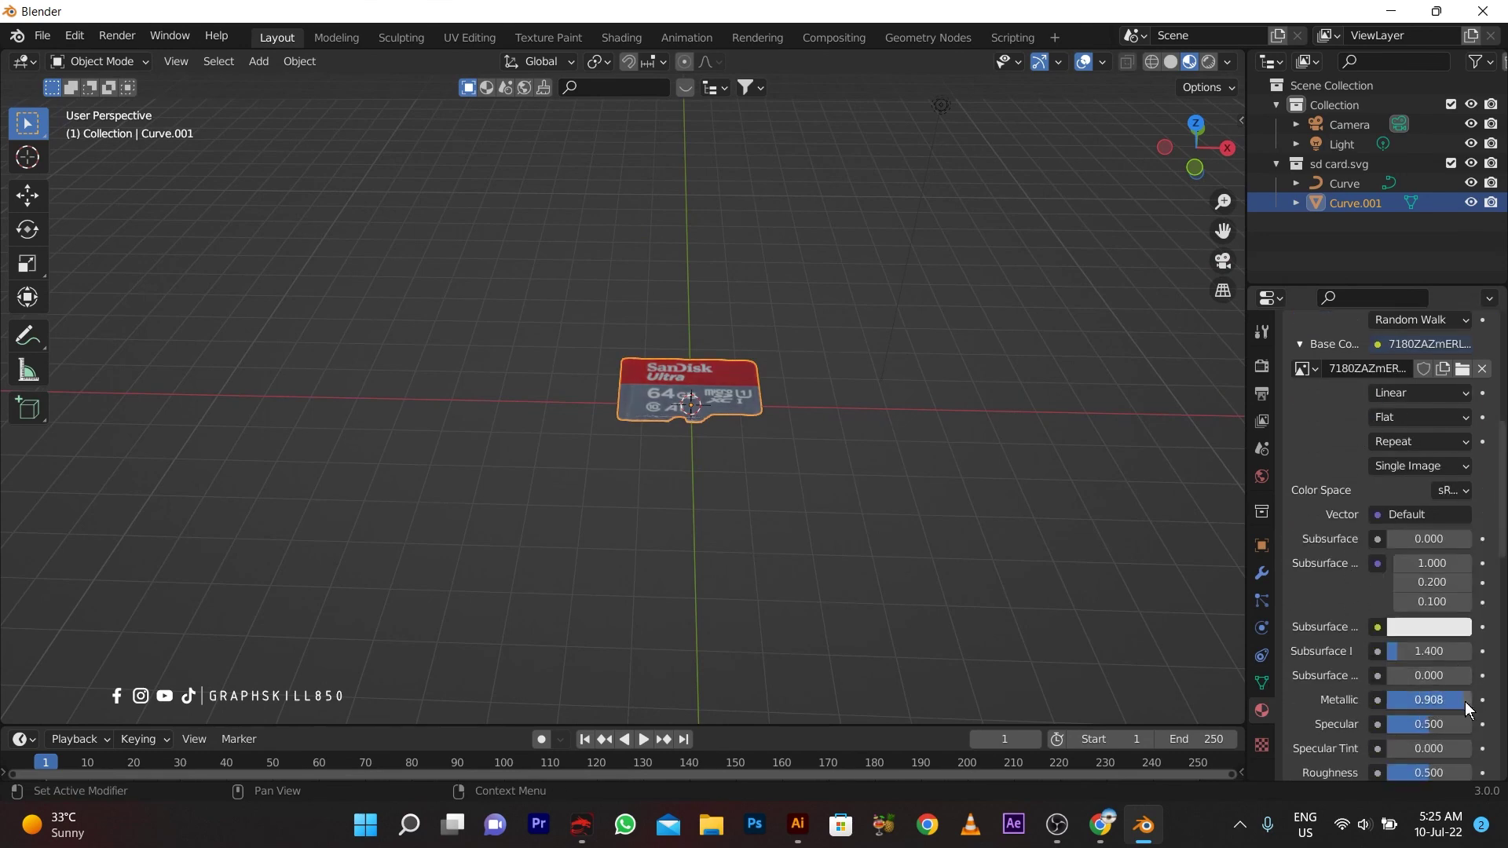
pyautogui.scroll(-4, 1446, 715)
pyautogui.moveTo(1411, 652)
pyautogui.mouseDown()
pyautogui.moveTo(1369, 653)
pyautogui.moveTo(1438, 647)
pyautogui.mouseUp()
pyautogui.moveTo(845, 485)
pyautogui.mouseDown(button='middle')
pyautogui.moveTo(410, 422)
pyautogui.moveTo(488, 447)
pyautogui.moveTo(724, 204)
pyautogui.moveTo(704, 131)
pyautogui.moveTo(561, 264)
pyautogui.moveTo(748, 455)
pyautogui.moveTo(650, 401)
pyautogui.moveTo(628, 195)
pyautogui.moveTo(662, 443)
pyautogui.moveTo(616, 371)
pyautogui.moveTo(589, 226)
pyautogui.moveTo(704, 280)
pyautogui.mouseUp(button='middle')
pyautogui.scroll(3, 651, 401)
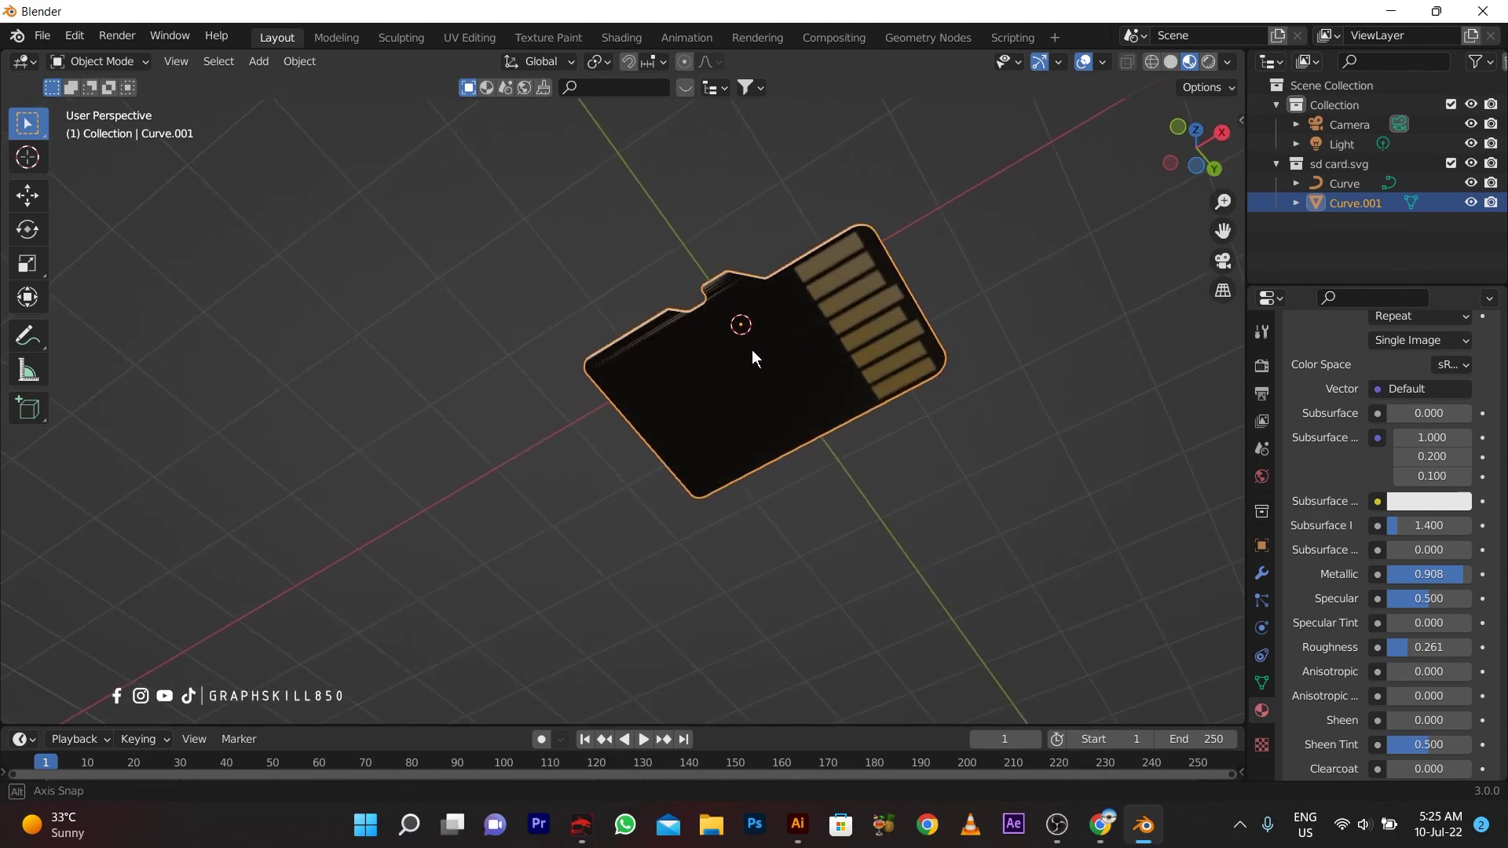